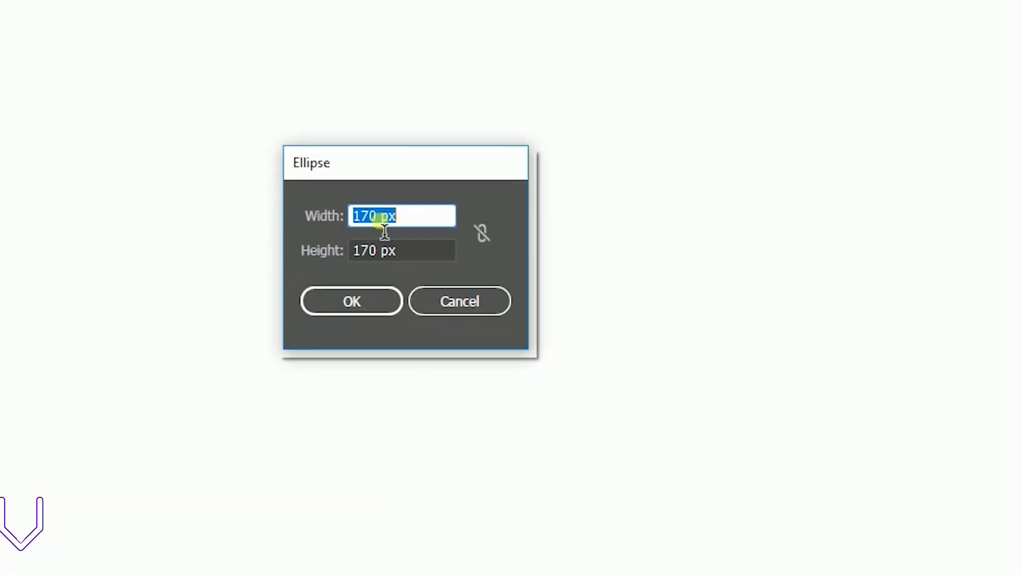
Step: Create a 170 px by 170 px circle, give it a solid black fill and move it up on the artboard
{"action": "left_click", "coordinate": [352, 302]}
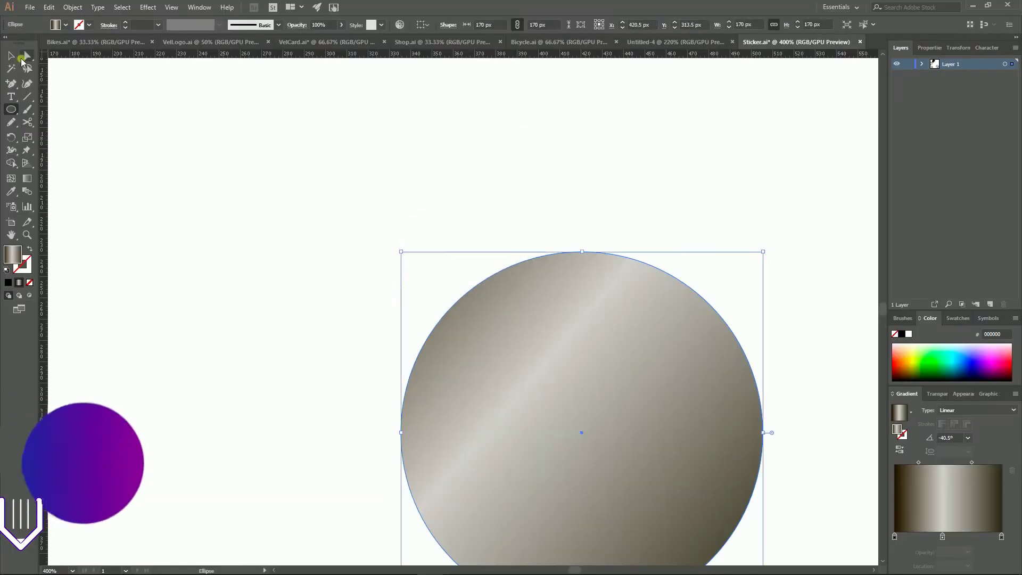
{"action": "left_click", "coordinate": [10, 55]}
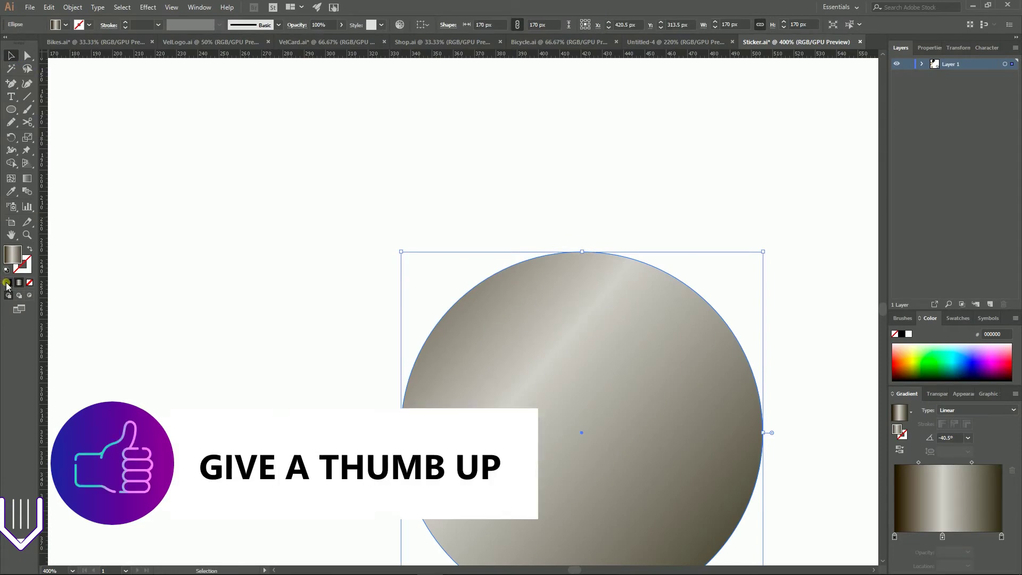
{"action": "left_click", "coordinate": [7, 283]}
{"action": "left_click_drag", "start_coordinate": [742, 406], "coordinate": [529, 149]}
{"action": "left_click_drag", "start_coordinate": [781, 261], "coordinate": [687, 101]}
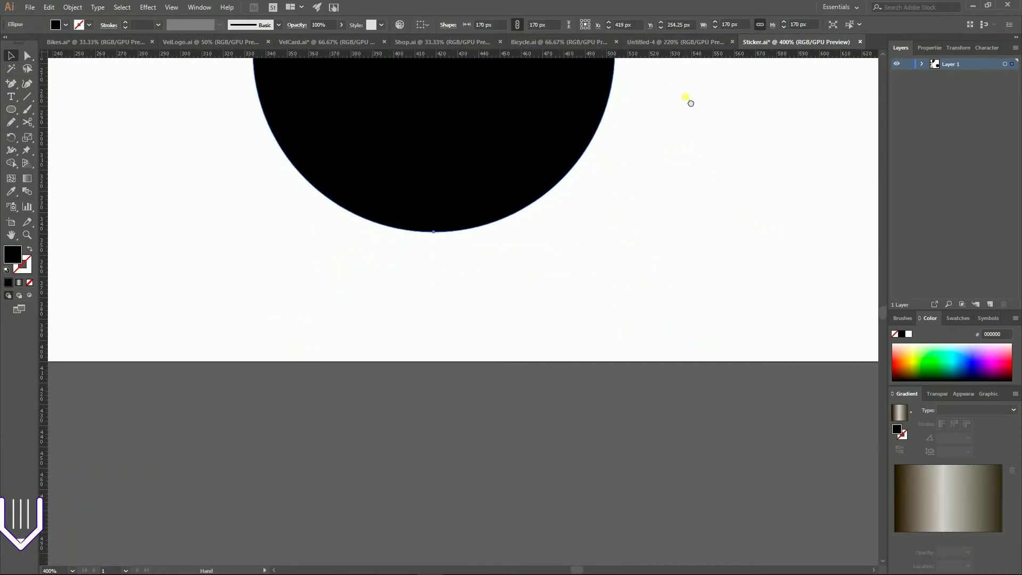
{"action": "left_click_drag", "start_coordinate": [707, 162], "coordinate": [701, 365]}
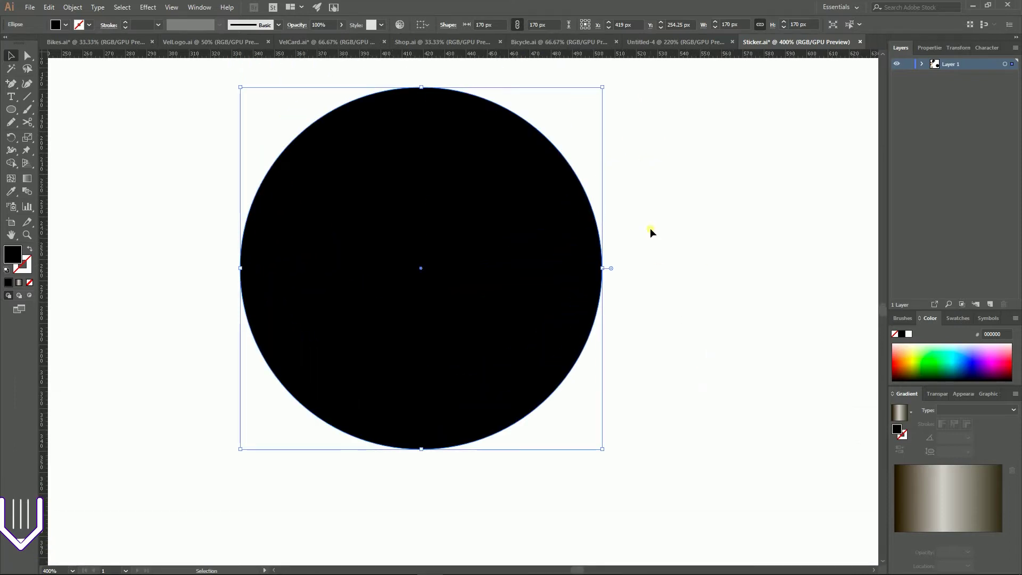
Step: Draw a horizontal line about 305 px long across the lower part of the black circle and nudge it slightly up
{"action": "key", "text": "backslash"}
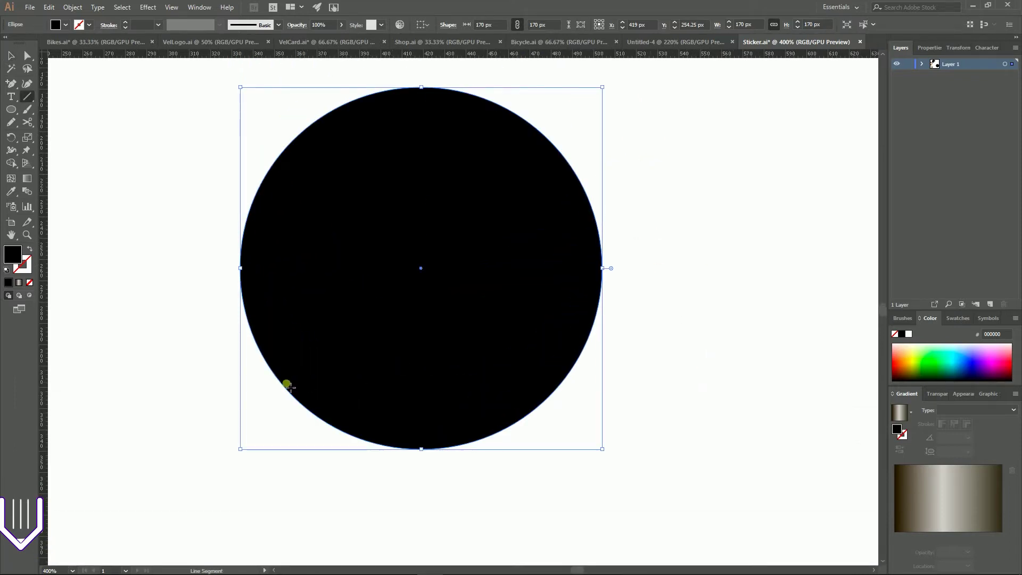
{"action": "left_click_drag", "start_coordinate": [113, 379], "coordinate": [763, 379]}
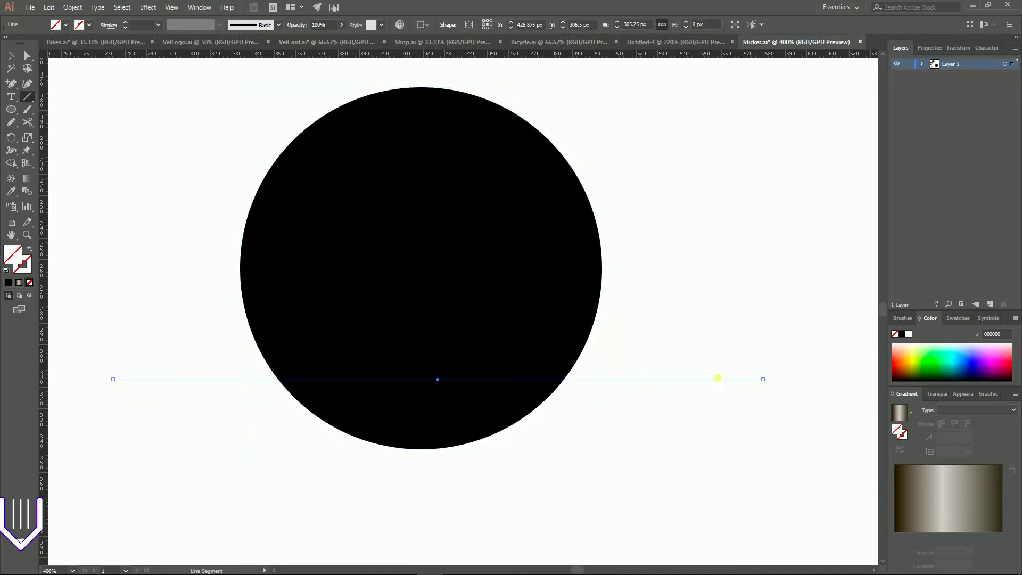
{"action": "key", "text": "v"}
{"action": "left_click_drag", "start_coordinate": [685, 379], "coordinate": [683, 369]}
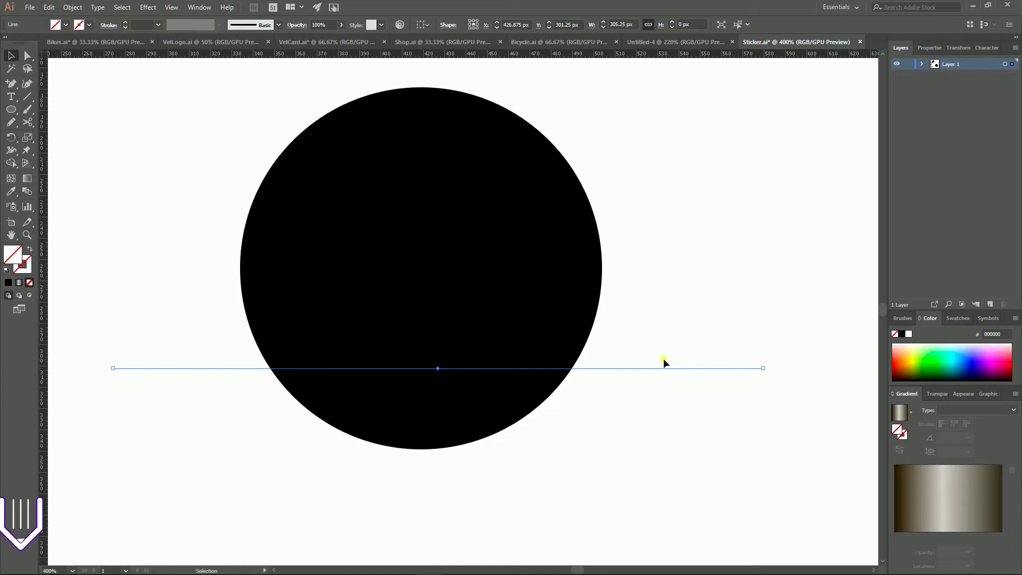
Step: Duplicate the black circle and place the copy above and to the right of the original
{"action": "left_click", "coordinate": [449, 240], "text": "shift"}
{"action": "left_click", "coordinate": [671, 382]}
{"action": "left_click_drag", "start_coordinate": [723, 337], "coordinate": [653, 429]}
{"action": "left_click", "coordinate": [704, 213]}
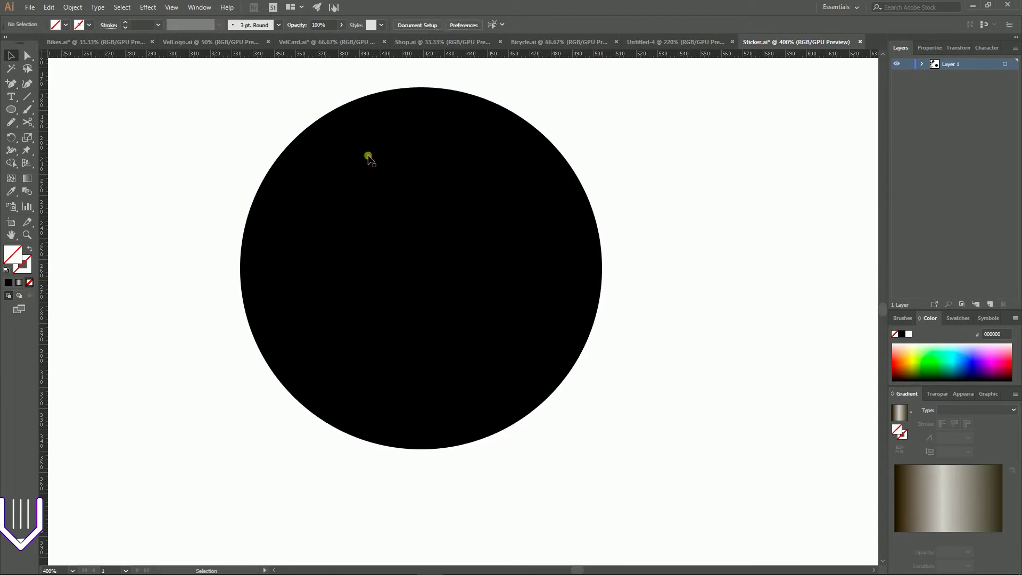
{"action": "left_click_drag", "start_coordinate": [744, 124], "coordinate": [668, 261]}
{"action": "left_click_drag", "start_coordinate": [698, 169], "coordinate": [659, 265]}
{"action": "left_click_drag", "start_coordinate": [340, 279], "coordinate": [713, 82], "text": "alt"}
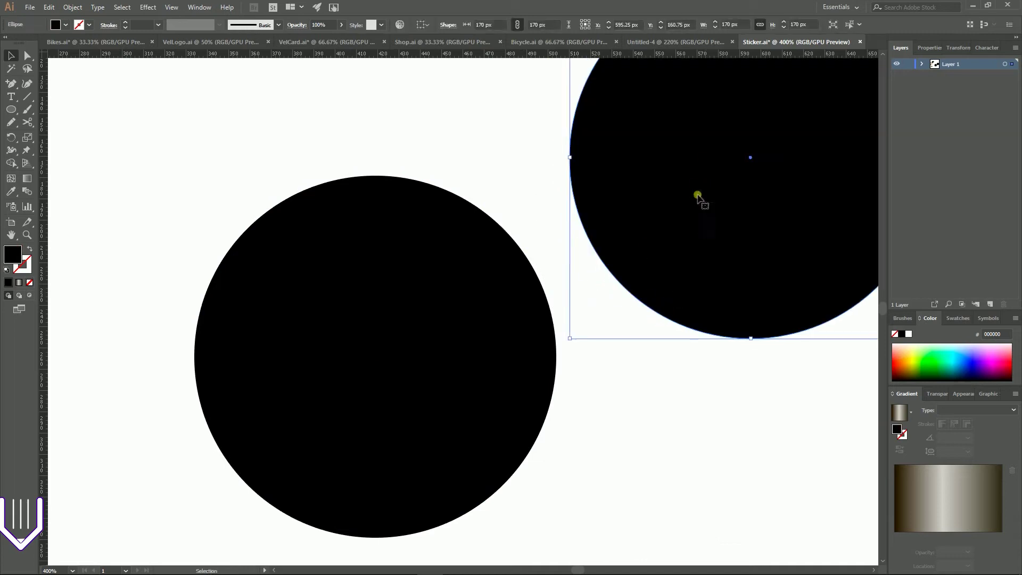
Step: Split the original circle along the horizontal line using Divide Objects Below
{"action": "left_click_drag", "start_coordinate": [721, 417], "coordinate": [669, 338]}
{"action": "left_click_drag", "start_coordinate": [630, 308], "coordinate": [542, 523]}
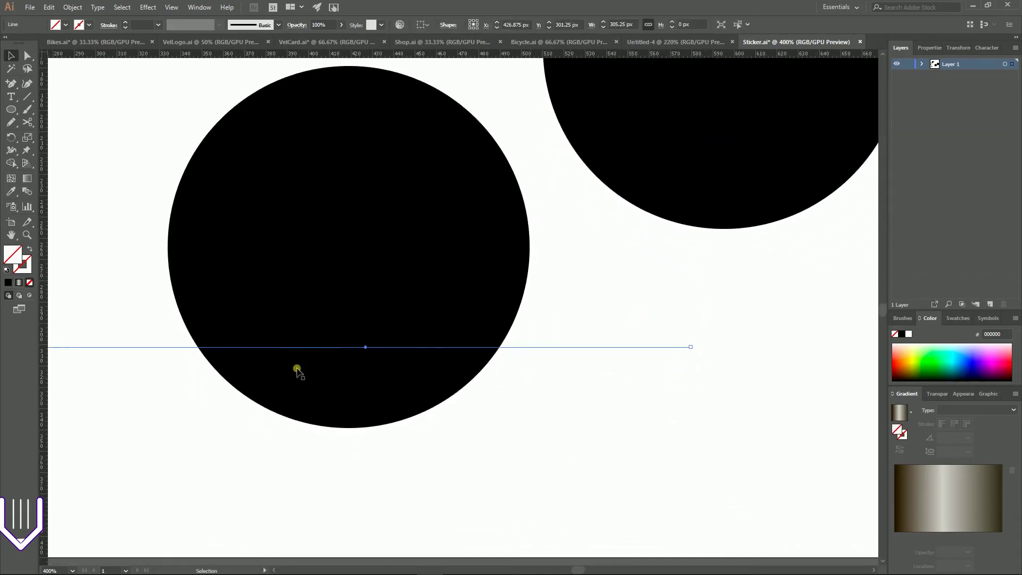
{"action": "left_click", "coordinate": [72, 8]}
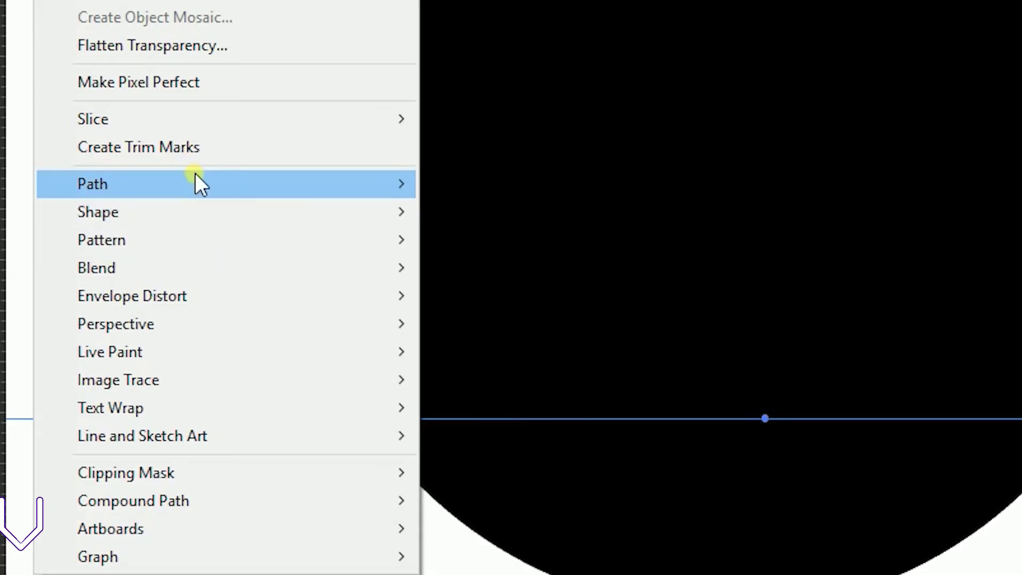
{"action": "mouse_move", "coordinate": [127, 253]}
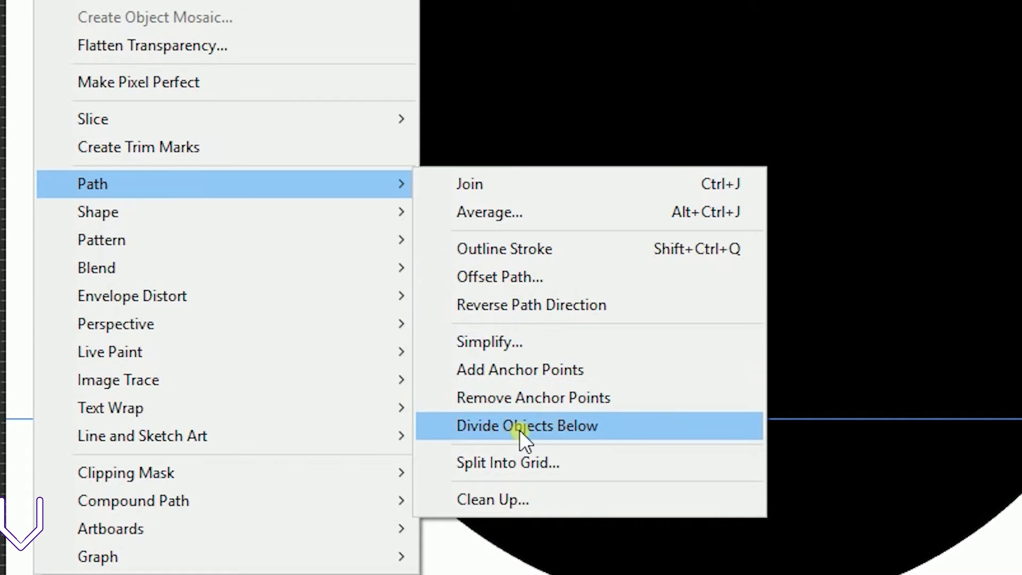
{"action": "left_click", "coordinate": [520, 431]}
{"action": "left_click", "coordinate": [592, 375]}
{"action": "left_click_drag", "start_coordinate": [632, 292], "coordinate": [576, 373]}
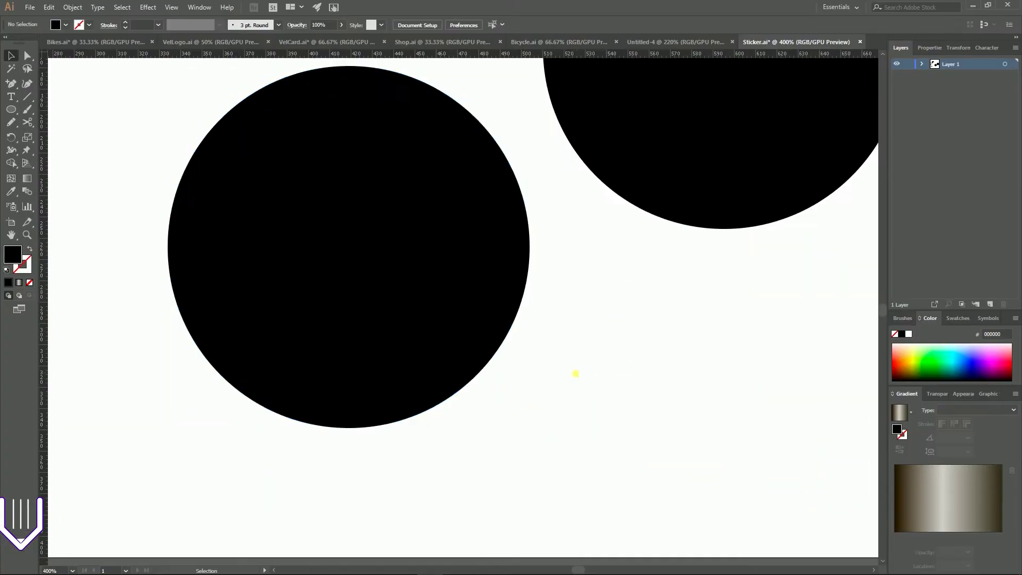
{"action": "left_click_drag", "start_coordinate": [641, 285], "coordinate": [539, 417]}
Step: Fill the lower segment of the divided circle with light grey #b7b7b7
{"action": "left_click", "coordinate": [422, 387]}
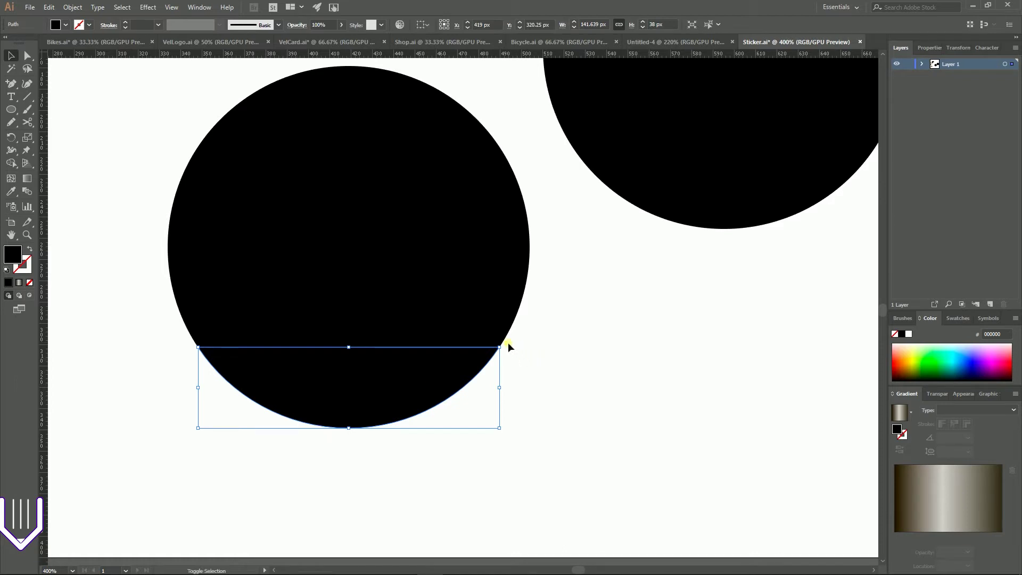
{"action": "double_click", "coordinate": [12, 254]}
{"action": "left_click_drag", "start_coordinate": [70, 308], "coordinate": [88, 301]}
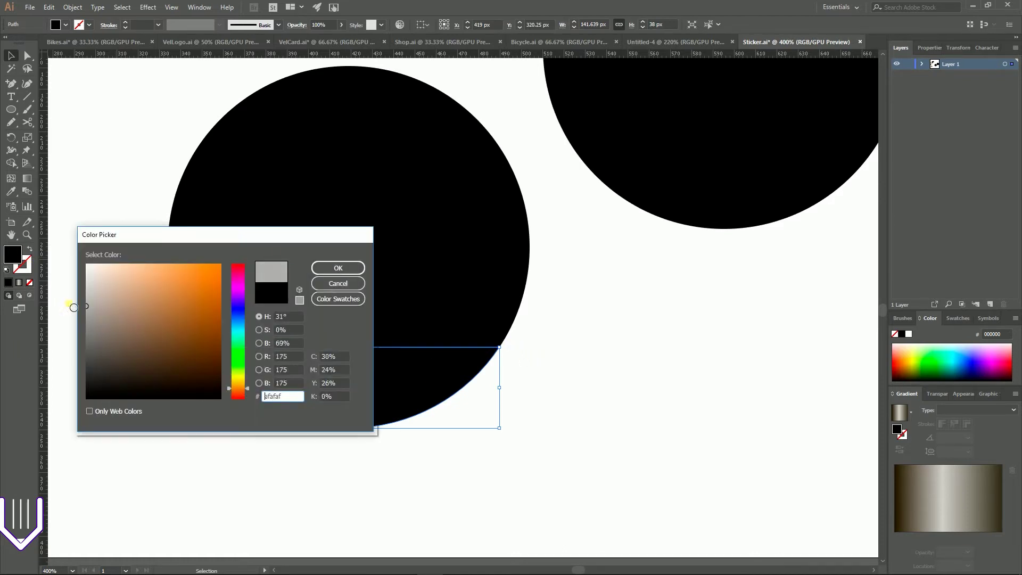
{"action": "left_click", "coordinate": [338, 267]}
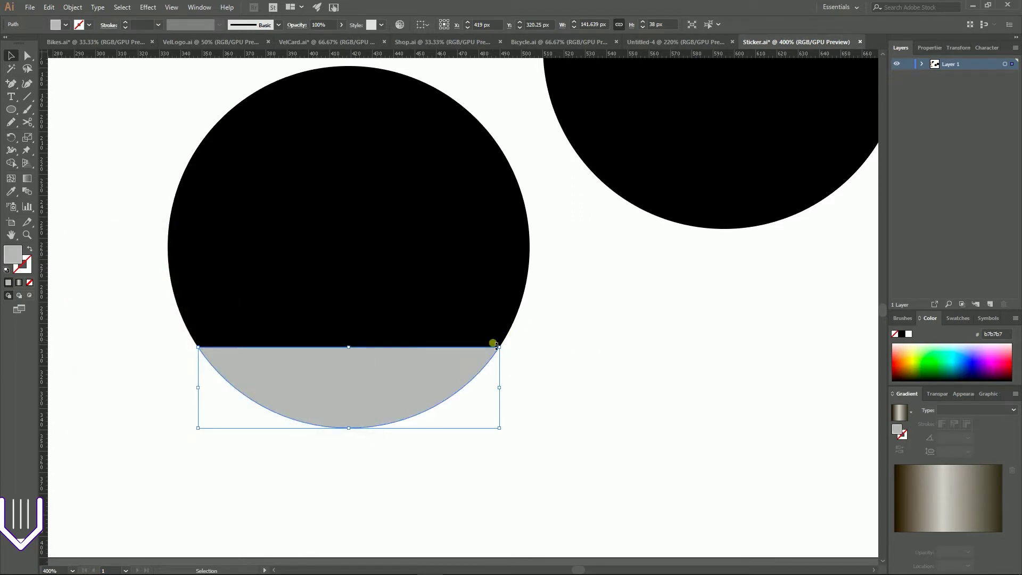
Step: Turn the grey segment upside down and move it up onto the flat bottom edge of the black shape
{"action": "left_click_drag", "start_coordinate": [504, 345], "coordinate": [253, 414]}
{"action": "left_click_drag", "start_coordinate": [338, 390], "coordinate": [336, 300]}
{"action": "left_click", "coordinate": [376, 180], "text": "shift"}
{"action": "left_click", "coordinate": [502, 358]}
Step: Send the black shape behind the grey segment and align the bottom edges of both shapes
{"action": "left_click", "coordinate": [510, 222]}
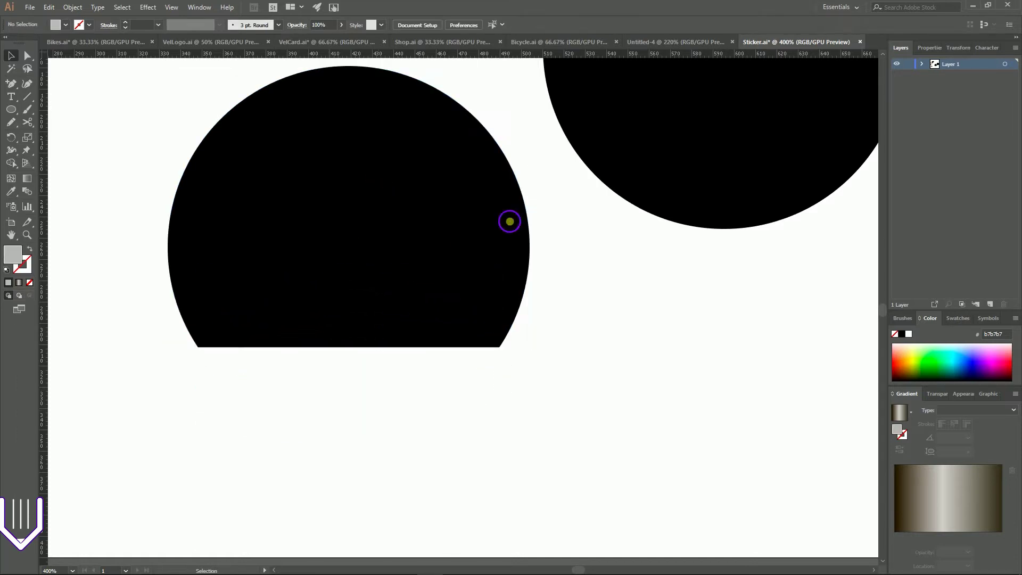
{"action": "key", "text": "ctrl+shift+bracketleft"}
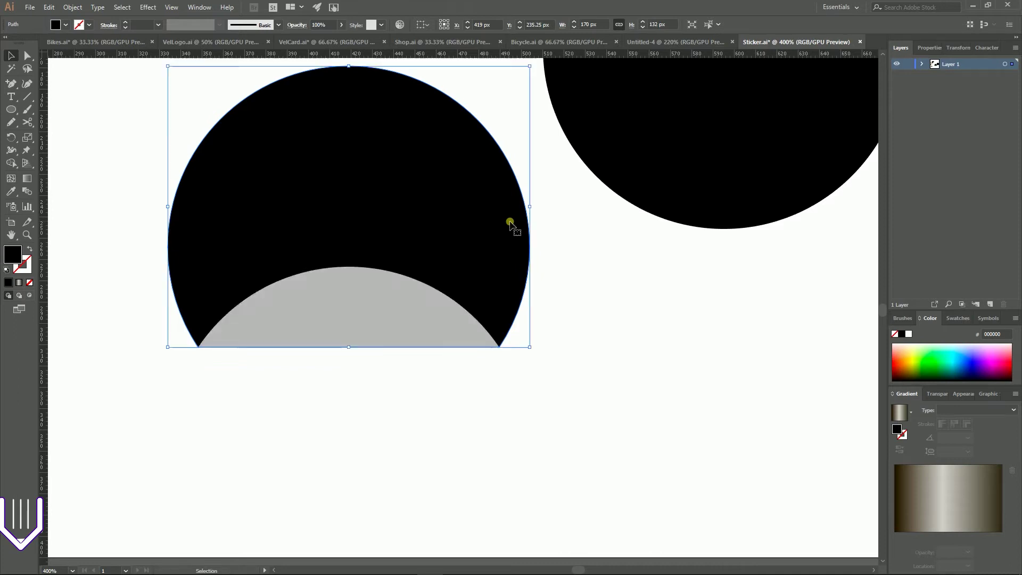
{"action": "left_click_drag", "start_coordinate": [575, 236], "coordinate": [301, 391]}
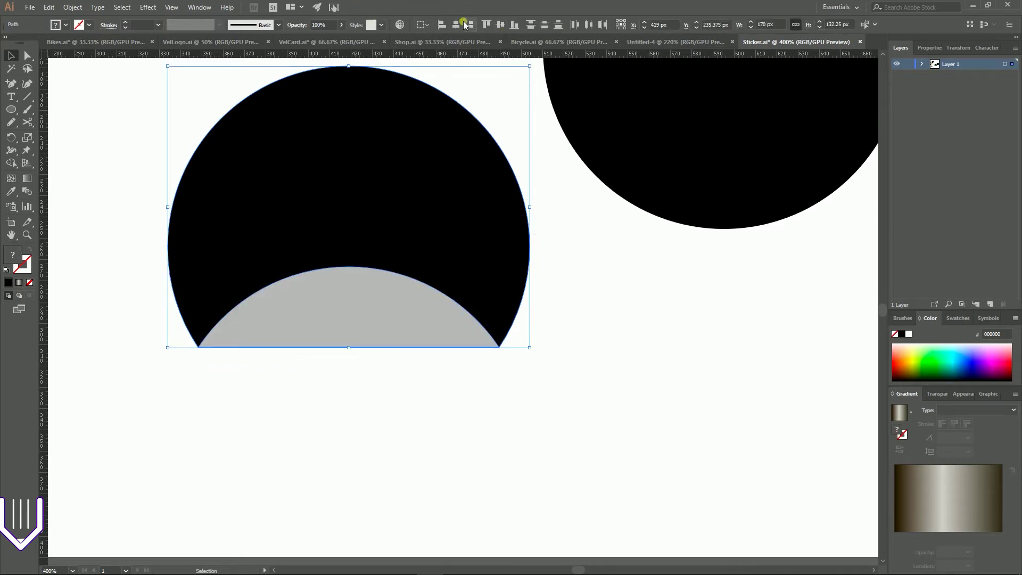
{"action": "left_click", "coordinate": [514, 25]}
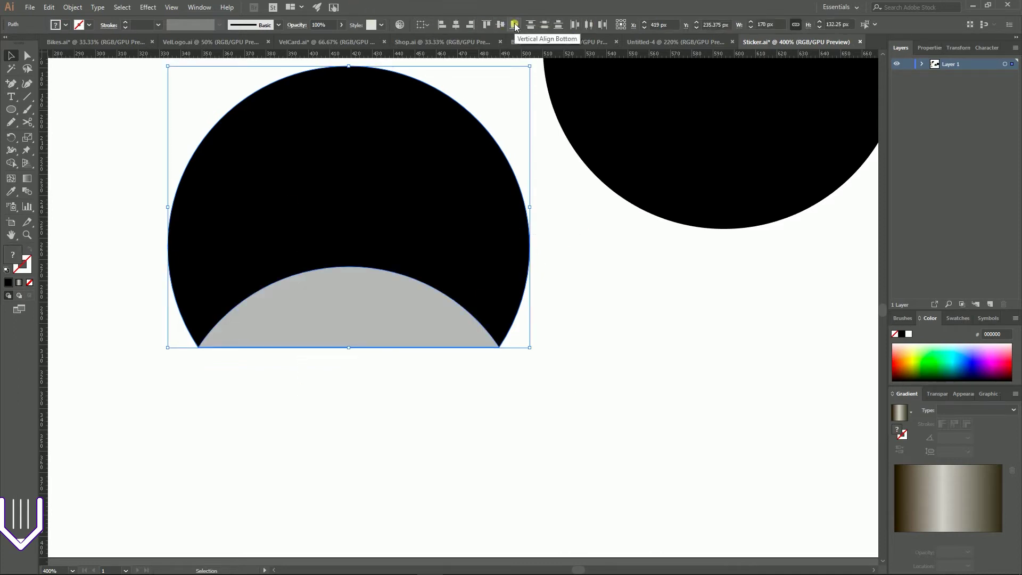
{"action": "left_click", "coordinate": [586, 221]}
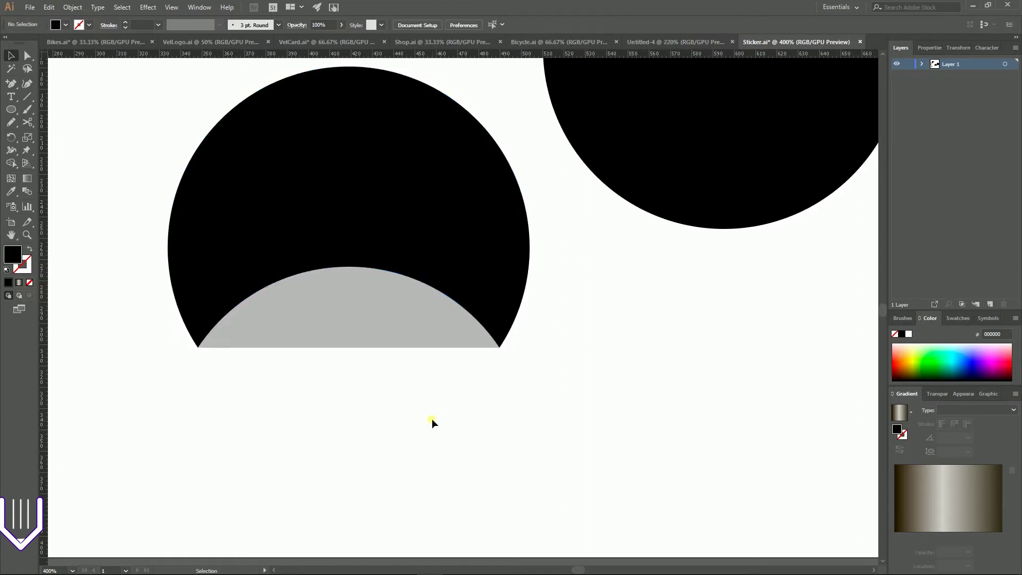
Step: Examine the shapes on the whole artboard and the corners where the grey segment meets the black shape
{"action": "key", "text": "ctrl+minus"}
{"action": "key", "text": "ctrl+minus"}
{"action": "key", "text": "ctrl+minus"}
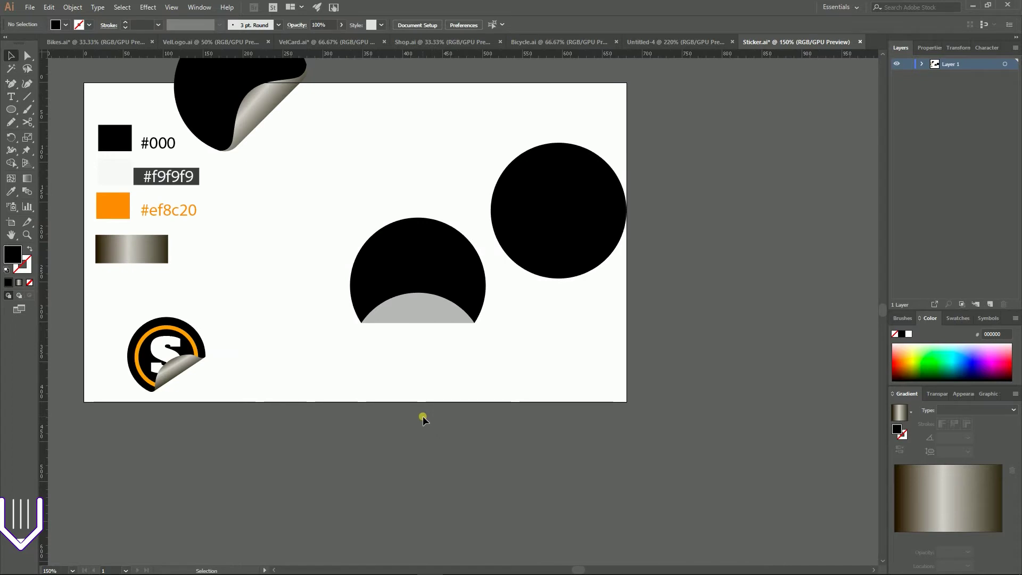
{"action": "left_click", "coordinate": [416, 303]}
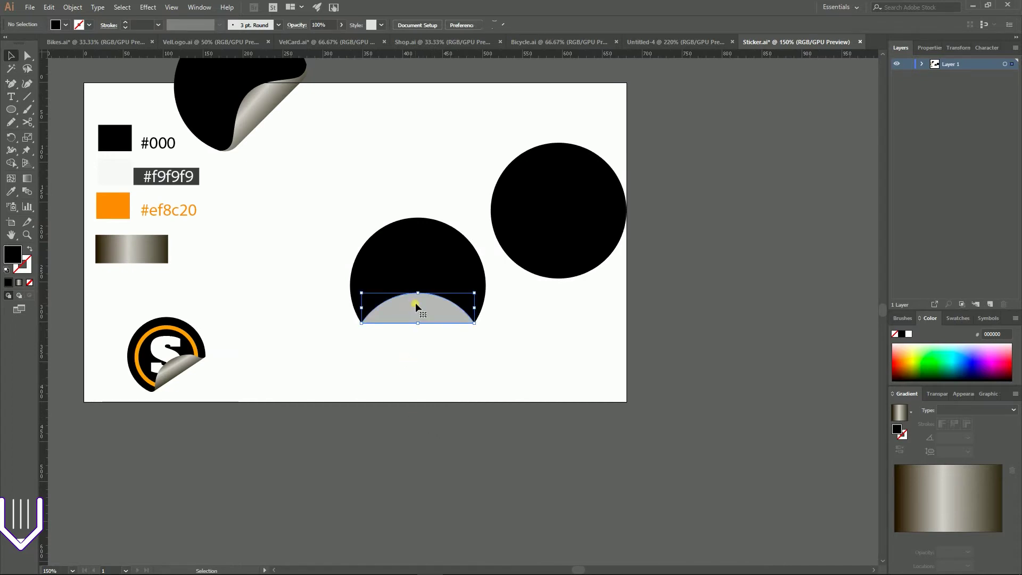
{"action": "left_click", "coordinate": [328, 378]}
{"action": "key", "text": "ctrl+plus"}
{"action": "key", "text": "ctrl+plus"}
{"action": "key", "text": "ctrl+plus"}
{"action": "key", "text": "ctrl+plus"}
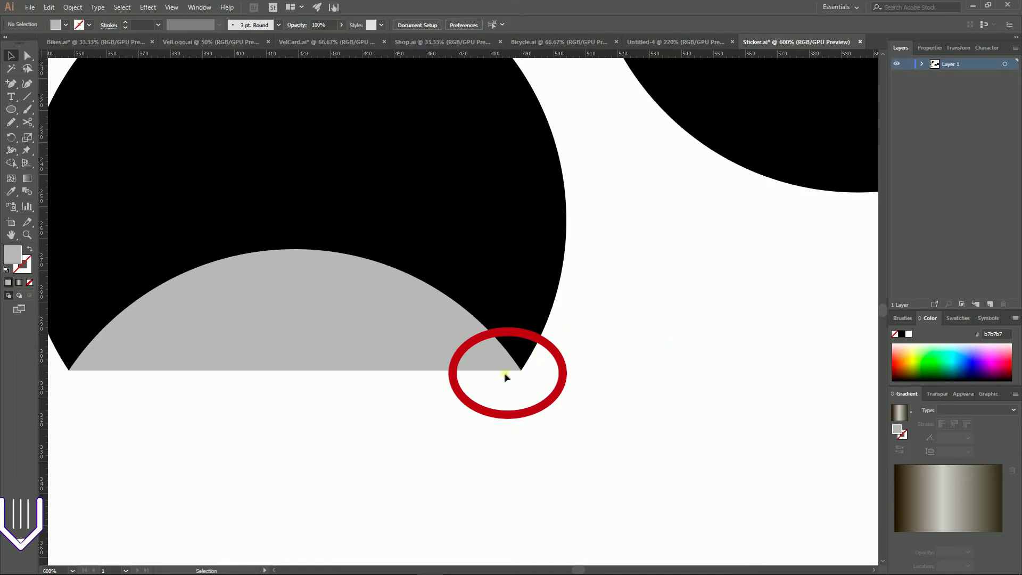
Step: Place a horizontal guide across the grey segment just above its flat edge, at about Y 293 px
{"action": "left_click_drag", "start_coordinate": [240, 404], "coordinate": [405, 413]}
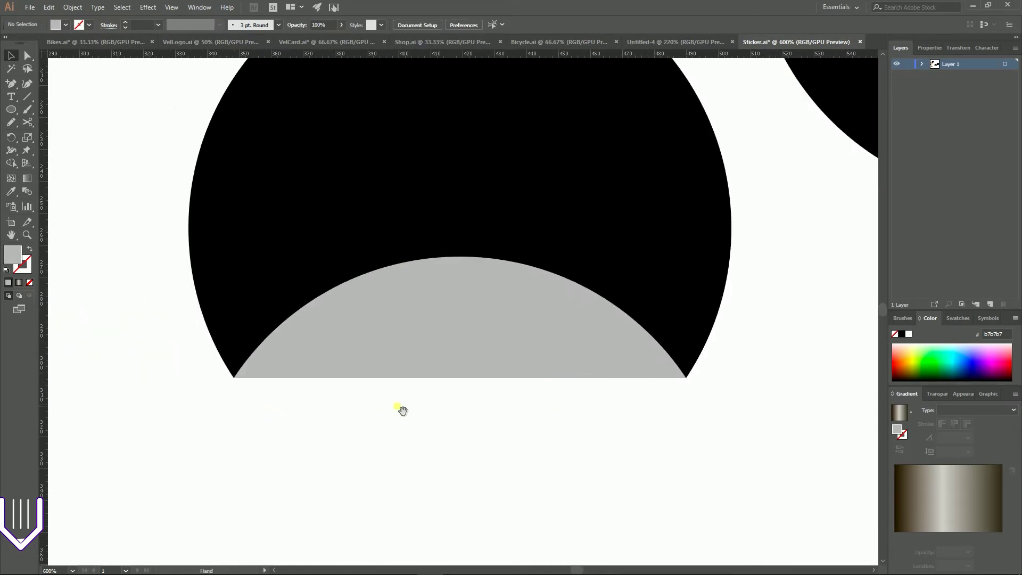
{"action": "left_click_drag", "start_coordinate": [652, 423], "coordinate": [573, 428]}
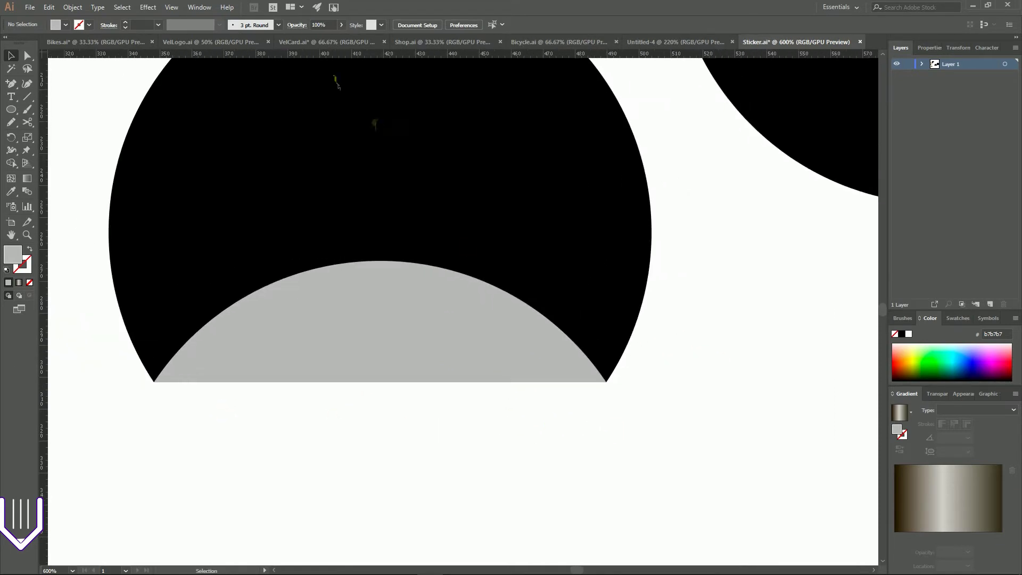
{"action": "left_click_drag", "start_coordinate": [308, 55], "coordinate": [321, 342]}
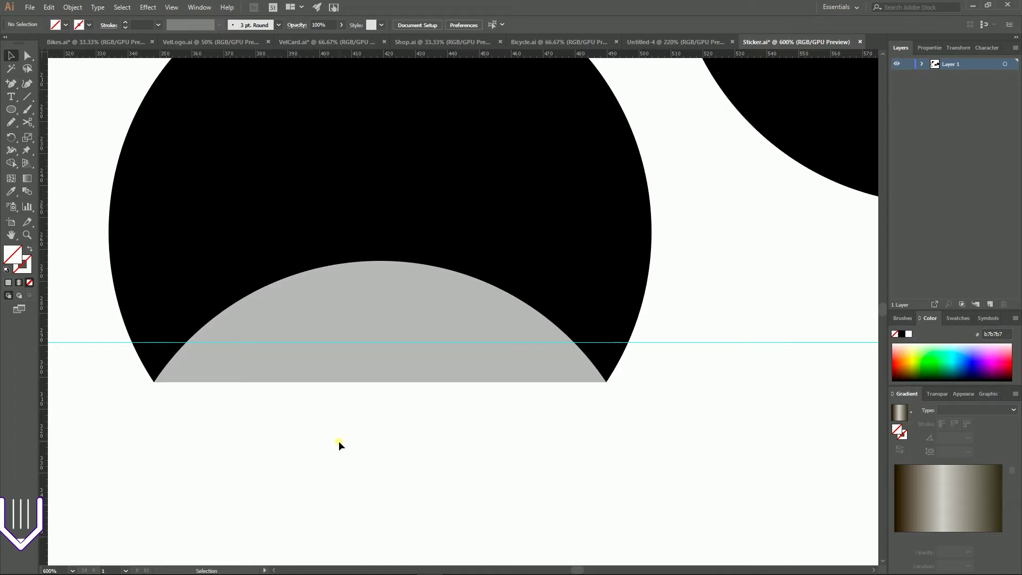
{"action": "left_click_drag", "start_coordinate": [659, 341], "coordinate": [656, 354]}
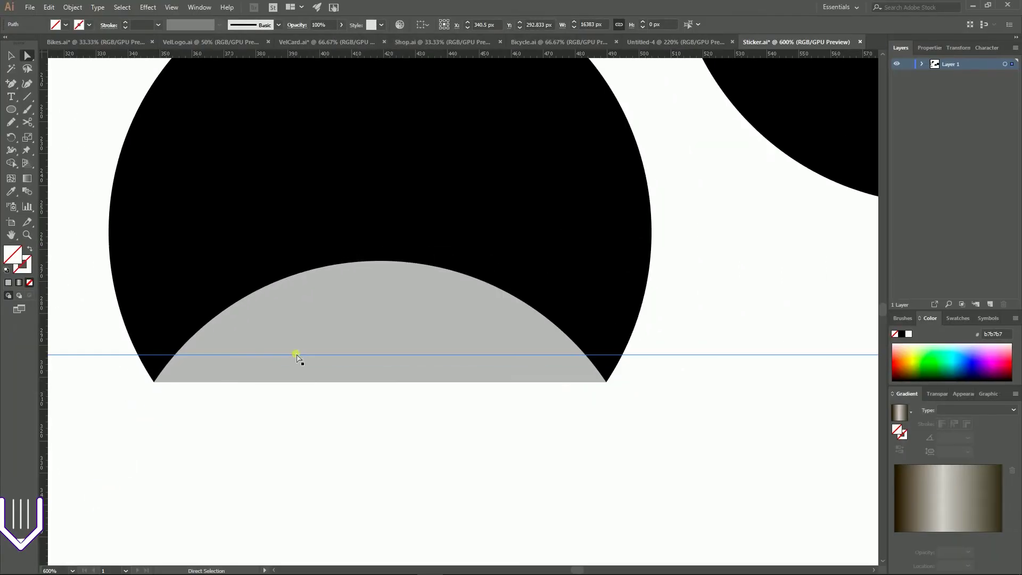
Step: Apply Add Anchor Points twice to the grey segment
{"action": "left_click", "coordinate": [415, 342]}
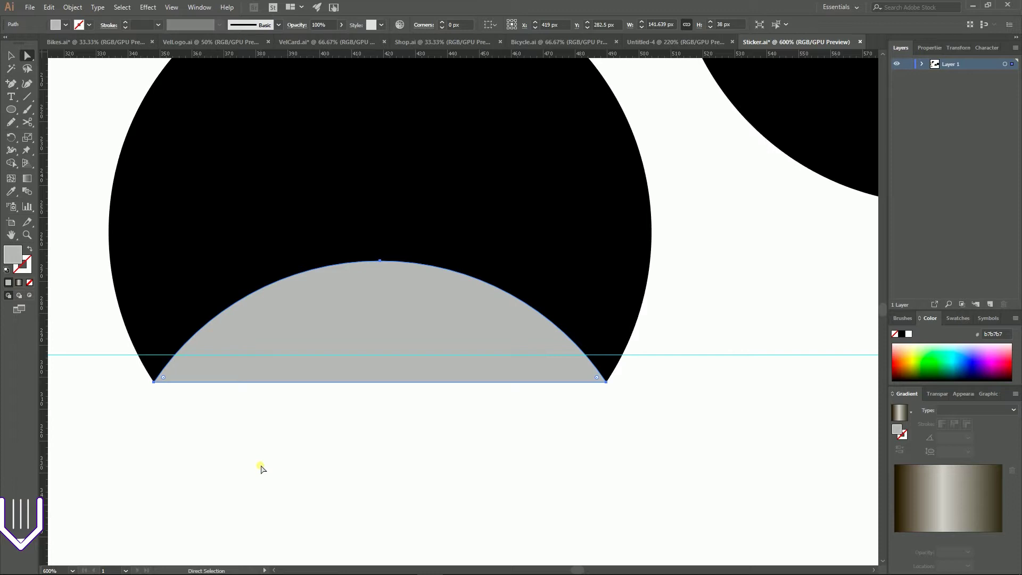
{"action": "left_click", "coordinate": [18, 55]}
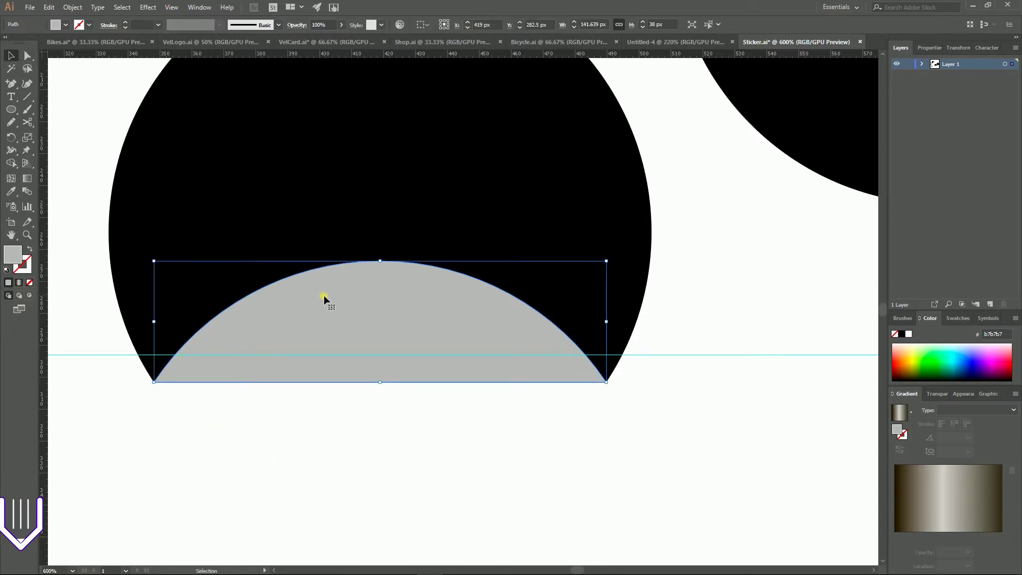
{"action": "left_click", "coordinate": [72, 7]}
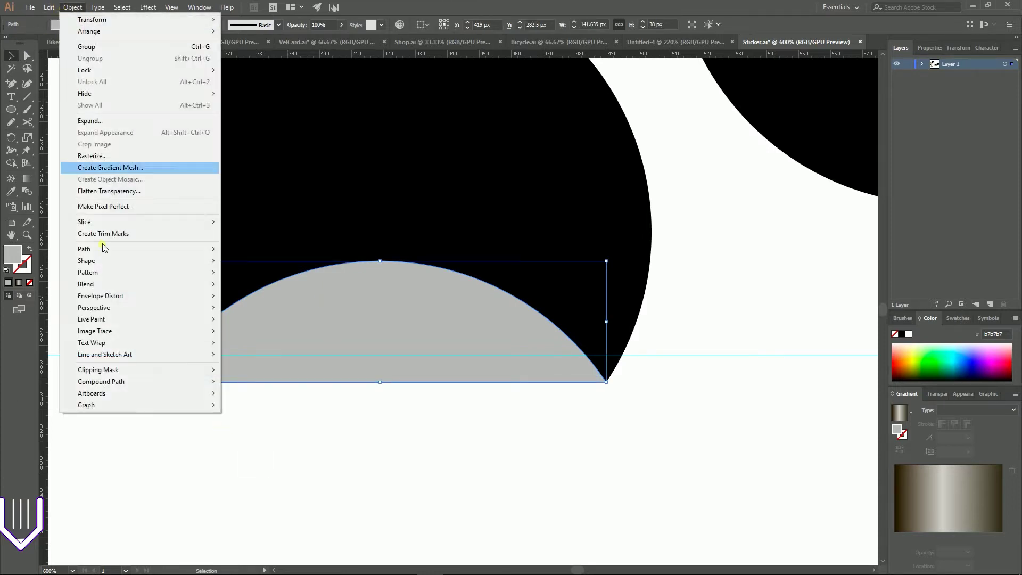
{"action": "mouse_move", "coordinate": [184, 198]}
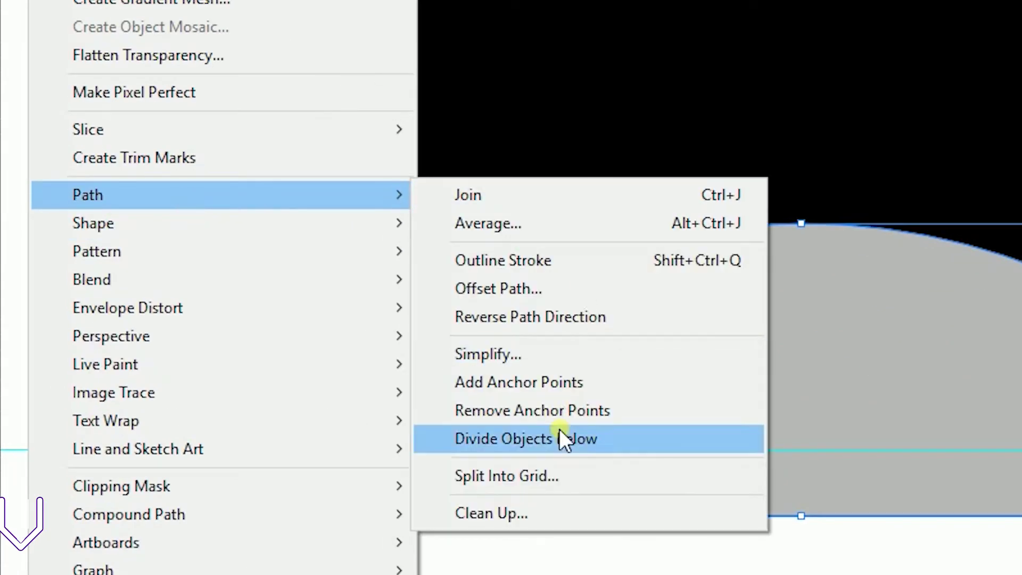
{"action": "left_click", "coordinate": [552, 381]}
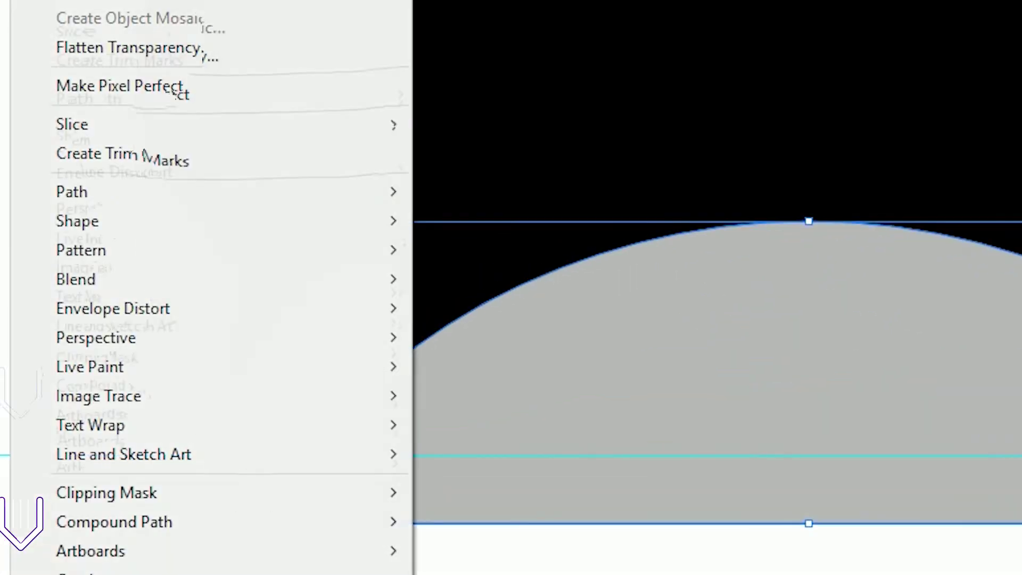
{"action": "mouse_move", "coordinate": [107, 204]}
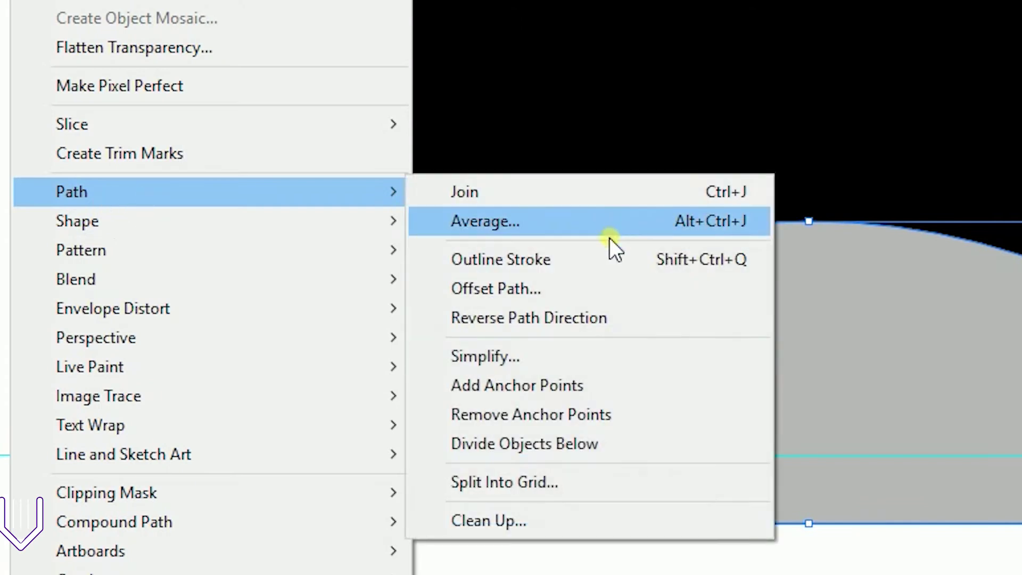
{"action": "left_click", "coordinate": [549, 381]}
{"action": "key", "text": "a"}
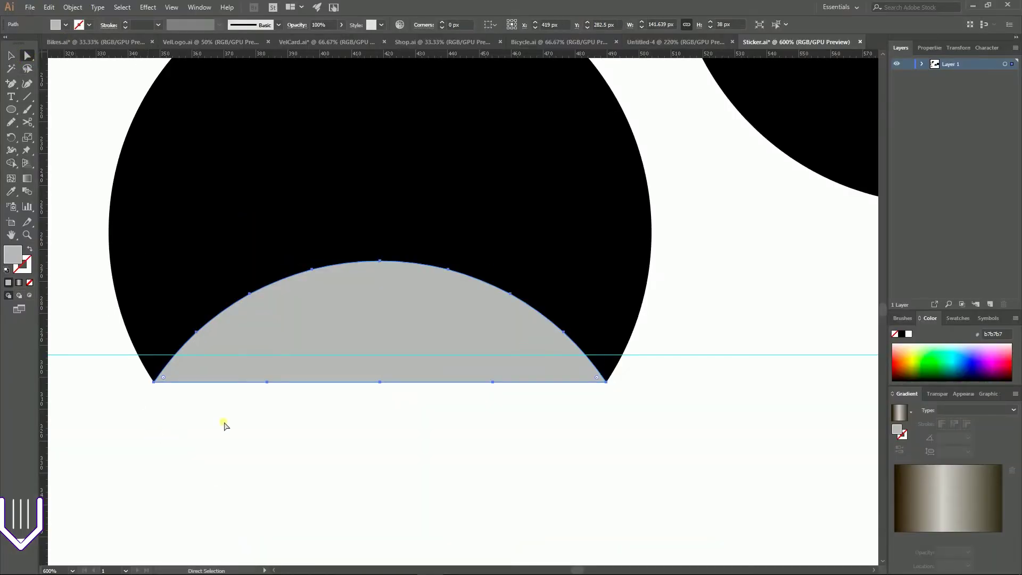
Step: Delete the middle anchor point on the grey segment's flat edge
{"action": "left_click", "coordinate": [11, 84]}
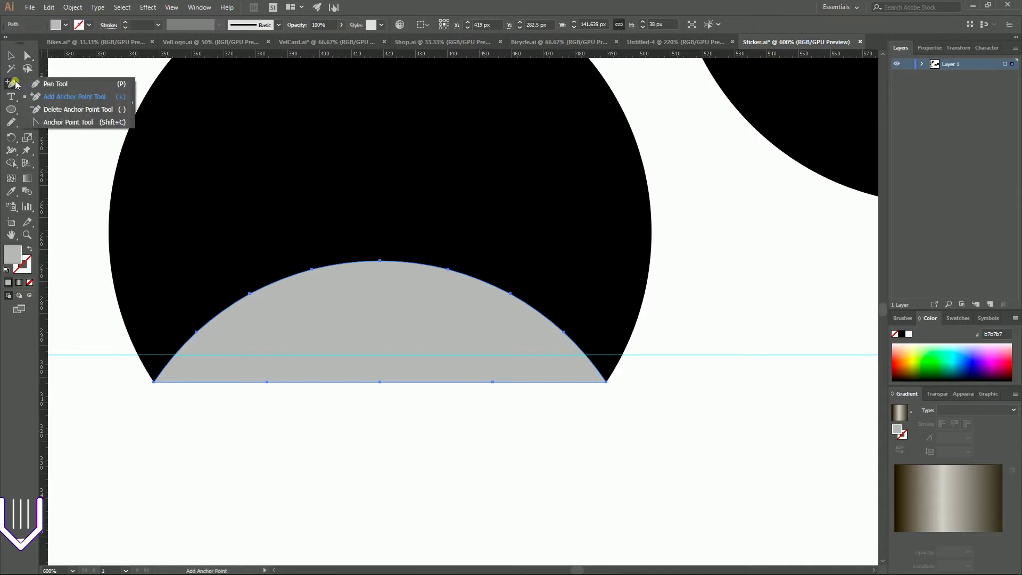
{"action": "left_click", "coordinate": [57, 109]}
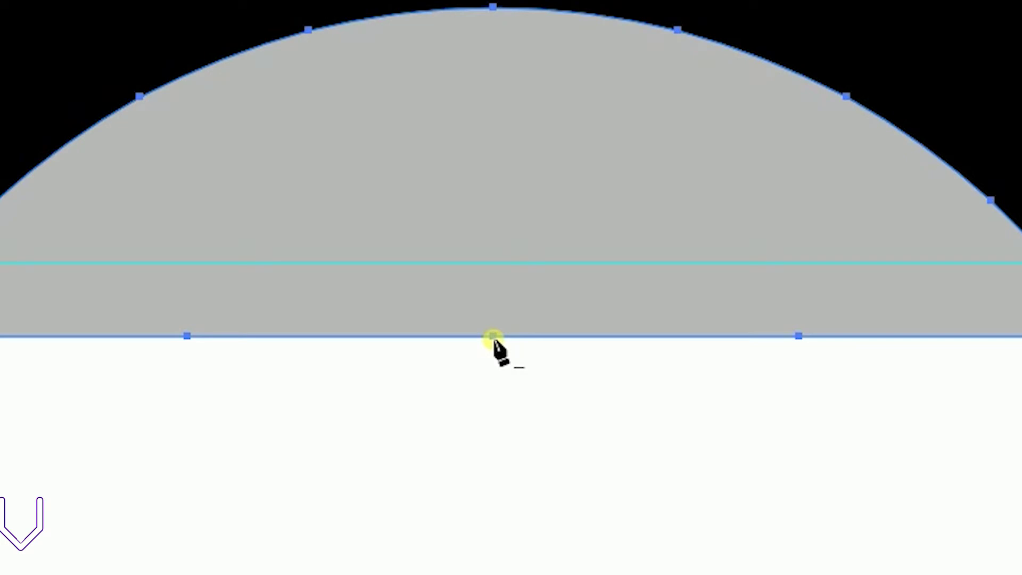
{"action": "left_click", "coordinate": [493, 336]}
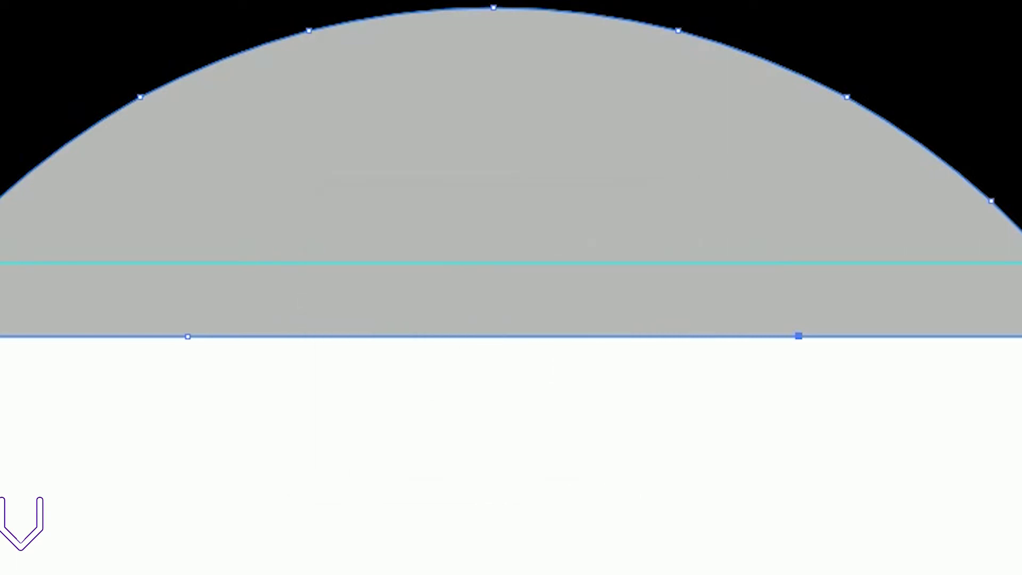
{"action": "left_click", "coordinate": [12, 84]}
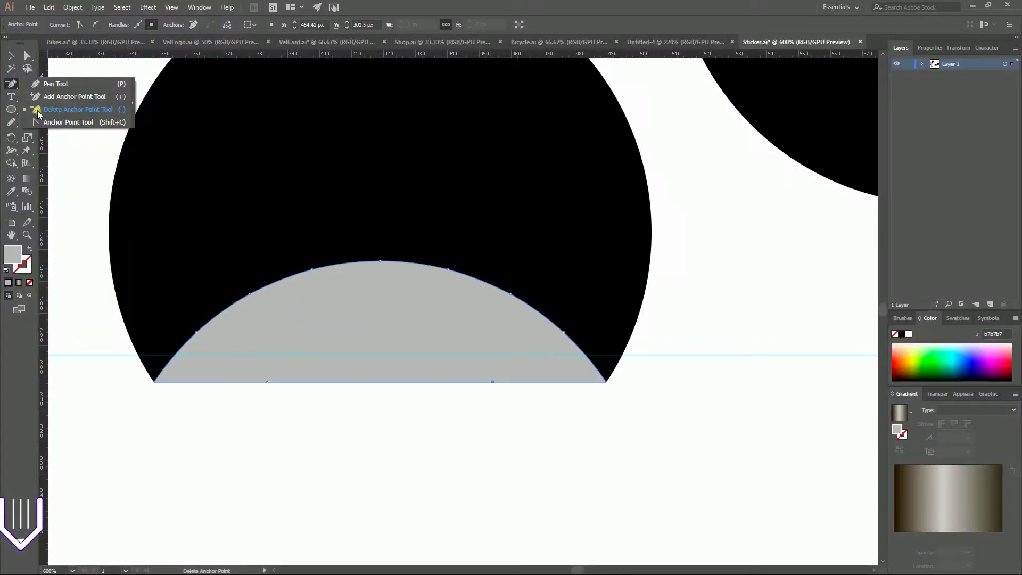
{"action": "left_click", "coordinate": [38, 111]}
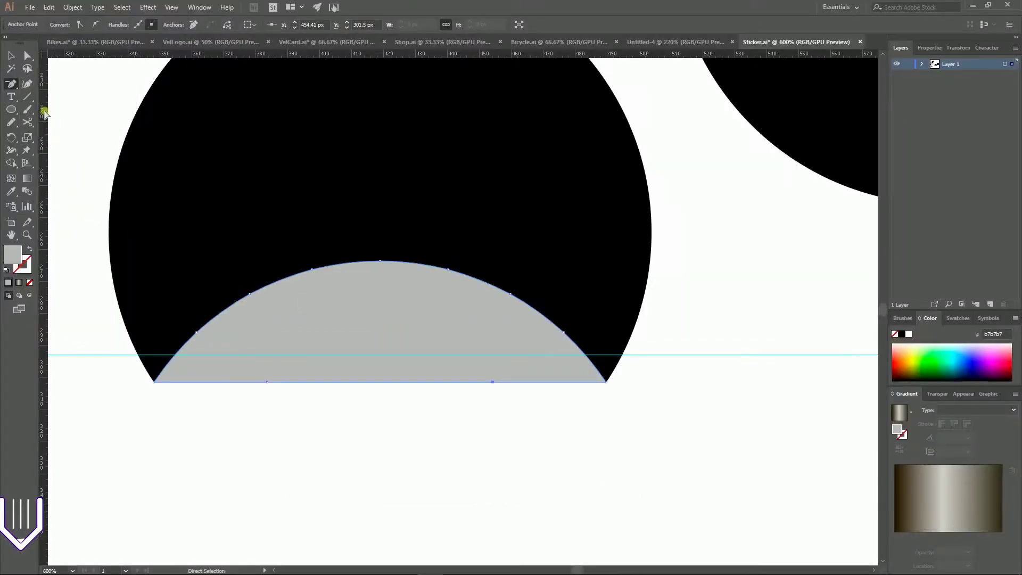
Step: Move the grey segment's left corner anchor onto the crossing of the guide and the black shape's edge, at about X 343.12 px, Y 292.83 px
{"action": "left_click", "coordinate": [28, 55]}
{"action": "left_click", "coordinate": [159, 389]}
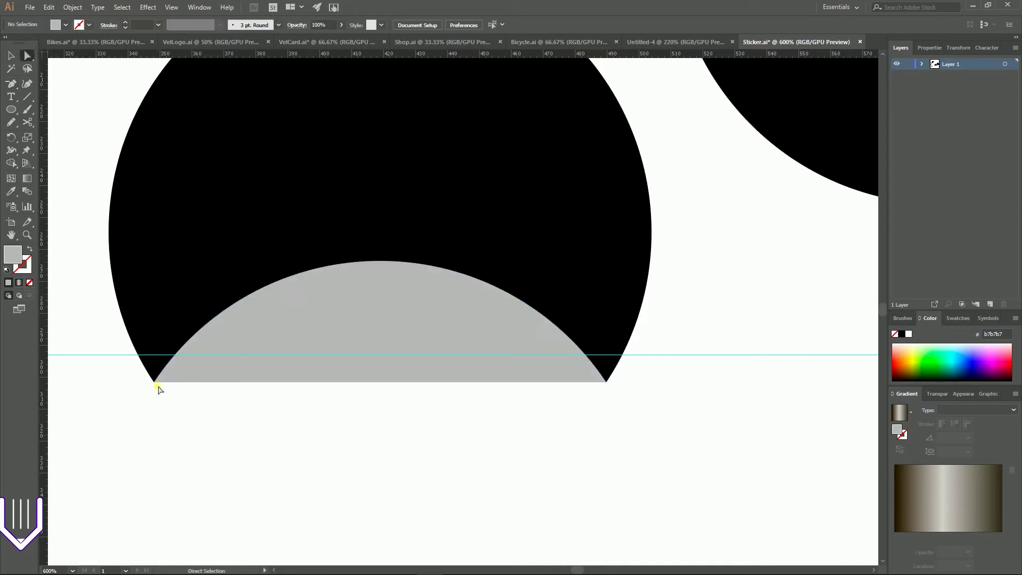
{"action": "left_click", "coordinate": [155, 381]}
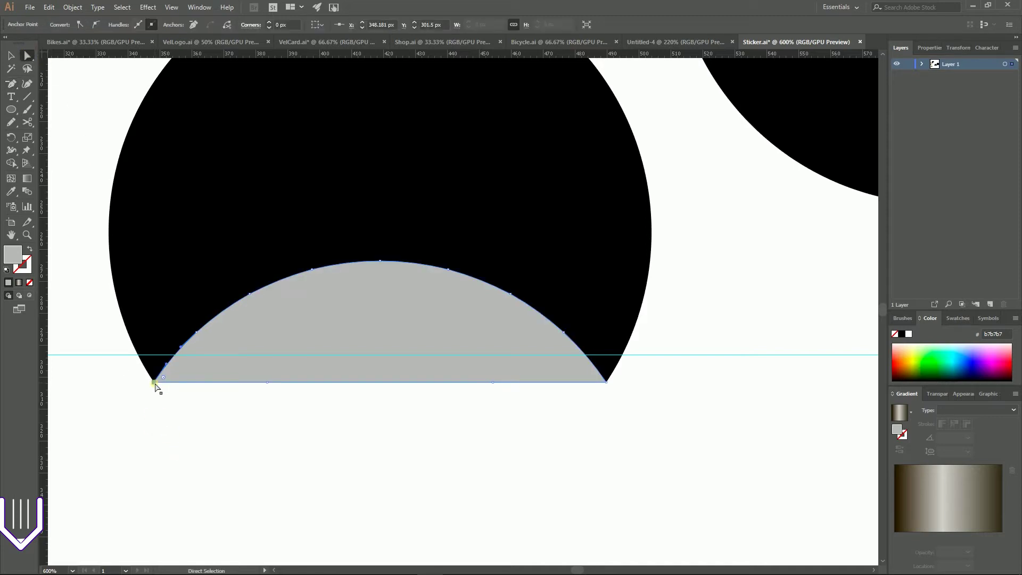
{"action": "left_click_drag", "start_coordinate": [155, 383], "coordinate": [139, 357]}
{"action": "key", "text": "ctrl+plus"}
{"action": "key", "text": "ctrl+plus"}
{"action": "key", "text": "ctrl+plus"}
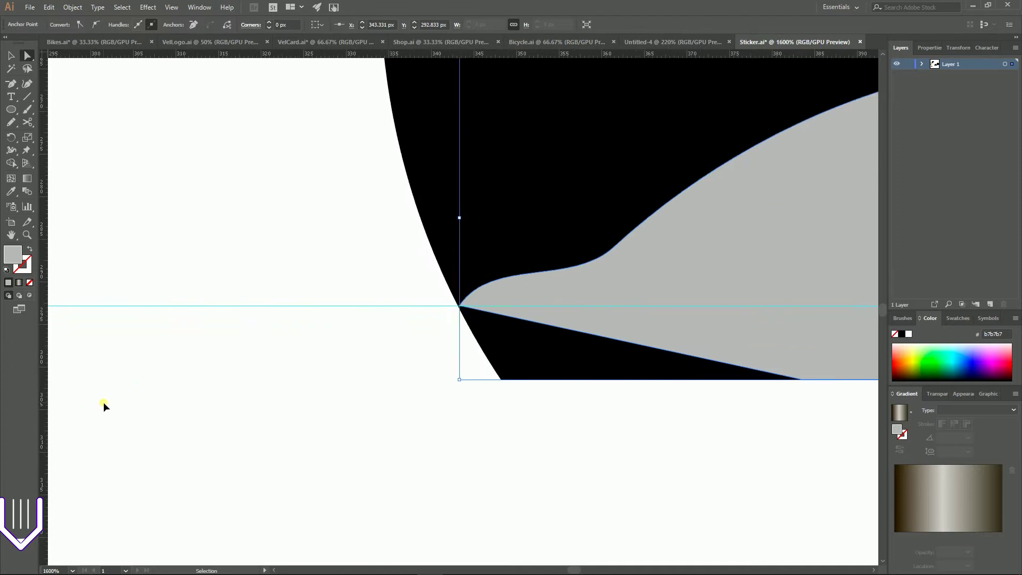
{"action": "key", "text": "ctrl+plus"}
{"action": "key", "text": "ctrl+plus"}
{"action": "key", "text": "ctrl+plus"}
{"action": "key", "text": "ctrl+plus"}
{"action": "key", "text": "ctrl+plus"}
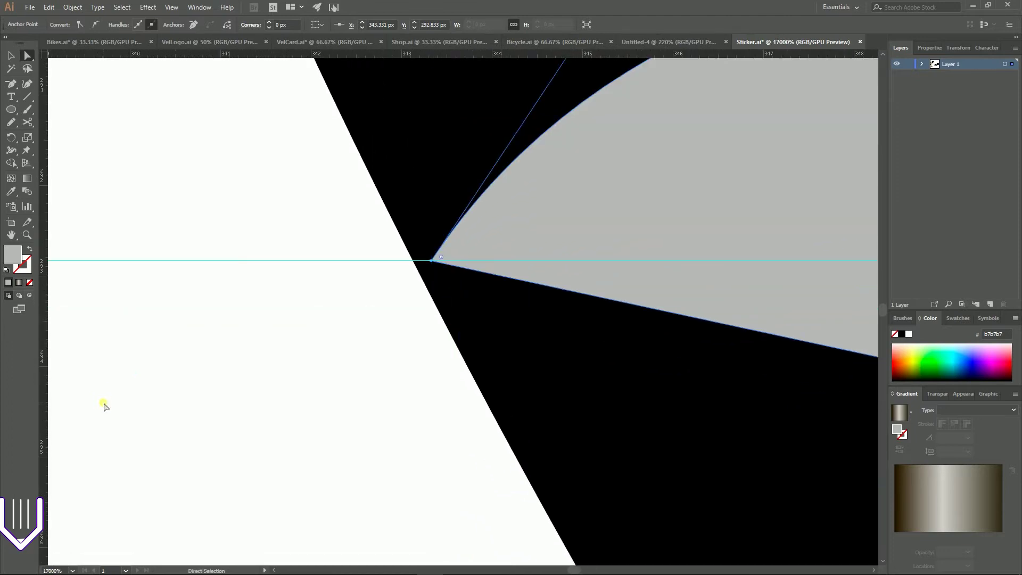
{"action": "left_click_drag", "start_coordinate": [430, 261], "coordinate": [413, 261]}
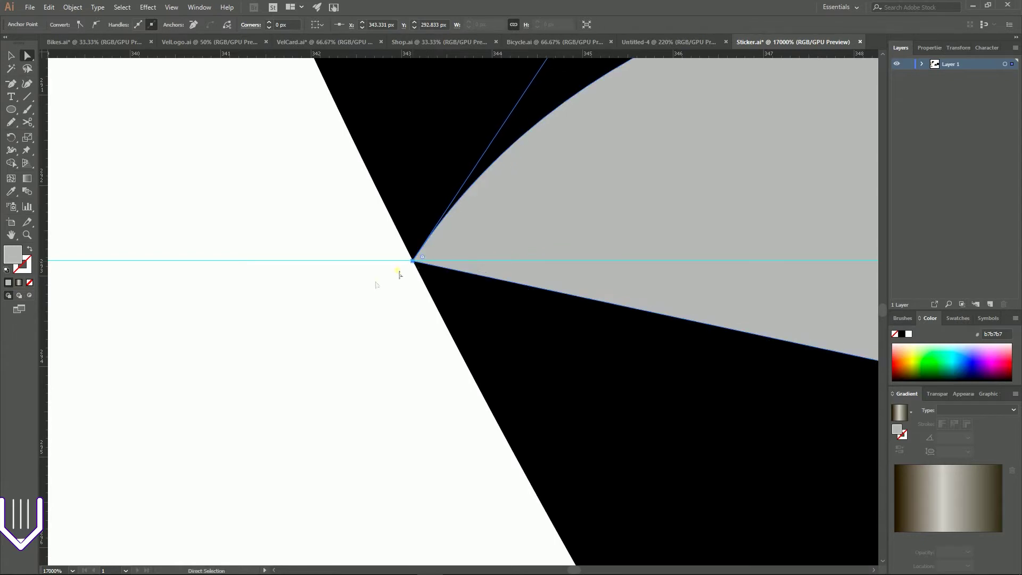
Step: Switch to Outline view and check the left corner anchor against the guide and the black shape's edge
{"action": "key", "text": "ctrl"}
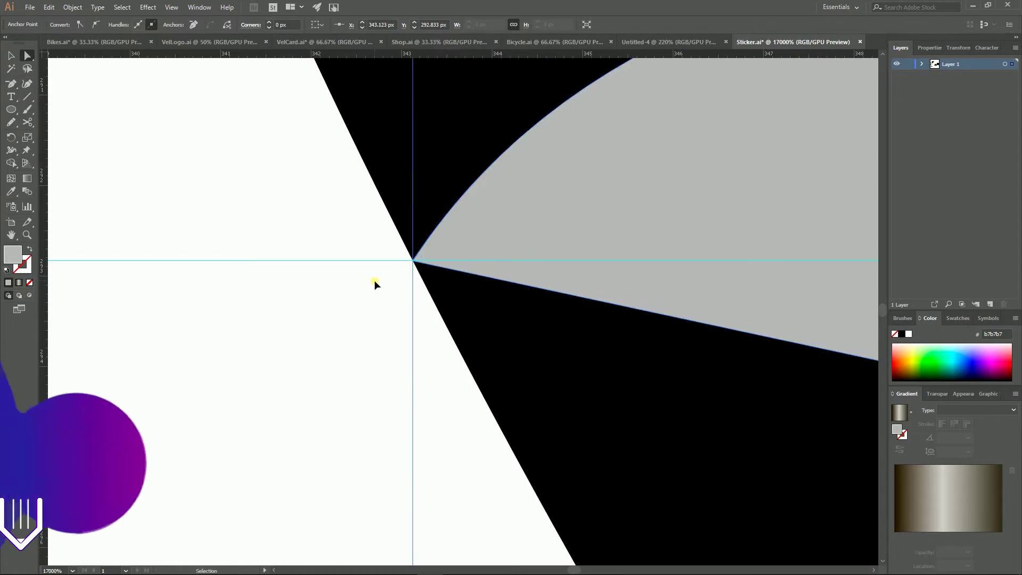
{"action": "key", "text": "ctrl+y"}
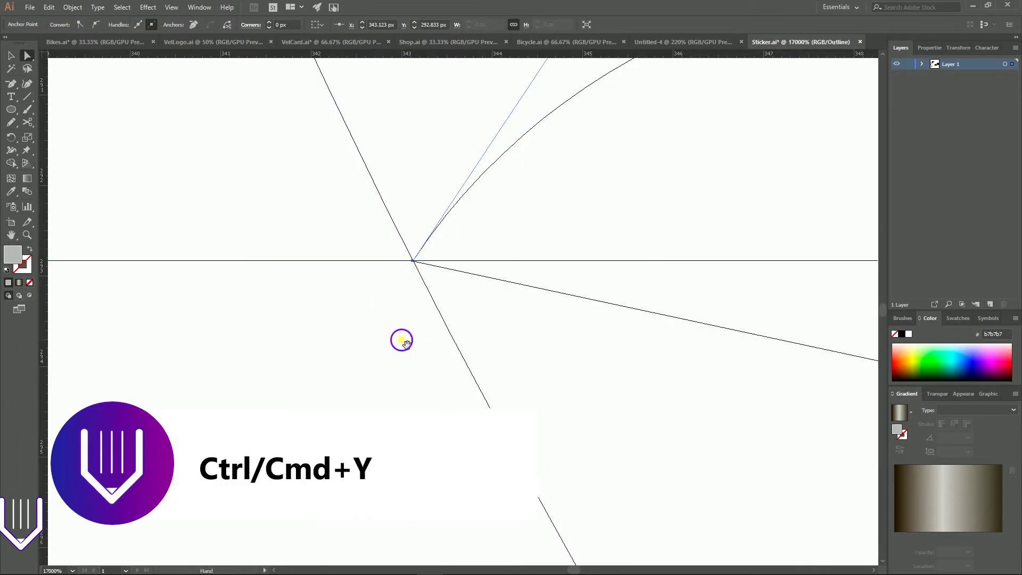
{"action": "left_click_drag", "start_coordinate": [406, 342], "coordinate": [337, 338]}
{"action": "left_click", "coordinate": [326, 285]}
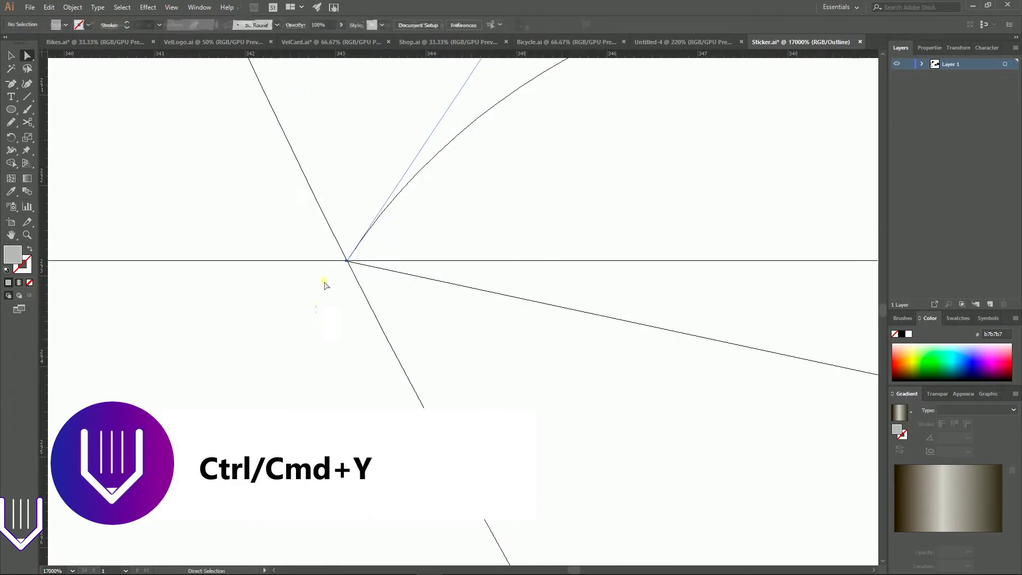
{"action": "left_click", "coordinate": [348, 262]}
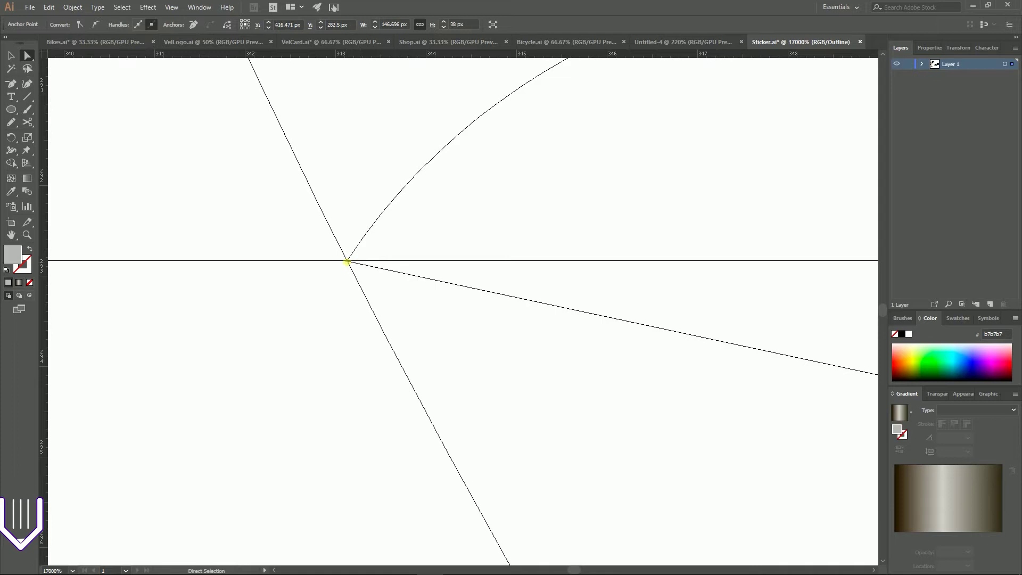
{"action": "left_click", "coordinate": [358, 263]}
{"action": "key", "text": "ctrl+z"}
Step: Move the left anchor on the grey segment's flat edge onto the black shape's bottom left corner, at about X 348.18 px, Y 301.5 px
{"action": "left_click_drag", "start_coordinate": [361, 360], "coordinate": [83, 264]}
{"action": "mouse_move", "coordinate": [773, 527]}
{"action": "left_mouse_down"}
{"action": "mouse_move", "coordinate": [335, 317]}
{"action": "mouse_move", "coordinate": [254, 304]}
{"action": "left_mouse_up"}
{"action": "key", "text": "ctrl+minus"}
{"action": "key", "text": "ctrl+minus"}
{"action": "key", "text": "ctrl+minus"}
{"action": "left_click", "coordinate": [735, 324]}
{"action": "left_click_drag", "start_coordinate": [595, 303], "coordinate": [229, 296]}
{"action": "scroll", "coordinate": [772, 421], "scroll_direction": "down", "scroll_amount": 2}
{"action": "key", "text": "ctrl+minus"}
{"action": "key", "text": "ctrl+minus"}
{"action": "key", "text": "ctrl+minus"}
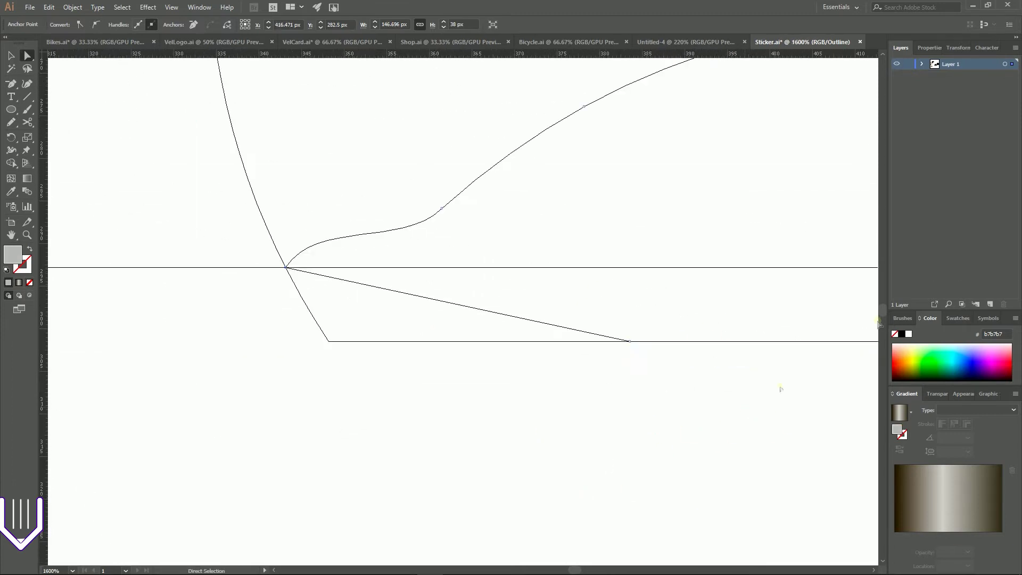
{"action": "left_click_drag", "start_coordinate": [629, 342], "coordinate": [329, 343]}
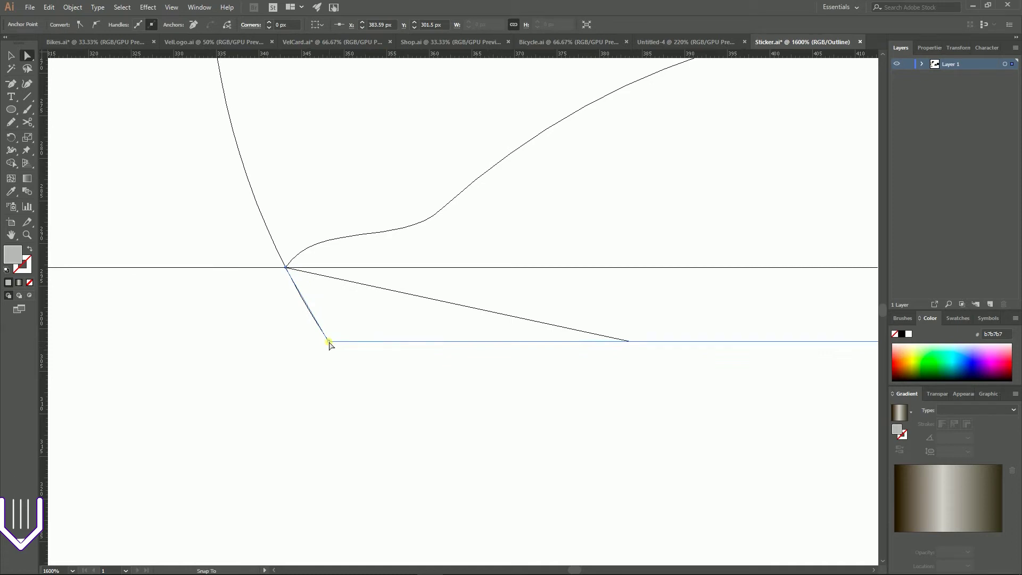
{"action": "left_click_drag", "start_coordinate": [329, 343], "coordinate": [329, 343]}
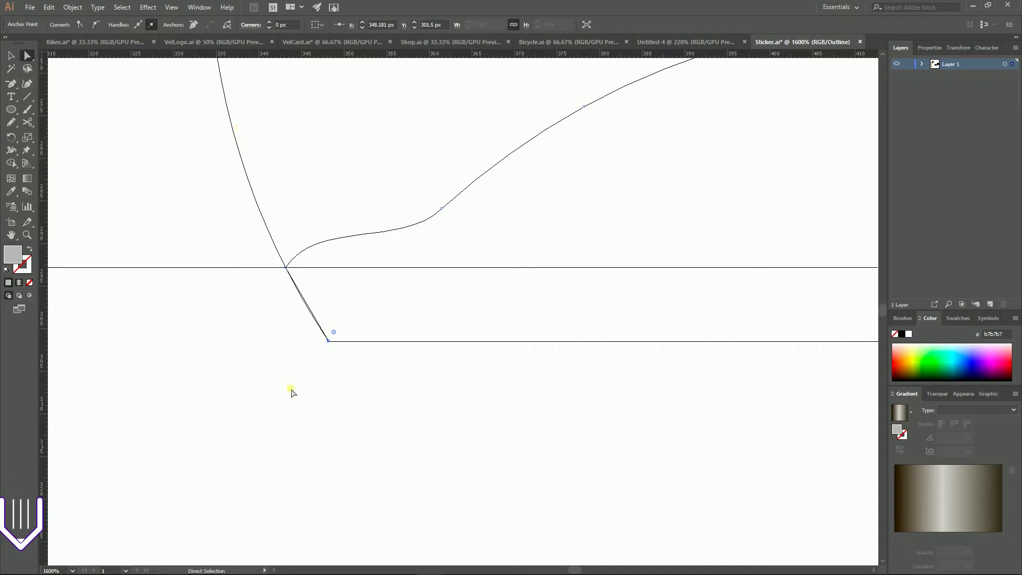
{"action": "left_click", "coordinate": [338, 362]}
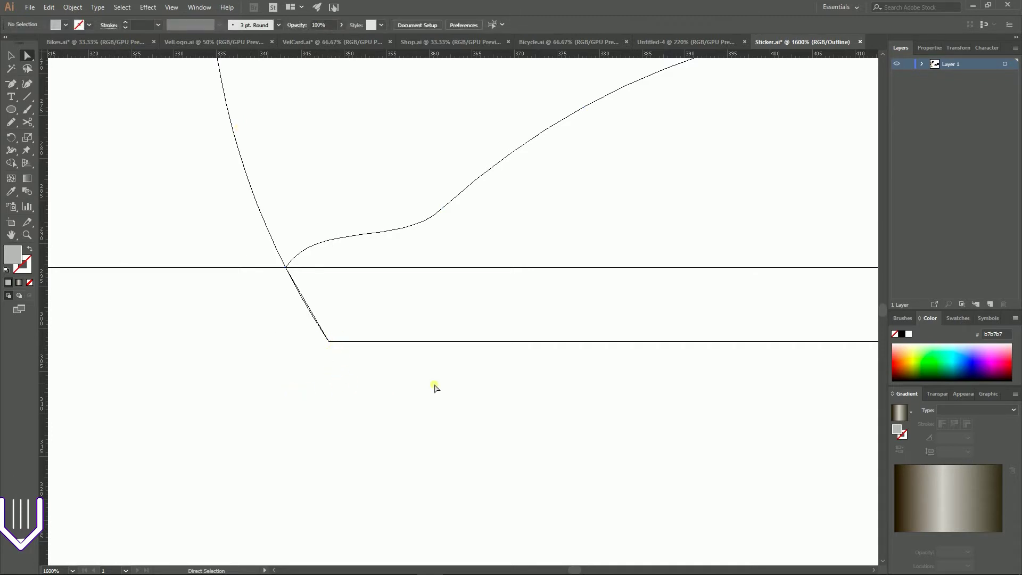
Step: Move the grey segment's right corner anchor onto the crossing of the guide and the black shape's edge, at about X 494.88 px, Y 292.83 px
{"action": "left_click_drag", "start_coordinate": [643, 376], "coordinate": [68, 376]}
{"action": "left_click_drag", "start_coordinate": [798, 408], "coordinate": [427, 413]}
{"action": "left_click", "coordinate": [543, 356]}
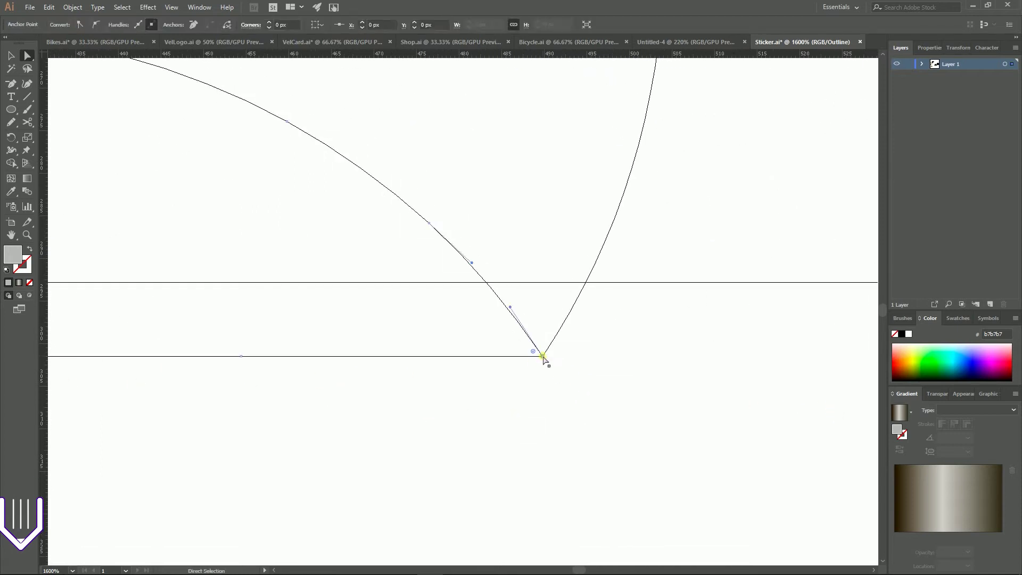
{"action": "left_click_drag", "start_coordinate": [542, 356], "coordinate": [586, 283]}
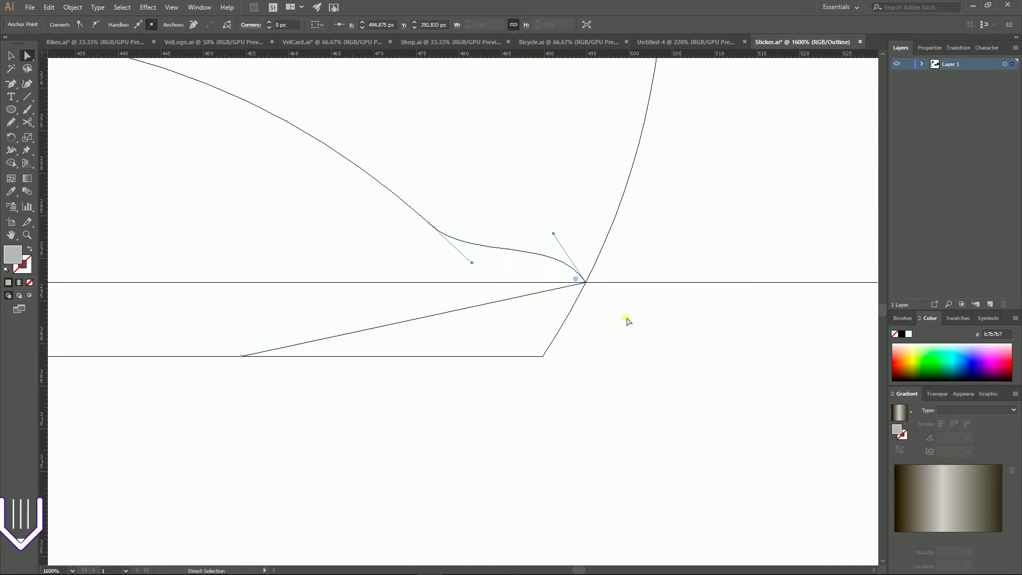
{"action": "left_click", "coordinate": [587, 283]}
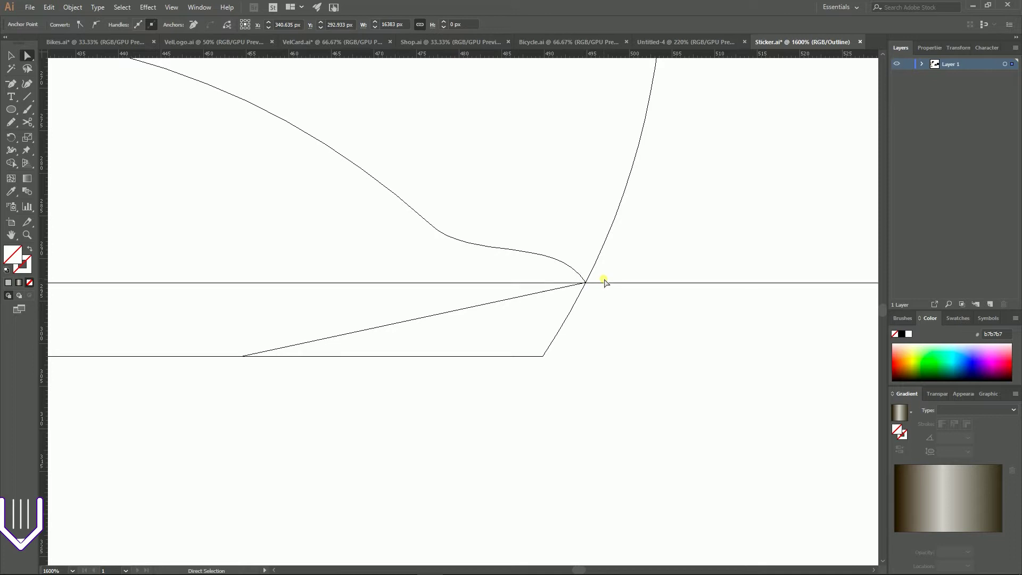
{"action": "left_click", "coordinate": [577, 272]}
{"action": "left_click", "coordinate": [586, 284]}
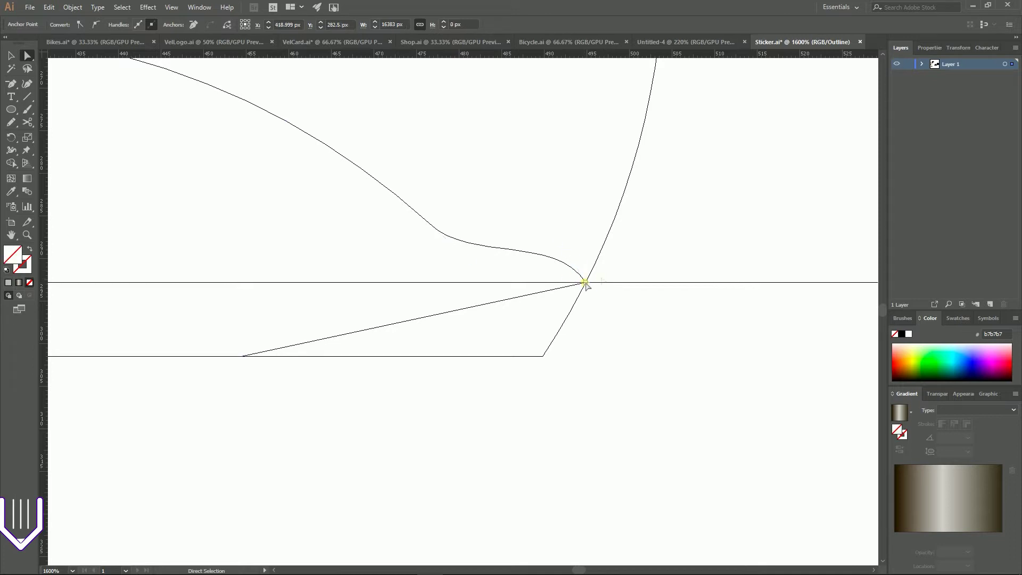
Step: Turn off Snap to Point and nudge the grey segment's right corner anchor to about X 494.88 px, Y 292.93 px
{"action": "left_click", "coordinate": [200, 6]}
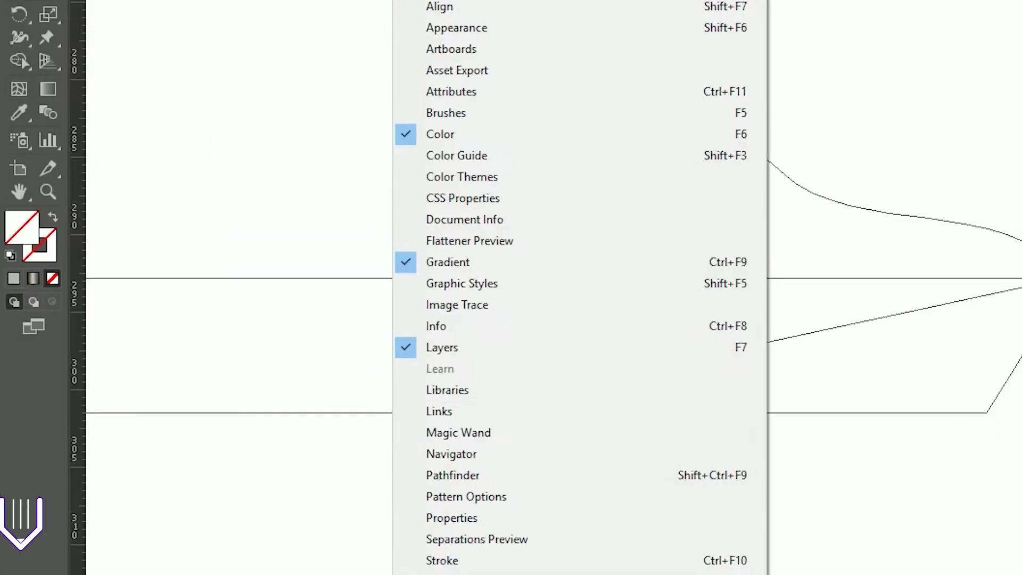
{"action": "mouse_move", "coordinate": [307, 0]}
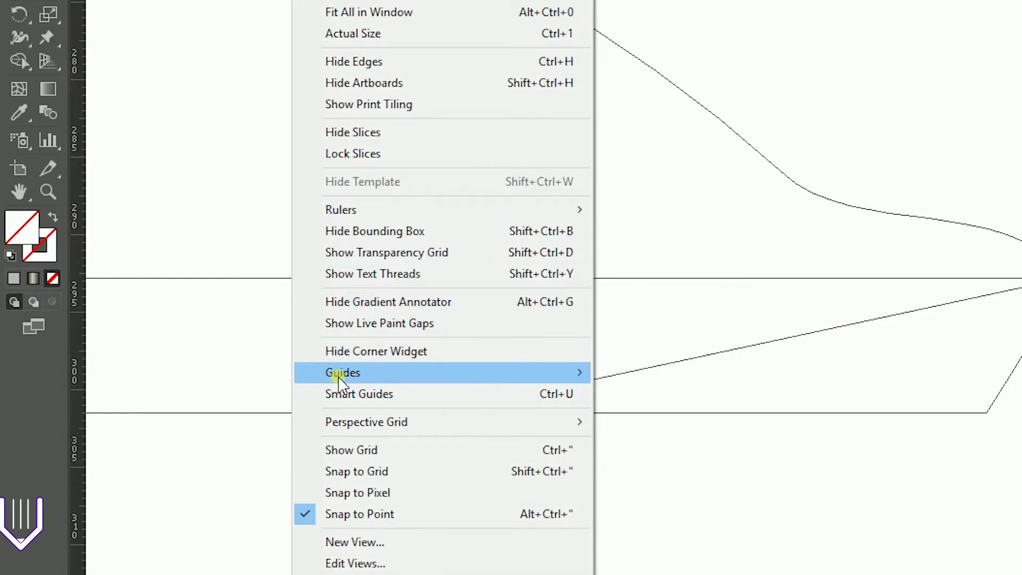
{"action": "mouse_move", "coordinate": [317, 372]}
{"action": "left_click", "coordinate": [190, 410]}
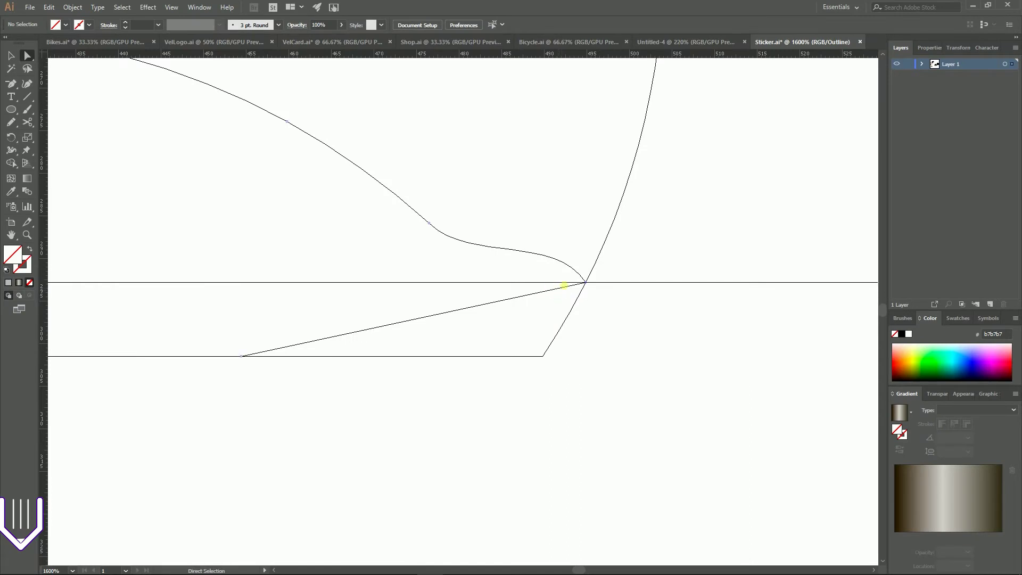
{"action": "left_click", "coordinate": [587, 282]}
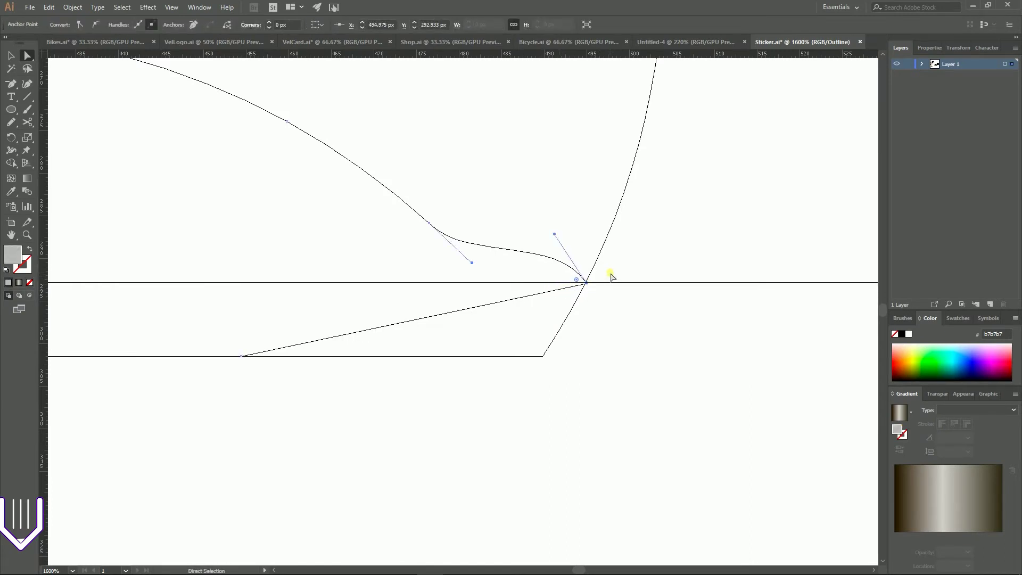
{"action": "key", "text": "Left"}
{"action": "key", "text": "Down"}
Step: Examine the Keyboard Increment setting in the General preferences and accept the dialog
{"action": "left_click", "coordinate": [48, 7]}
{"action": "mouse_move", "coordinate": [93, 347]}
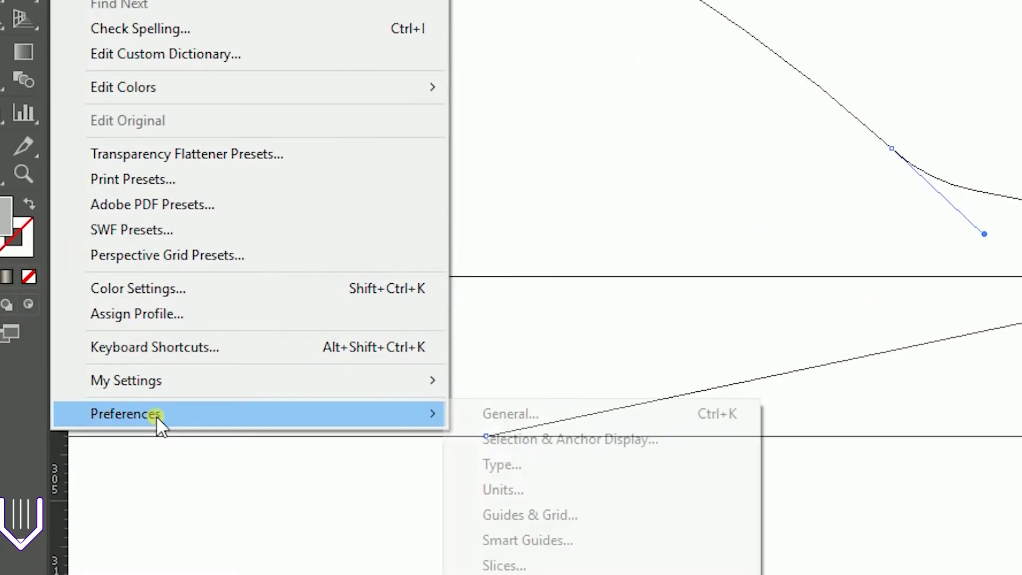
{"action": "left_click", "coordinate": [551, 415]}
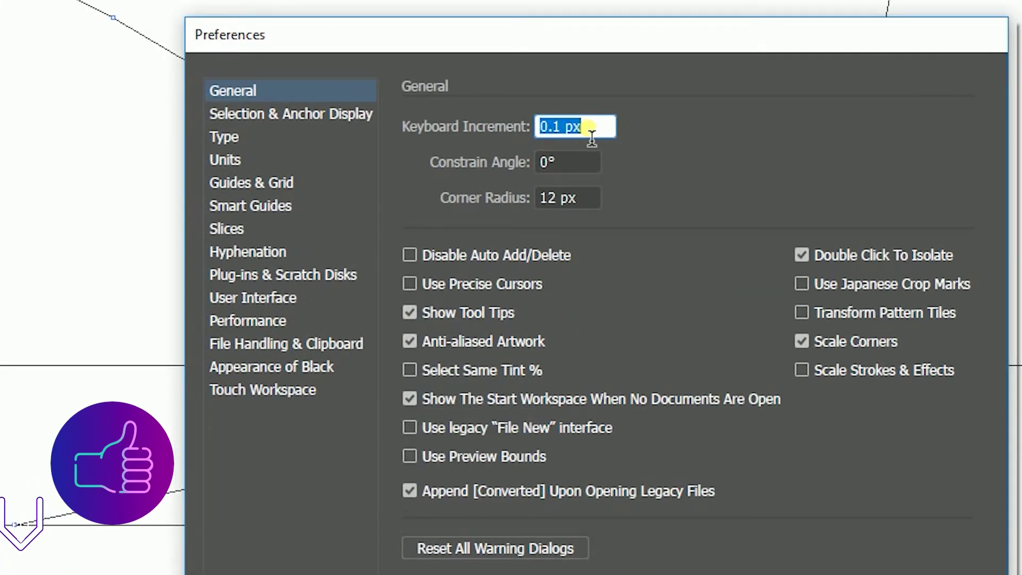
{"action": "left_click", "coordinate": [561, 129]}
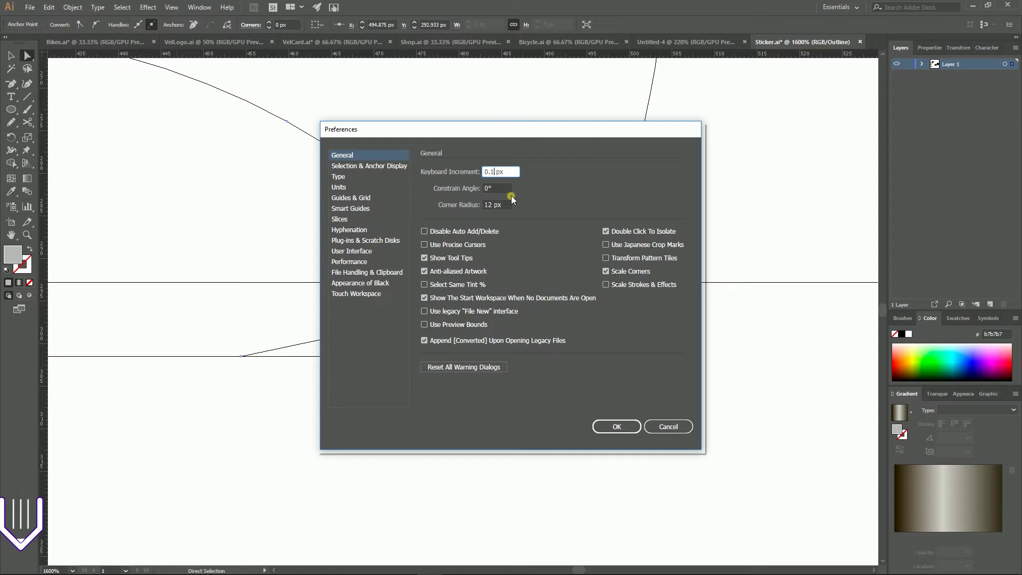
{"action": "left_click", "coordinate": [616, 426]}
Step: Move the right anchor on the grey segment's flat edge onto the black shape's bottom right corner, at about X 489.9 px, Y 301.5 px
{"action": "left_click", "coordinate": [420, 365]}
{"action": "left_click", "coordinate": [243, 356]}
{"action": "left_click_drag", "start_coordinate": [242, 358], "coordinate": [544, 356]}
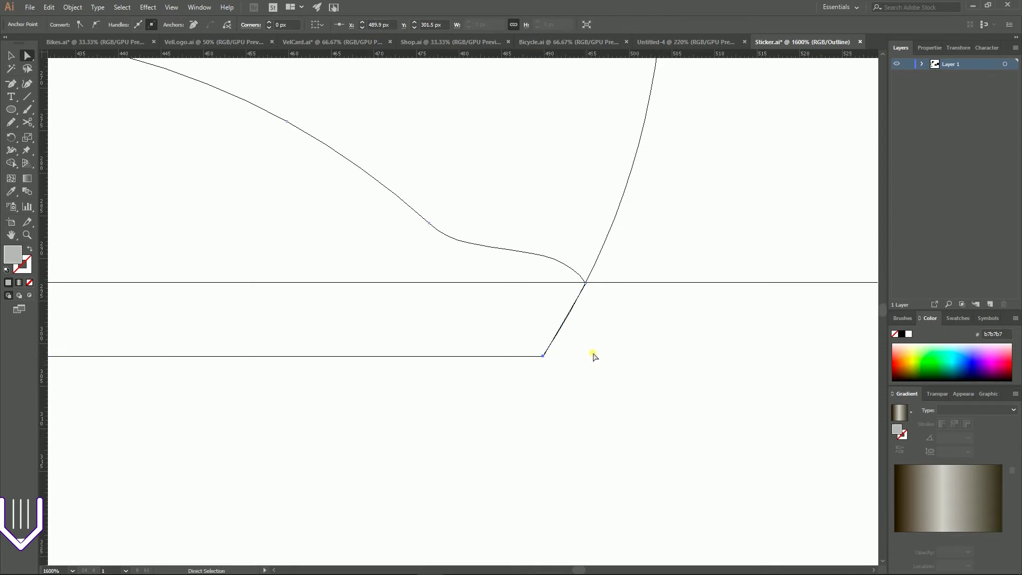
Step: Try rounding the overlapping bottom right corners of the grey and black shapes, and return them to sharp corners
{"action": "left_click_drag", "start_coordinate": [603, 333], "coordinate": [487, 392]}
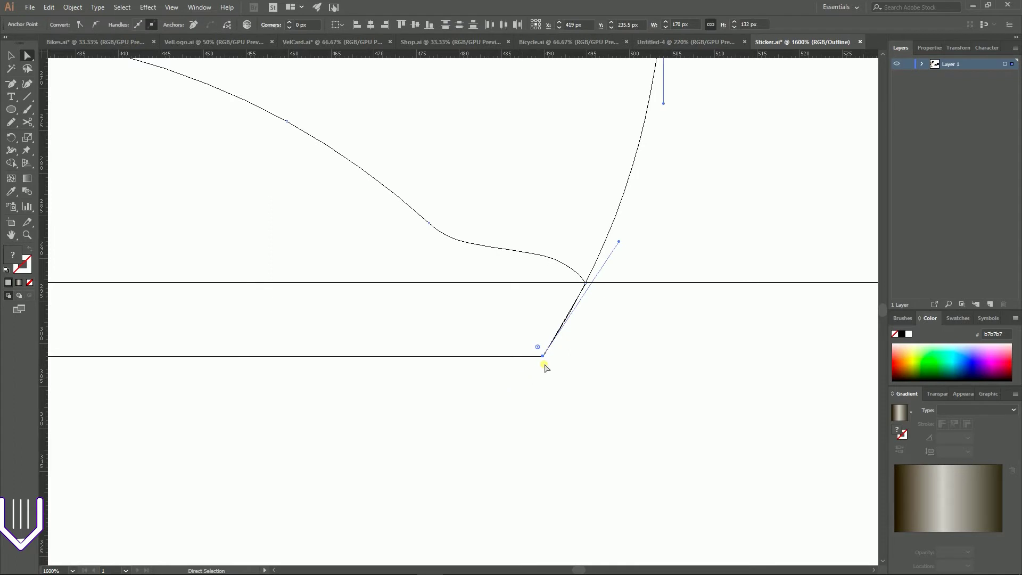
{"action": "left_click_drag", "start_coordinate": [538, 347], "coordinate": [415, 252]}
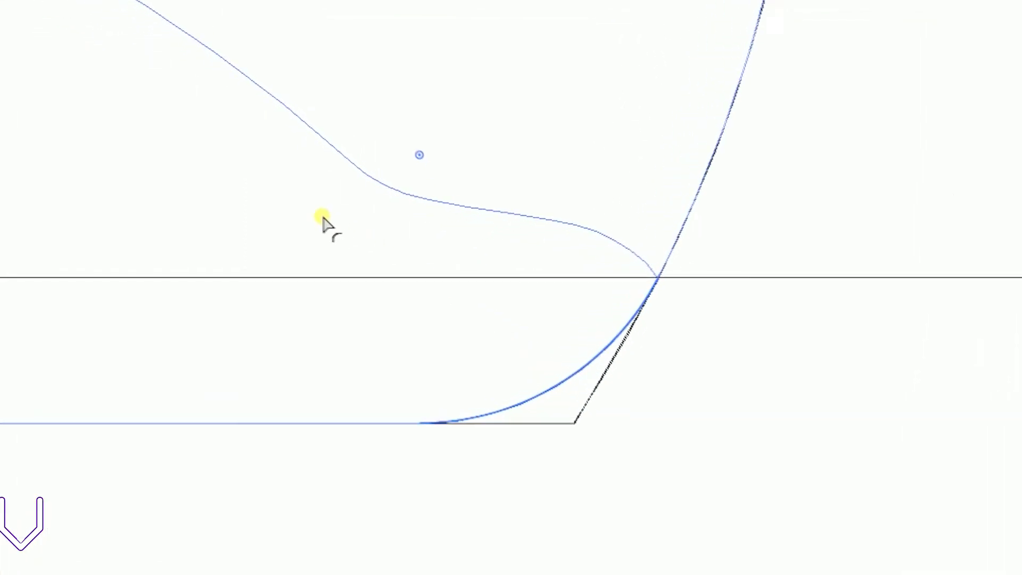
{"action": "left_click_drag", "start_coordinate": [324, 219], "coordinate": [215, 165]}
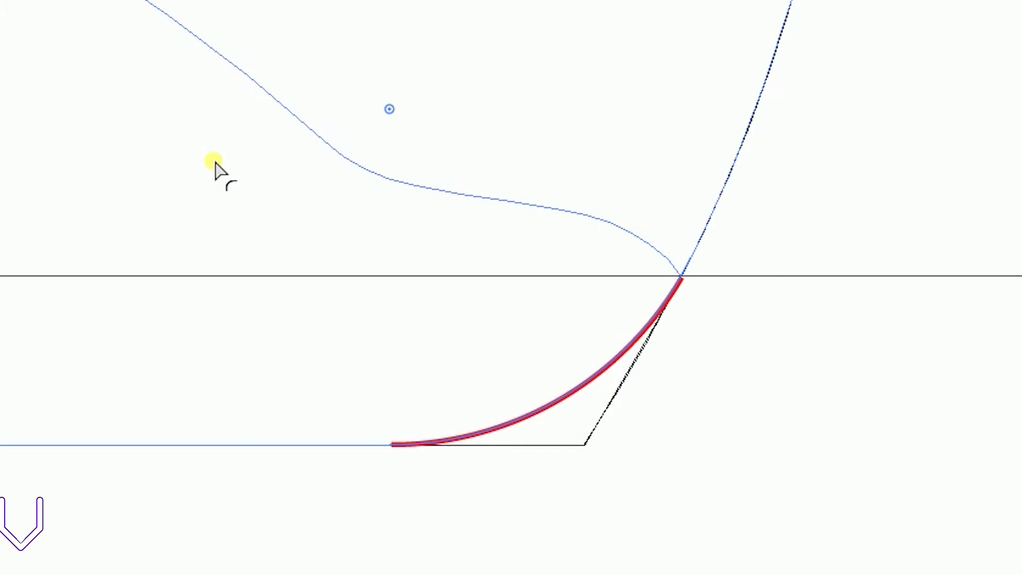
{"action": "left_click_drag", "start_coordinate": [215, 163], "coordinate": [841, 413]}
Step: Round the overlapping bottom right corners of the grey and black shapes together to a radius of 17.21 px
{"action": "left_click_drag", "start_coordinate": [760, 379], "coordinate": [381, 523]}
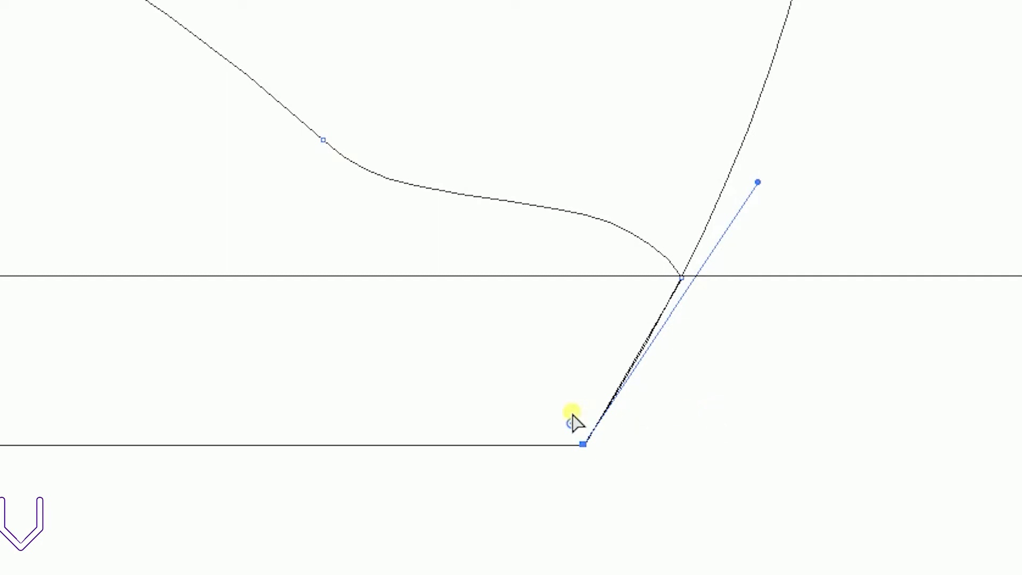
{"action": "left_click_drag", "start_coordinate": [571, 424], "coordinate": [177, 96]}
{"action": "left_click_drag", "start_coordinate": [181, 430], "coordinate": [802, 424]}
{"action": "left_click_drag", "start_coordinate": [379, 436], "coordinate": [687, 417]}
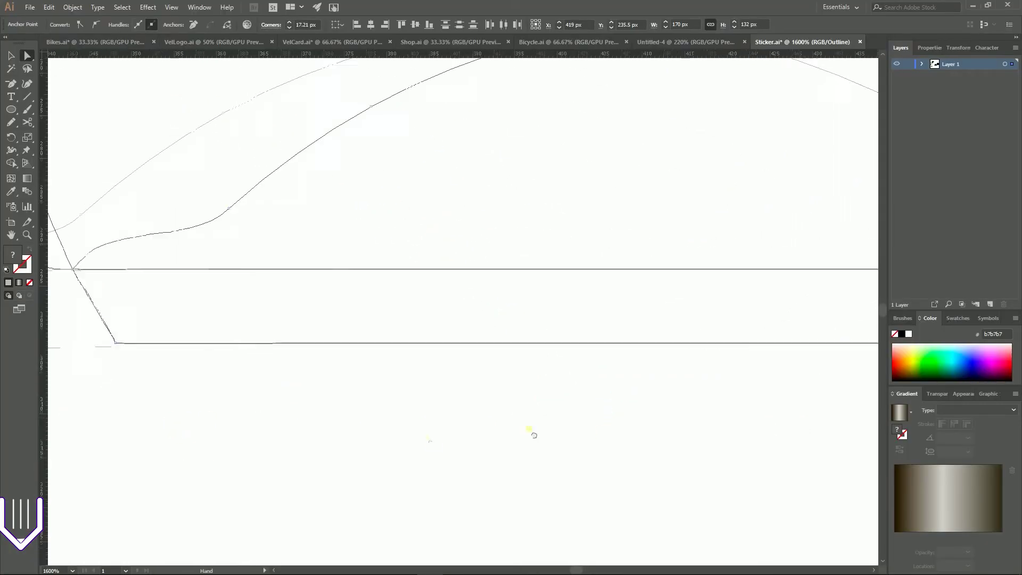
Step: Round the overlapping lower-left corners of the grey segment and black shape together to a radius of 17.47 px
{"action": "left_click_drag", "start_coordinate": [338, 279], "coordinate": [534, 364]}
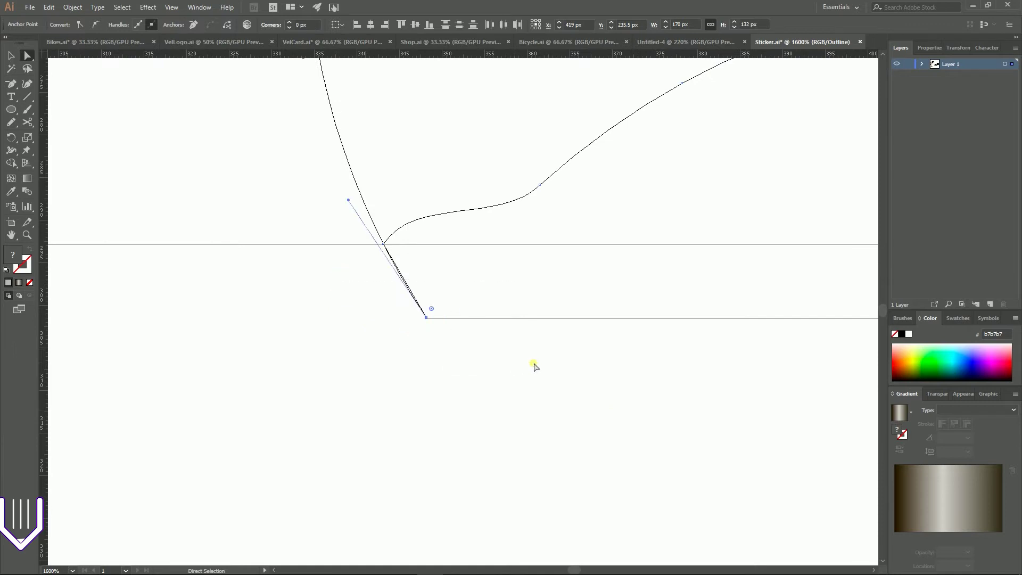
{"action": "left_click_drag", "start_coordinate": [432, 311], "coordinate": [611, 161]}
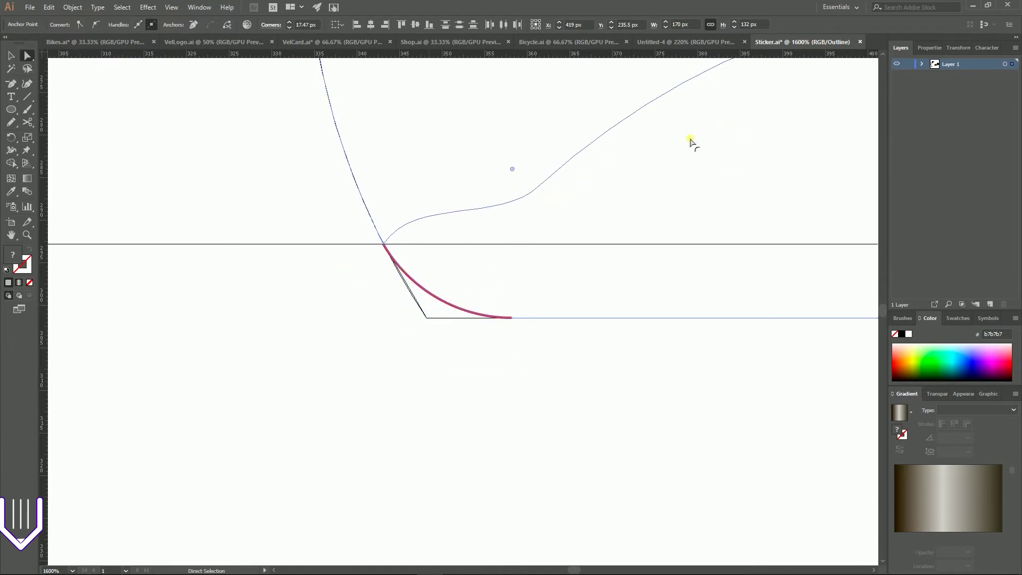
{"action": "left_click_drag", "start_coordinate": [759, 90], "coordinate": [759, 89]}
{"action": "left_click", "coordinate": [482, 421]}
Step: Adjust the direction handles at both ends of the grey segment so its upper curve meets each end along the horizontal guide
{"action": "left_click", "coordinate": [385, 245]}
{"action": "left_click_drag", "start_coordinate": [415, 196], "coordinate": [527, 172]}
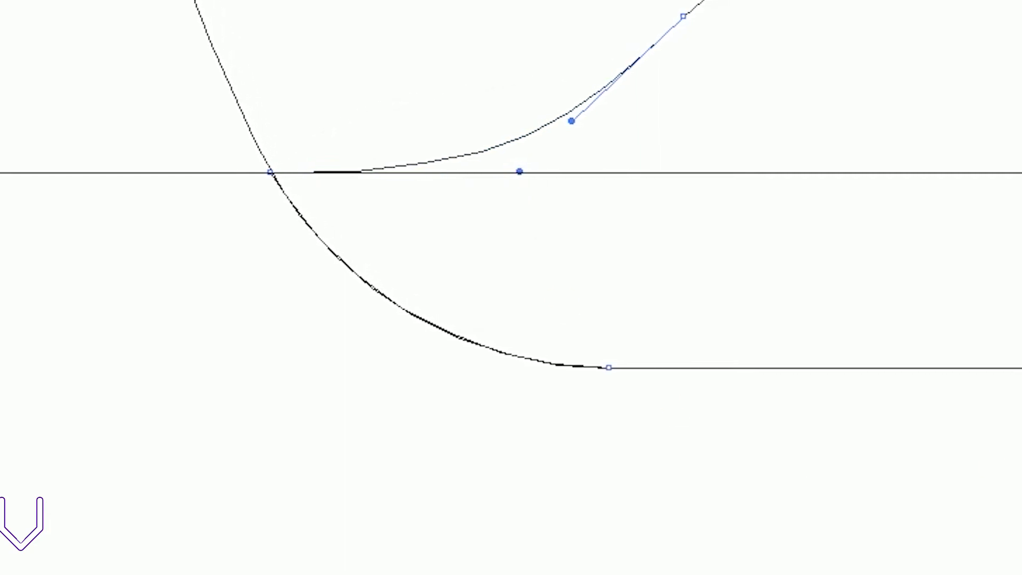
{"action": "left_click_drag", "start_coordinate": [1020, 501], "coordinate": [160, 547]}
{"action": "left_click_drag", "start_coordinate": [1021, 548], "coordinate": [660, 567]}
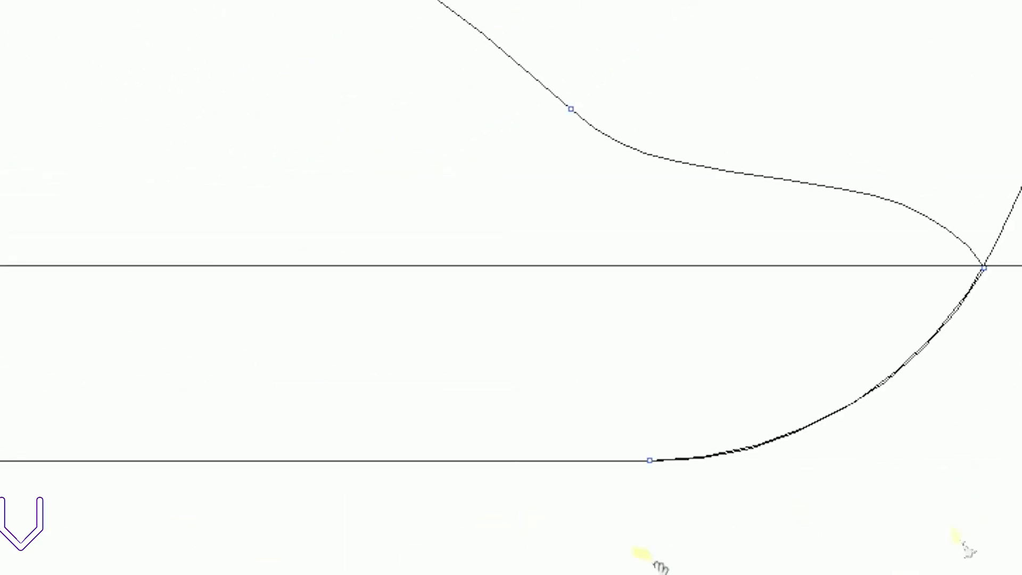
{"action": "left_click", "coordinate": [984, 267]}
{"action": "left_click_drag", "start_coordinate": [582, 139], "coordinate": [459, 270]}
{"action": "left_click", "coordinate": [422, 560]}
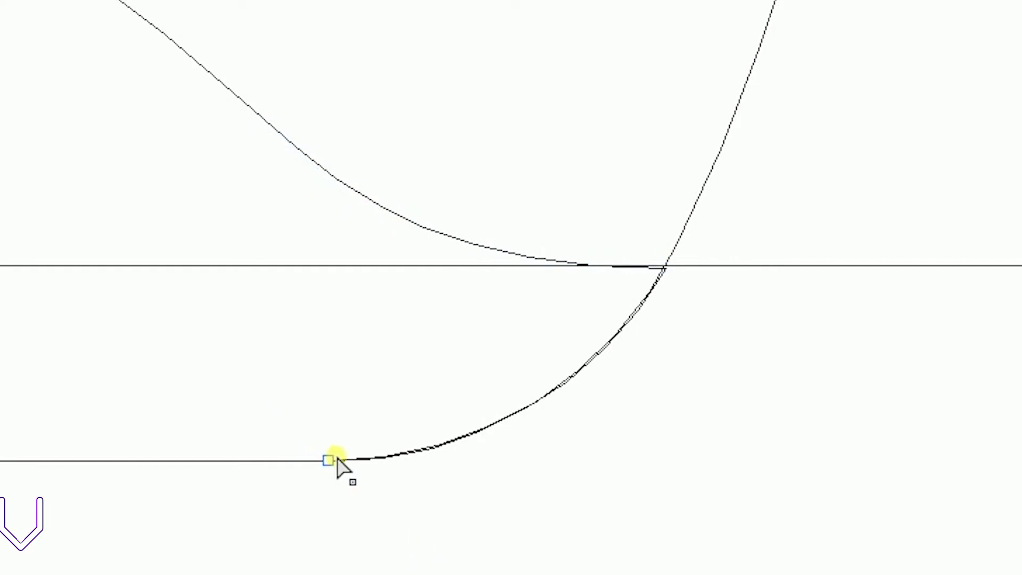
{"action": "left_click", "coordinate": [502, 250]}
{"action": "left_click_drag", "start_coordinate": [459, 270], "coordinate": [505, 331]}
{"action": "key", "text": "ctrl+z"}
Step: Add a second horizontal guide below the first and pull the grey segment's right end handle down onto it
{"action": "left_click_drag", "start_coordinate": [101, 3], "coordinate": [110, 359]}
{"action": "left_click_drag", "start_coordinate": [460, 264], "coordinate": [444, 358]}
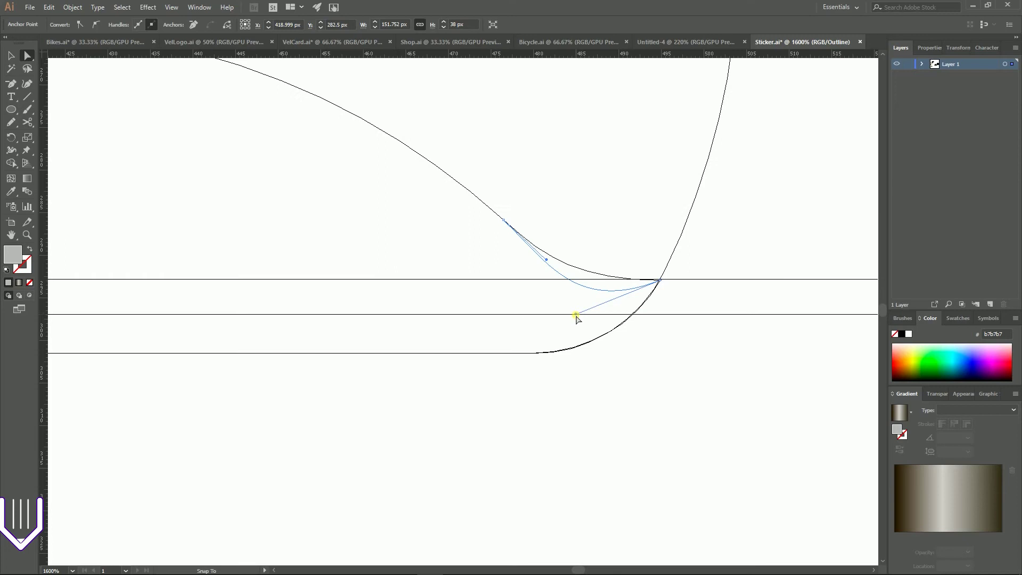
{"action": "left_click_drag", "start_coordinate": [576, 315], "coordinate": [576, 314]}
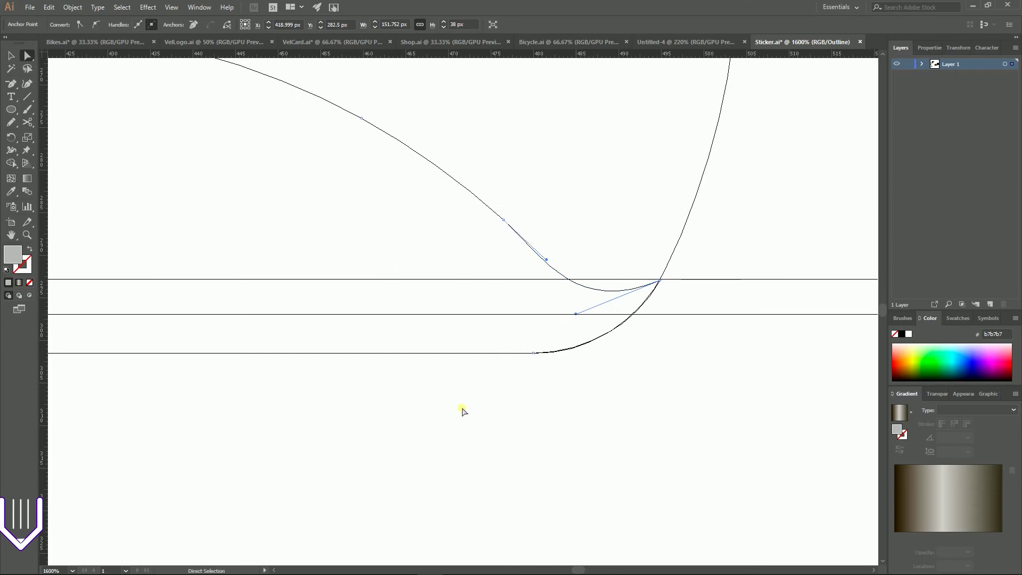
Step: Pull the direction handle at the grey segment's left end down to the lower guide to match the right end
{"action": "key", "text": "space"}
{"action": "left_click_drag", "start_coordinate": [509, 390], "coordinate": [900, 373]}
{"action": "left_click_drag", "start_coordinate": [186, 374], "coordinate": [691, 375]}
{"action": "left_click", "coordinate": [265, 260]}
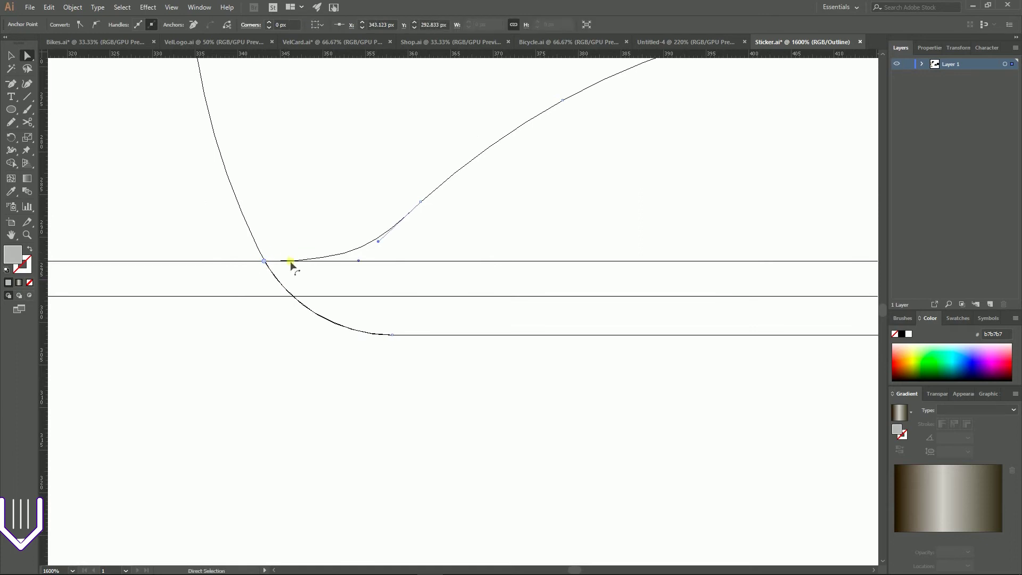
{"action": "left_click_drag", "start_coordinate": [358, 261], "coordinate": [359, 295]}
{"action": "left_click", "coordinate": [324, 395]}
Step: Zoom out to 300% to show the whole shape and switch the artwork from Outline to Preview mode
{"action": "key", "text": "ctrl+minus"}
{"action": "key", "text": "ctrl+minus"}
{"action": "key", "text": "ctrl+minus"}
{"action": "key", "text": "ctrl+minus"}
{"action": "key", "text": "ctrl+minus"}
{"action": "key", "text": "space"}
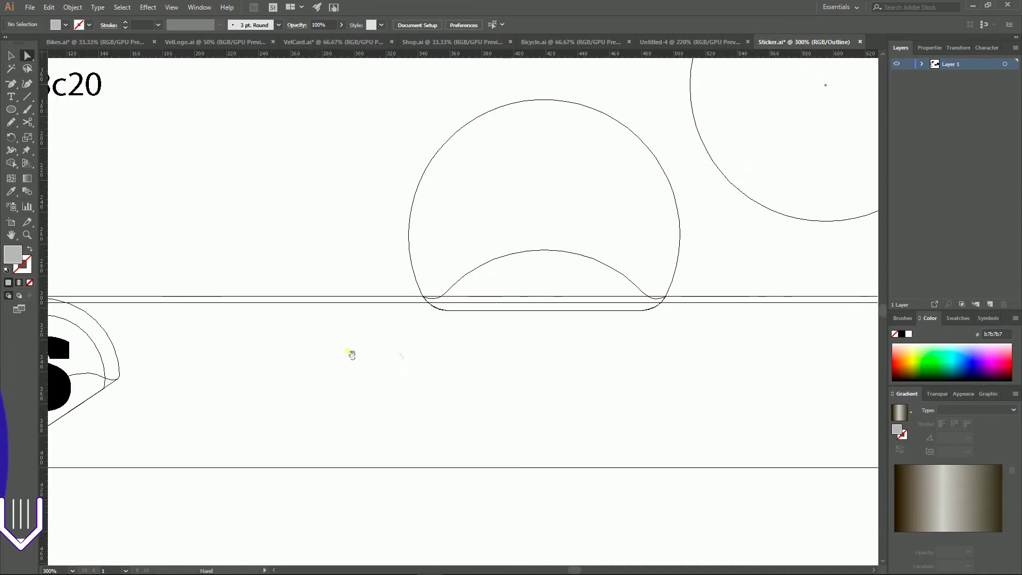
{"action": "left_click_drag", "start_coordinate": [665, 383], "coordinate": [534, 387]}
{"action": "key", "text": "ctrl"}
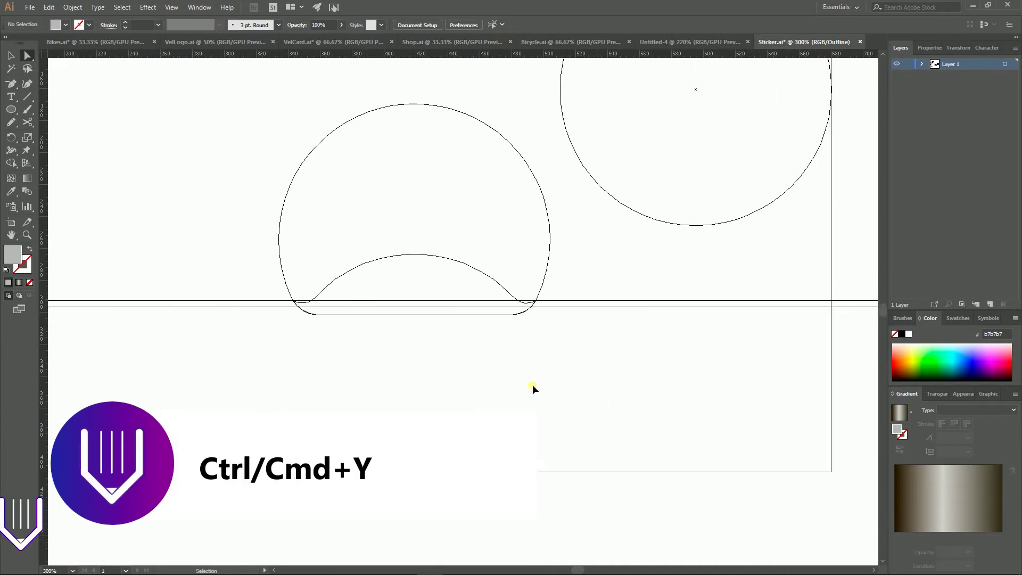
{"action": "key", "text": "ctrl+y"}
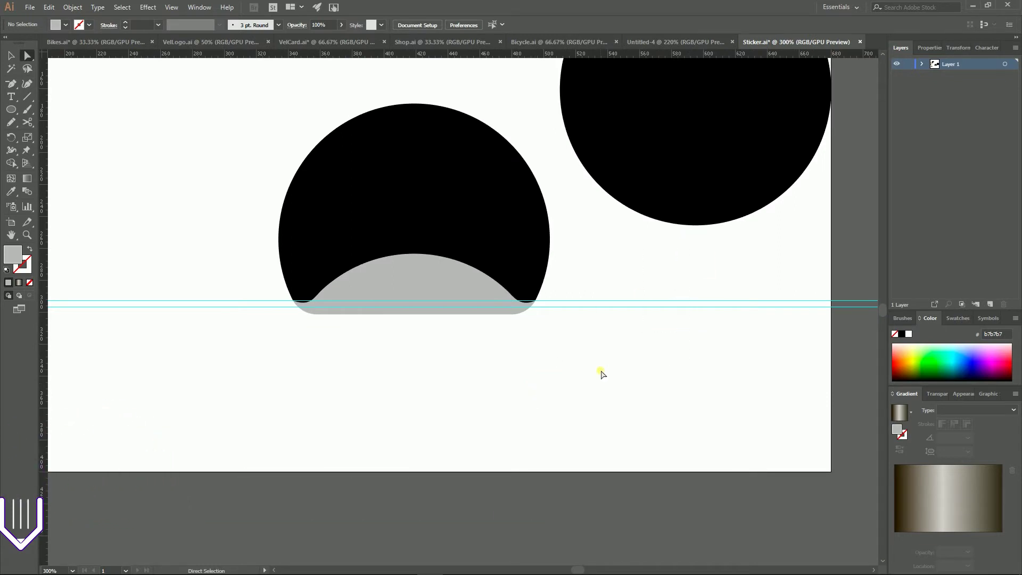
Step: Move the black shape and grey segment together up and left to about X 352.3 px, Y 190.2 px
{"action": "key", "text": "v"}
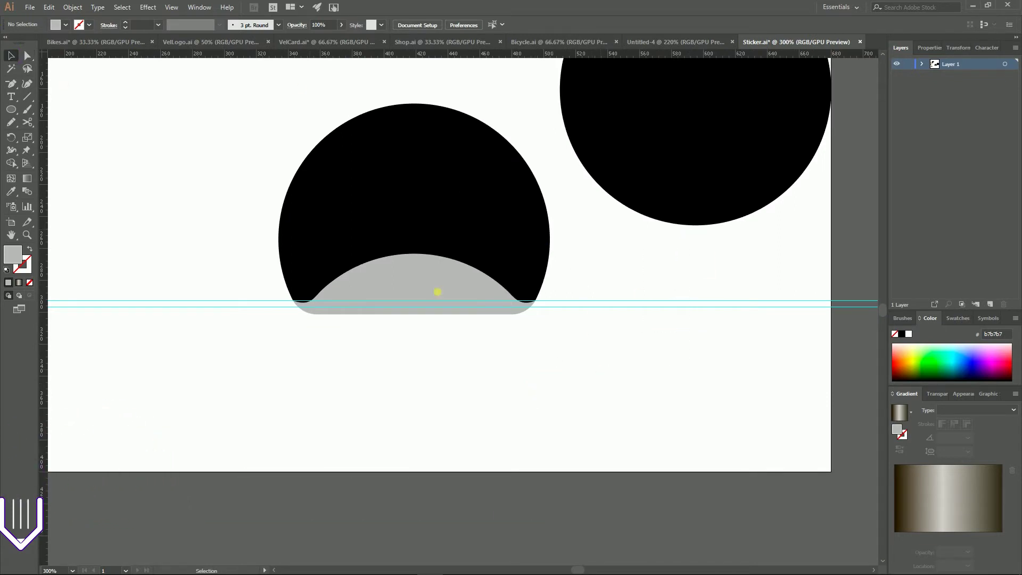
{"action": "left_click", "coordinate": [172, 8]}
{"action": "left_click", "coordinate": [605, 260]}
{"action": "left_click_drag", "start_coordinate": [476, 261], "coordinate": [314, 299]}
{"action": "key", "text": "ctrl+z"}
{"action": "left_click_drag", "start_coordinate": [414, 271], "coordinate": [308, 197]}
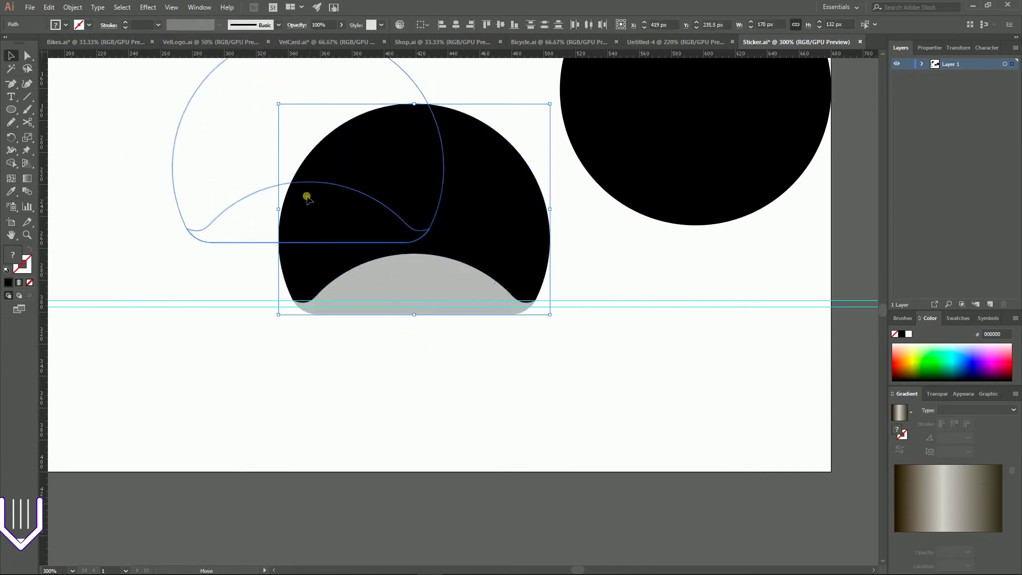
{"action": "left_click", "coordinate": [480, 201]}
{"action": "key", "text": "ctrl+1"}
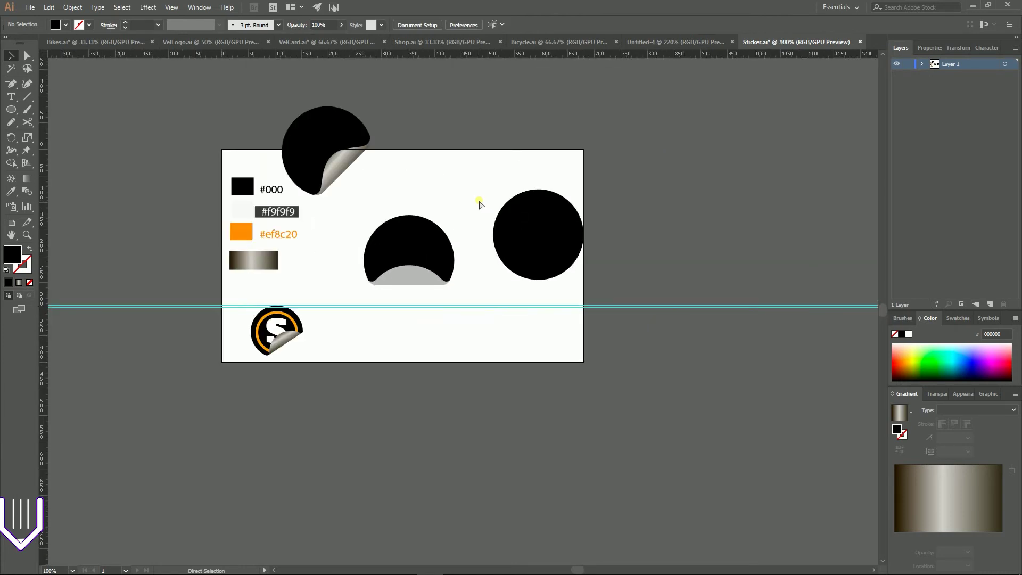
Step: Rotate the black shape and grey segment together about 45 degrees counter-clockwise so the curl faces the lower right
{"action": "left_click", "coordinate": [437, 248]}
{"action": "left_click_drag", "start_coordinate": [456, 215], "coordinate": [420, 198]}
{"action": "key", "text": "ctrl+z"}
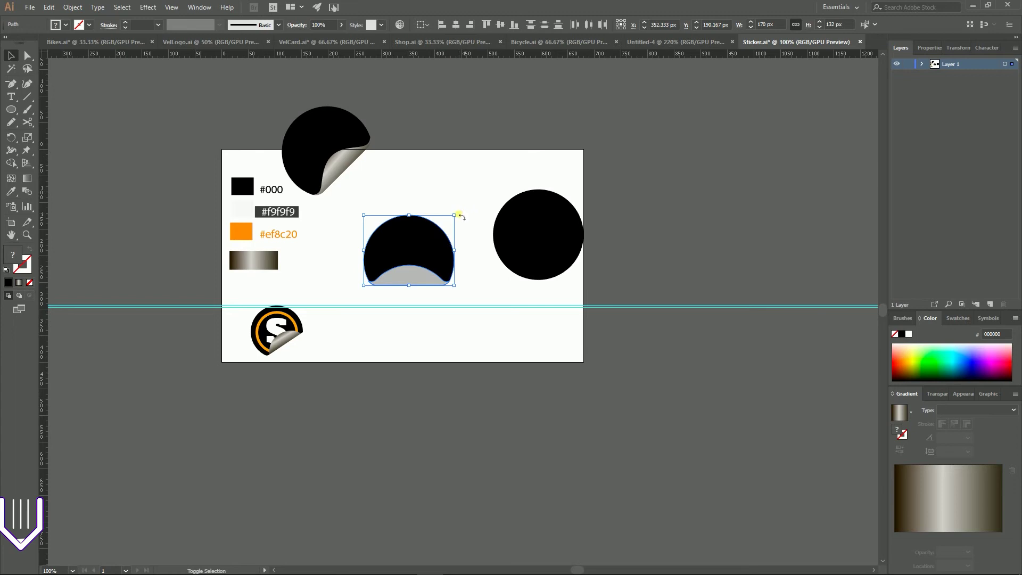
{"action": "mouse_move", "coordinate": [461, 212]}
{"action": "left_mouse_down"}
{"action": "mouse_move", "coordinate": [433, 194]}
{"action": "mouse_move", "coordinate": [447, 197]}
{"action": "left_mouse_up"}
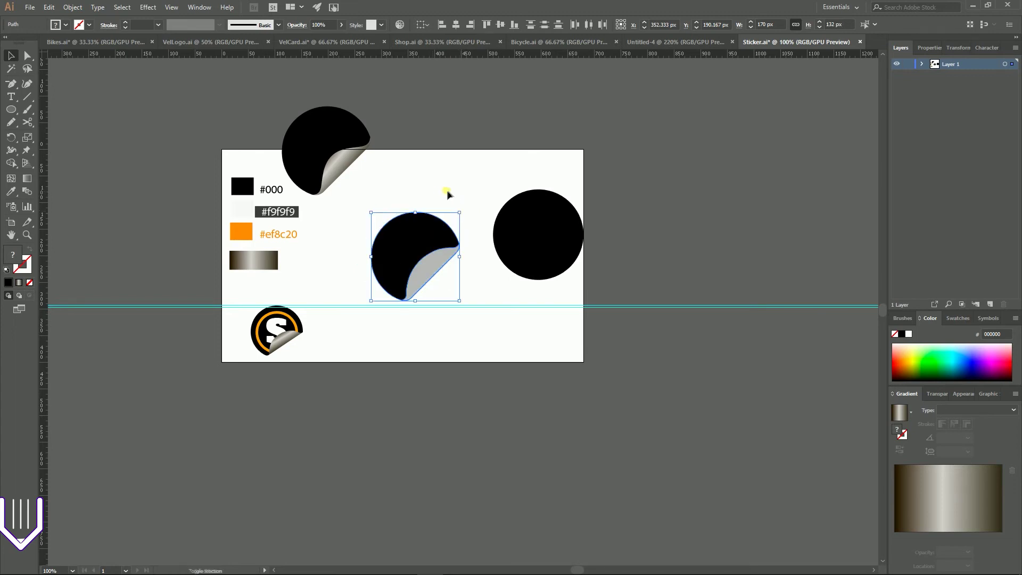
{"action": "left_click", "coordinate": [473, 181]}
Step: Apply the metallic gradient from the sample rectangle to the grey curled segment with the Eyedropper
{"action": "left_click", "coordinate": [424, 276]}
{"action": "left_click", "coordinate": [11, 192]}
{"action": "left_click", "coordinate": [253, 259]}
{"action": "left_click", "coordinate": [10, 56]}
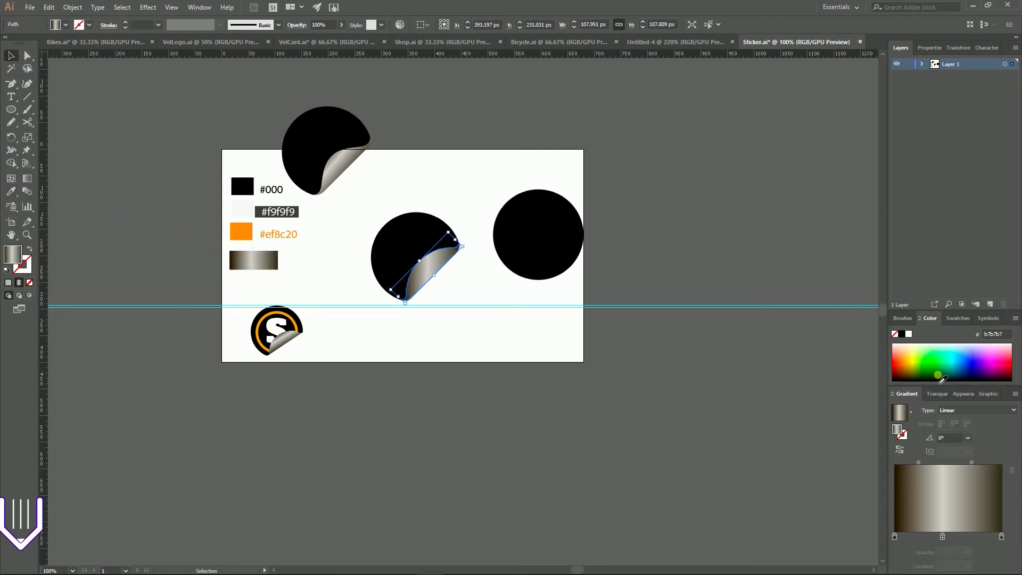
Step: Float the gradient controls beside the artwork and examine the left stop's colour and Grayscale colour mode
{"action": "left_click_drag", "start_coordinate": [907, 393], "coordinate": [611, 168]}
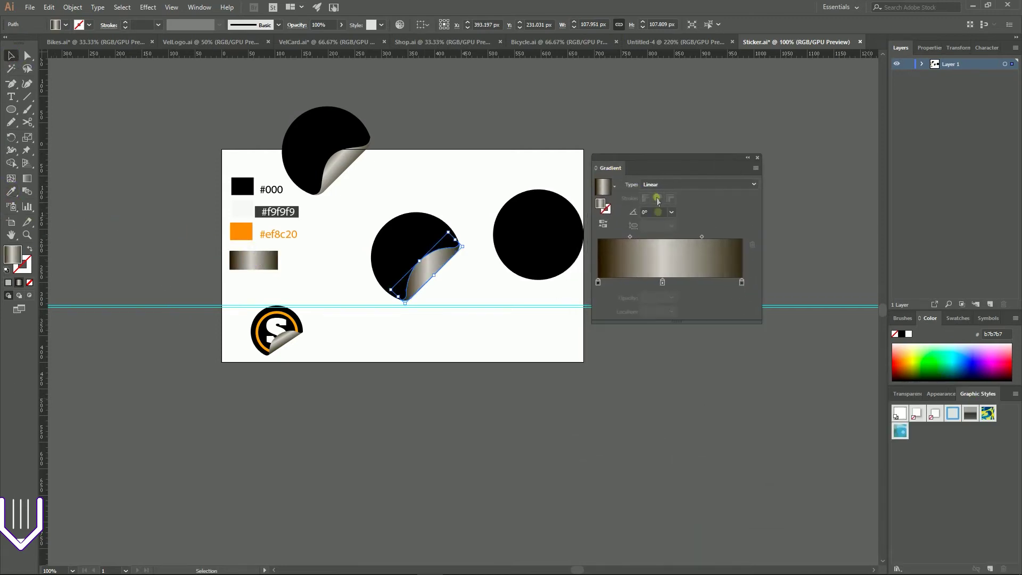
{"action": "double_click", "coordinate": [598, 283]}
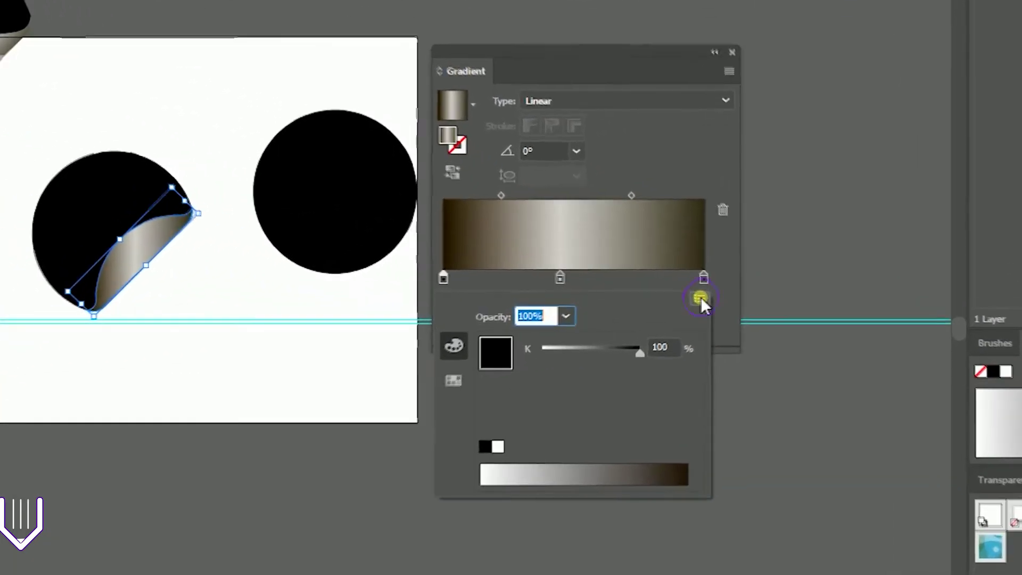
{"action": "left_click", "coordinate": [739, 293]}
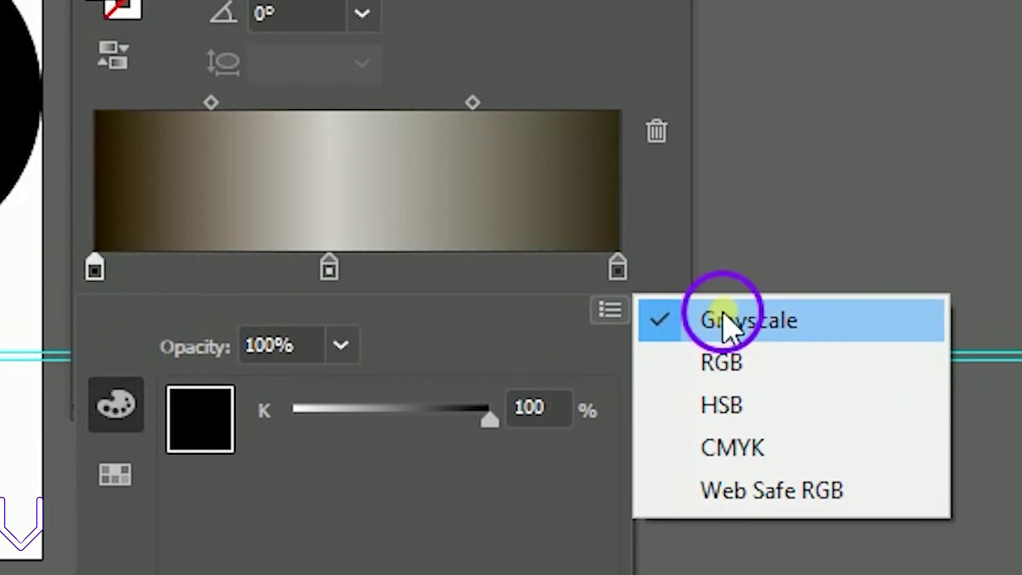
{"action": "left_click", "coordinate": [725, 317]}
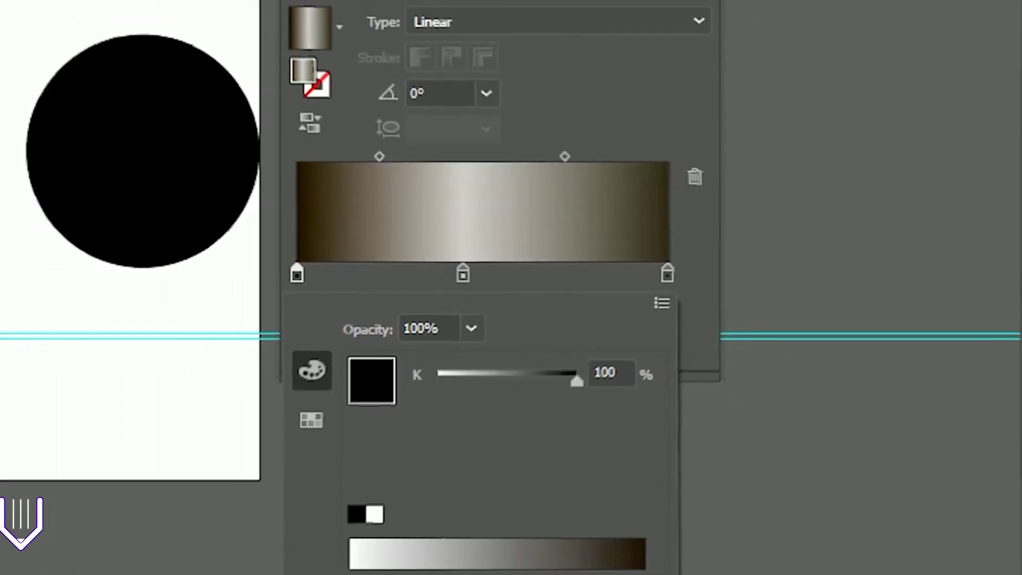
{"action": "left_click", "coordinate": [374, 279]}
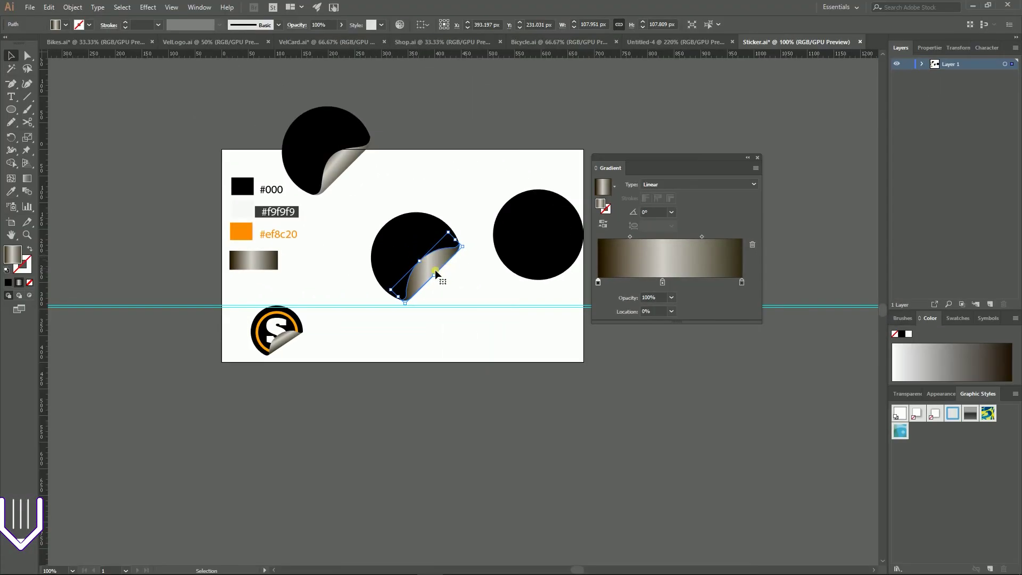
Step: Redirect the curled segment's linear gradient diagonally from its curved edge to its straight edge, at about -43.6°
{"action": "key", "text": "a"}
{"action": "key", "text": "v"}
{"action": "left_click", "coordinate": [26, 179]}
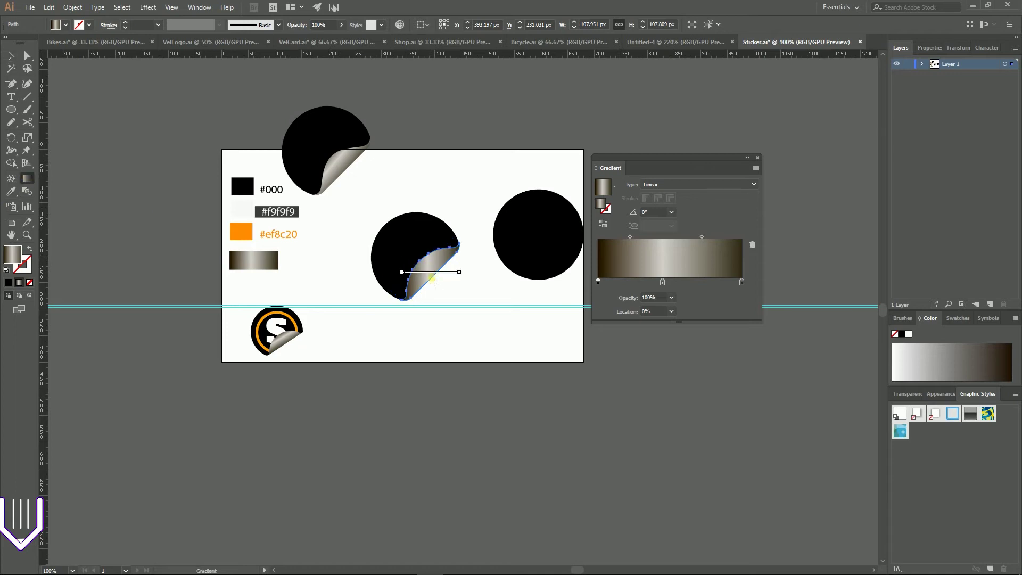
{"action": "left_click_drag", "start_coordinate": [417, 256], "coordinate": [439, 278]}
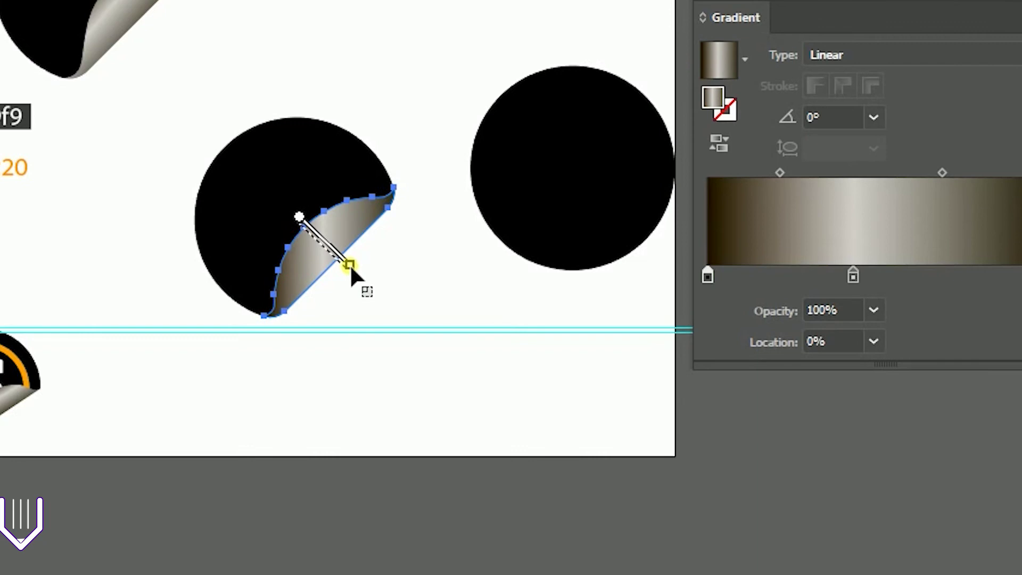
{"action": "left_click_drag", "start_coordinate": [350, 265], "coordinate": [346, 267]}
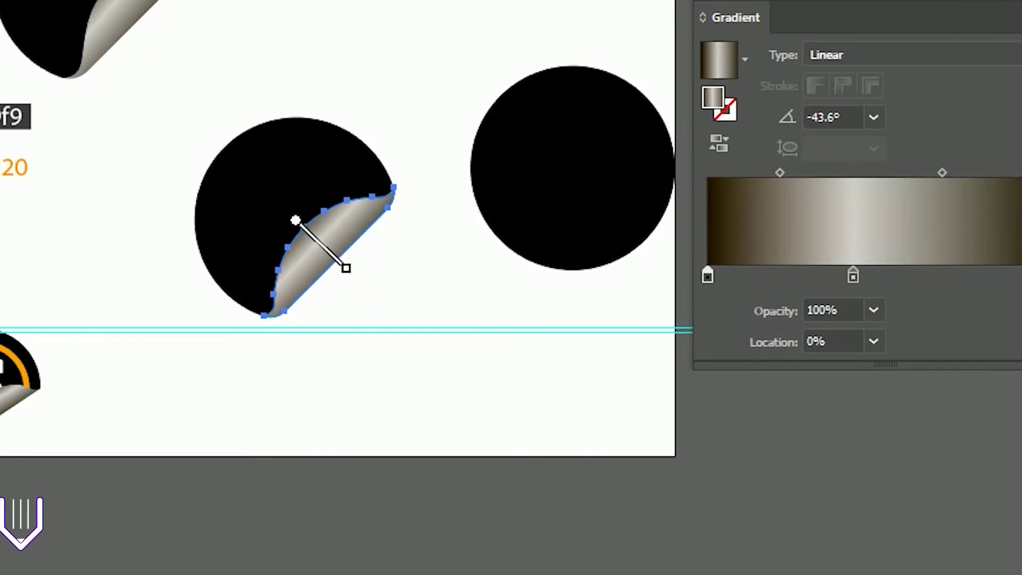
{"action": "left_click", "coordinate": [353, 455]}
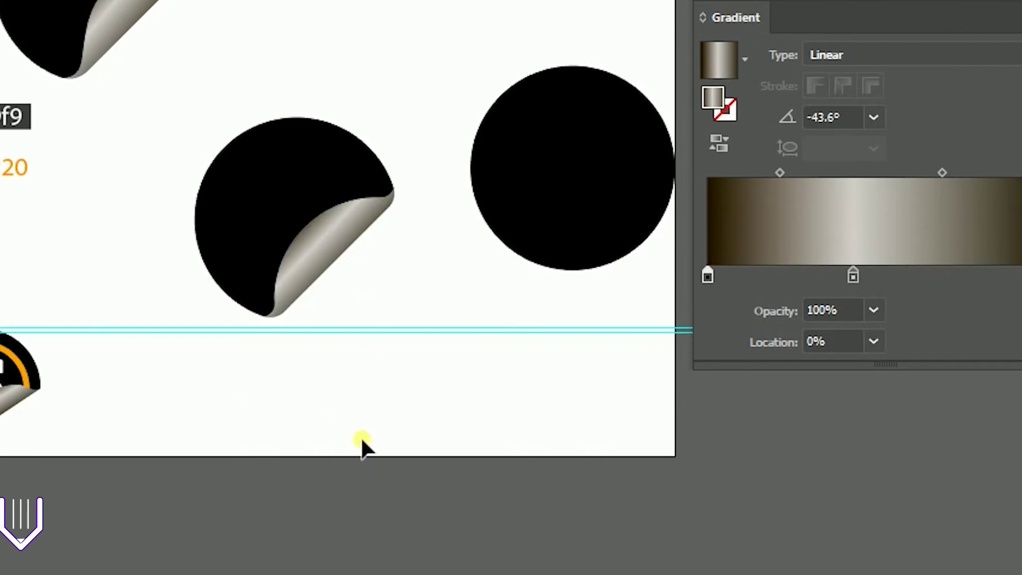
Step: Examine the colour values of the left, middle and right gradient stops on the curled segment
{"action": "left_click", "coordinate": [321, 257]}
{"action": "mouse_move", "coordinate": [711, 275]}
{"action": "left_mouse_down"}
{"action": "mouse_move", "coordinate": [731, 295]}
{"action": "mouse_move", "coordinate": [703, 285]}
{"action": "left_mouse_up"}
{"action": "left_click", "coordinate": [708, 274]}
{"action": "double_click", "coordinate": [539, 276]}
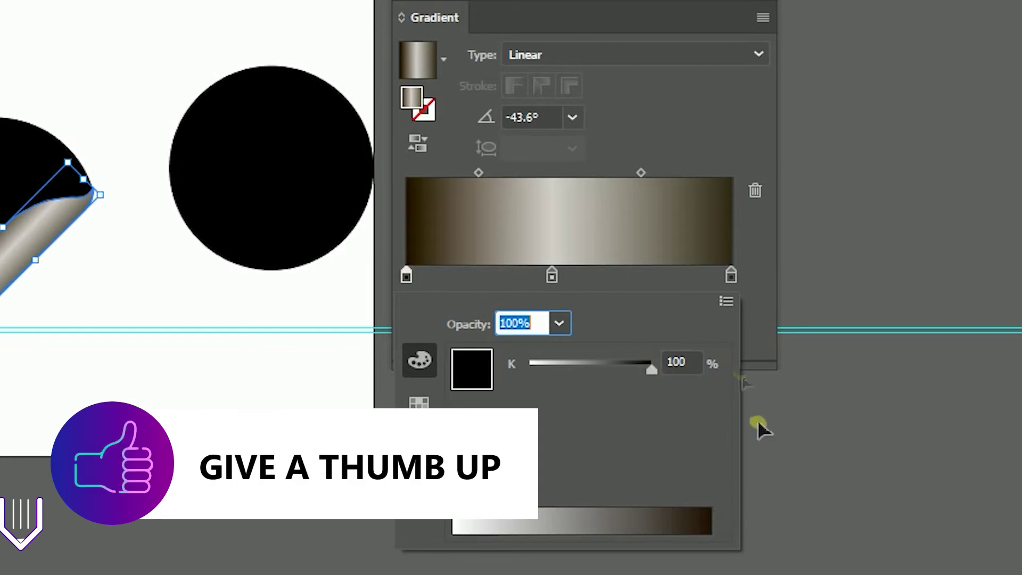
{"action": "left_click", "coordinate": [552, 276]}
{"action": "double_click", "coordinate": [553, 275]}
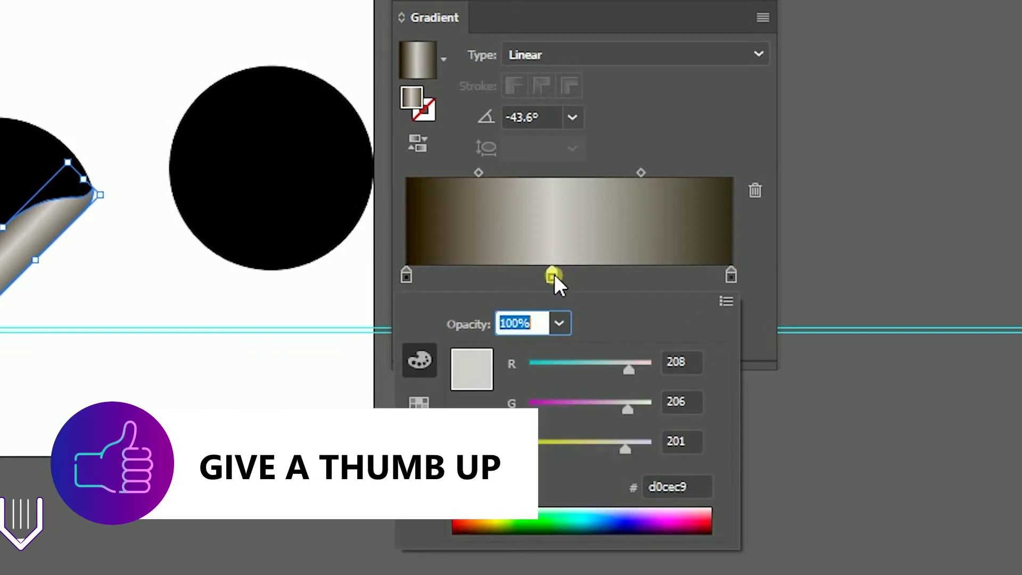
{"action": "left_click", "coordinate": [715, 254]}
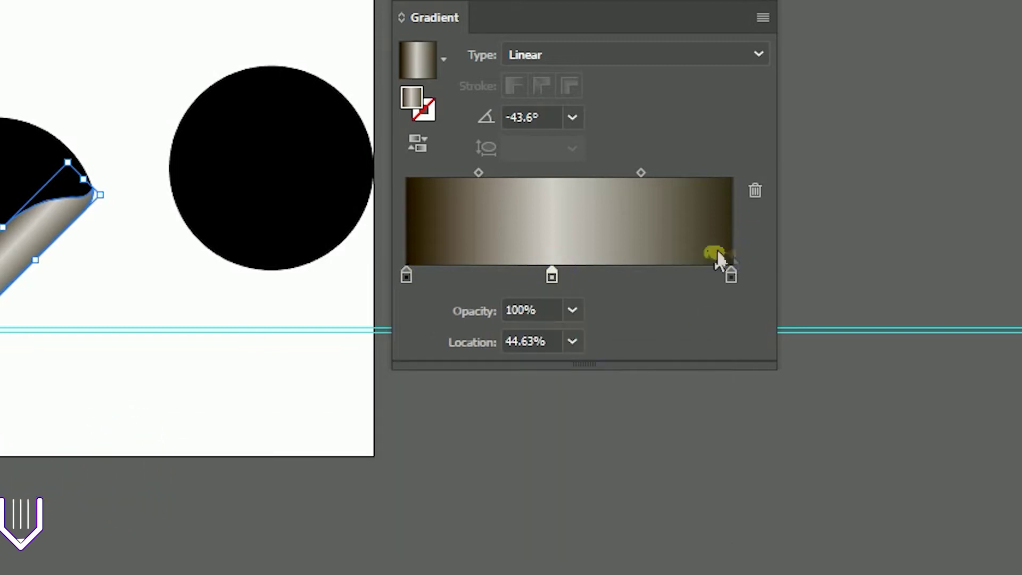
{"action": "double_click", "coordinate": [554, 274]}
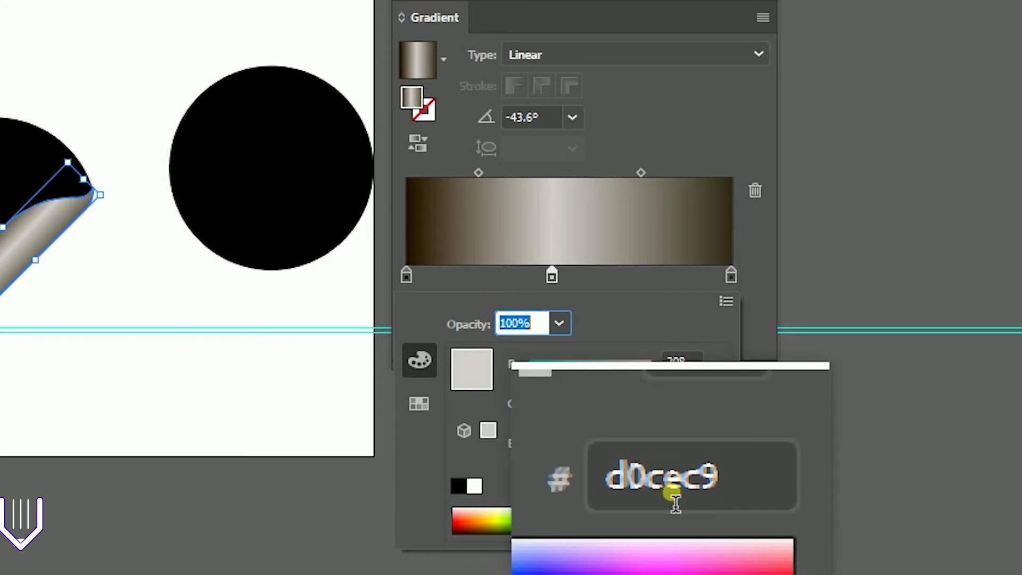
{"action": "double_click", "coordinate": [731, 275]}
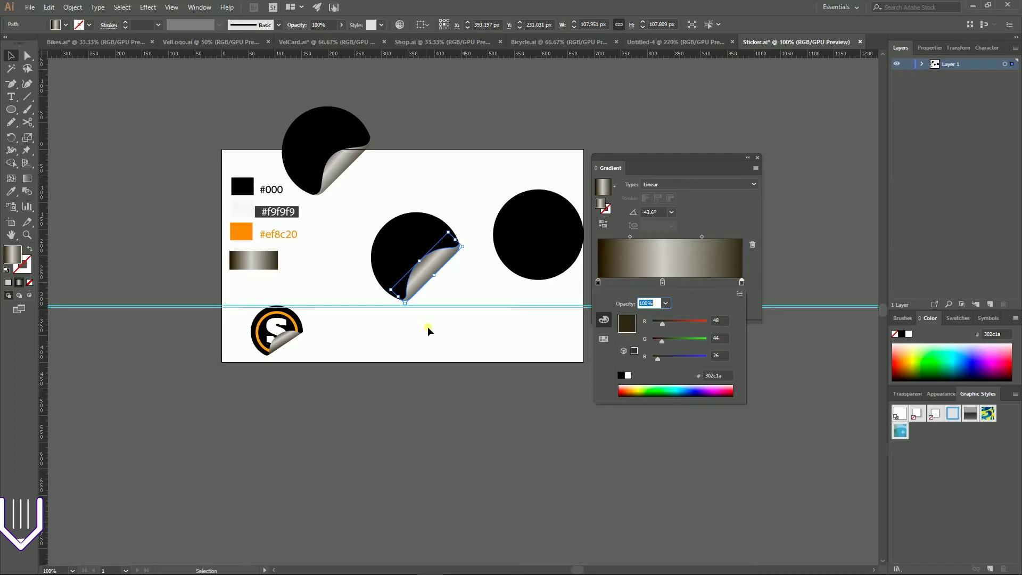
{"action": "left_click", "coordinate": [21, 377]}
{"action": "scroll", "coordinate": [427, 327], "scroll_direction": "up", "scroll_amount": 3}
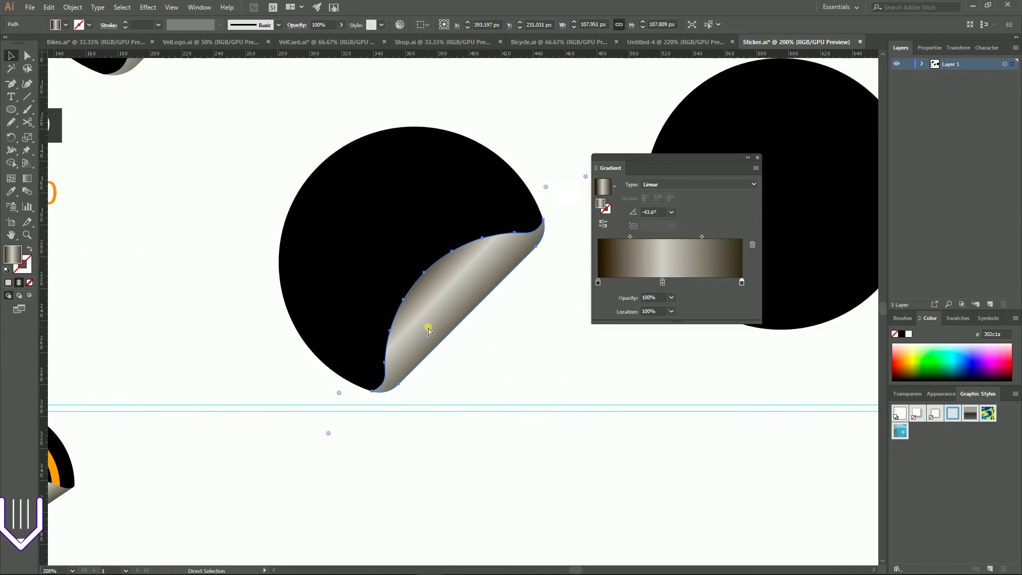
{"action": "key", "text": "q"}
{"action": "key", "text": "v"}
{"action": "key", "text": "a"}
{"action": "key", "text": "ctrl+1"}
{"action": "key", "text": "v"}
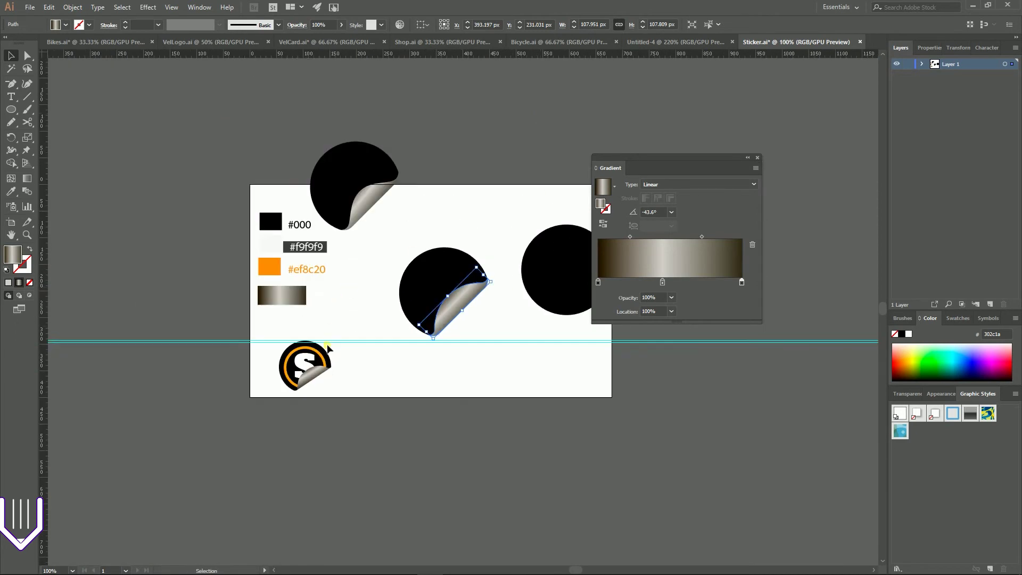
Step: Offset the path of the separate full black circle by -7 px with miter joins
{"action": "left_click", "coordinate": [310, 357]}
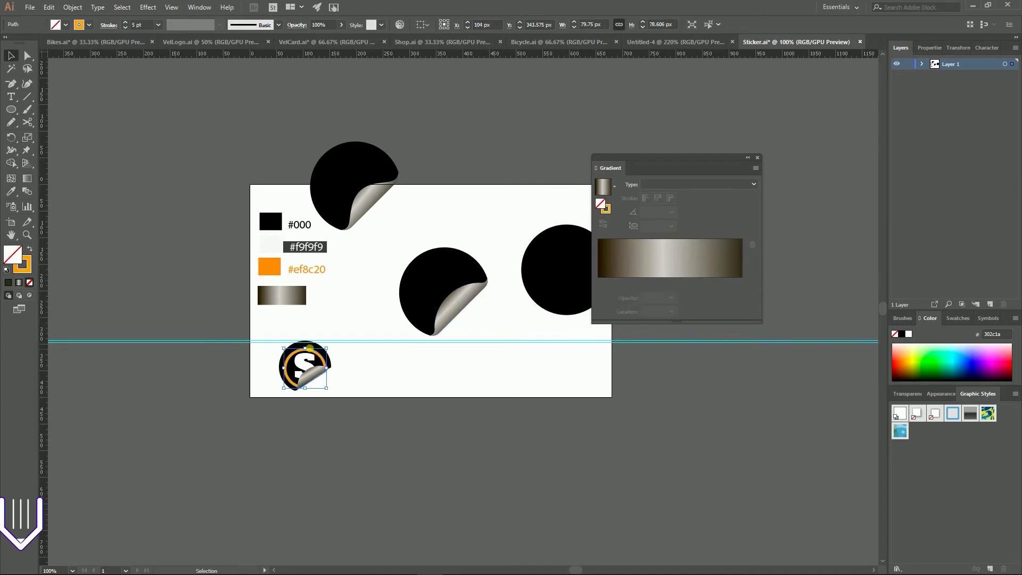
{"action": "left_click_drag", "start_coordinate": [573, 342], "coordinate": [390, 369]}
{"action": "left_click", "coordinate": [356, 266]}
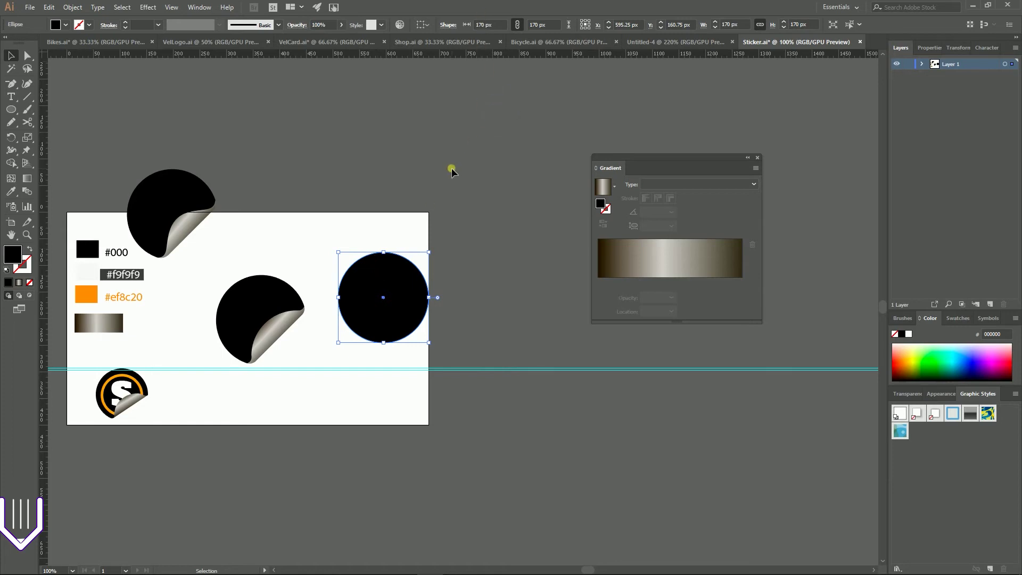
{"action": "left_click", "coordinate": [72, 7]}
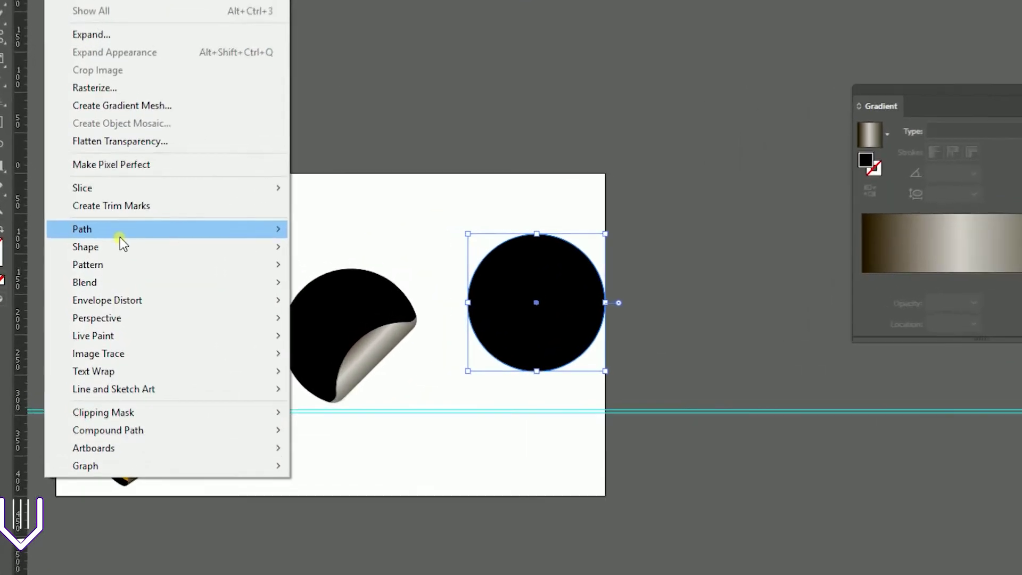
{"action": "mouse_move", "coordinate": [111, 241]}
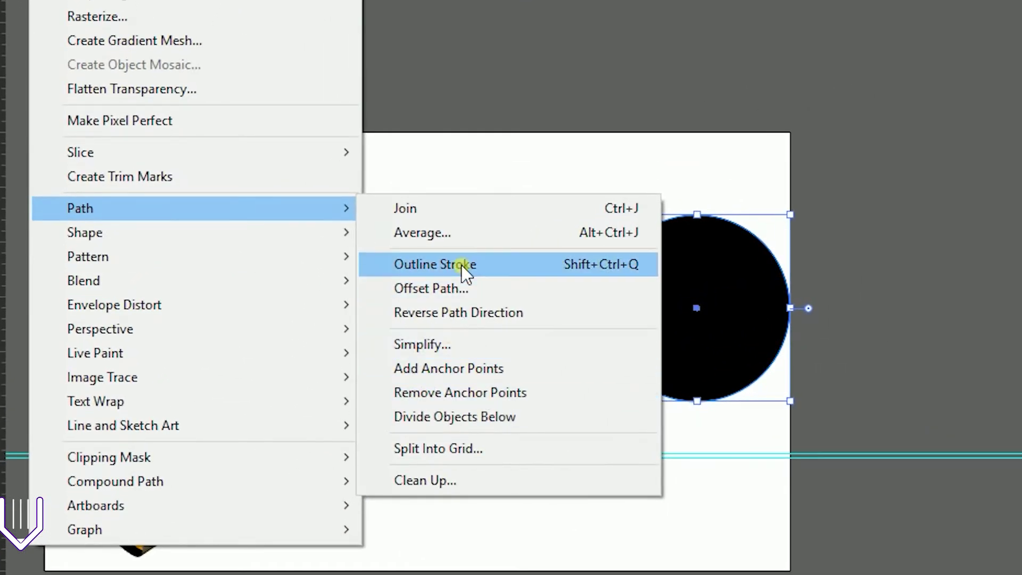
{"action": "left_click", "coordinate": [450, 283]}
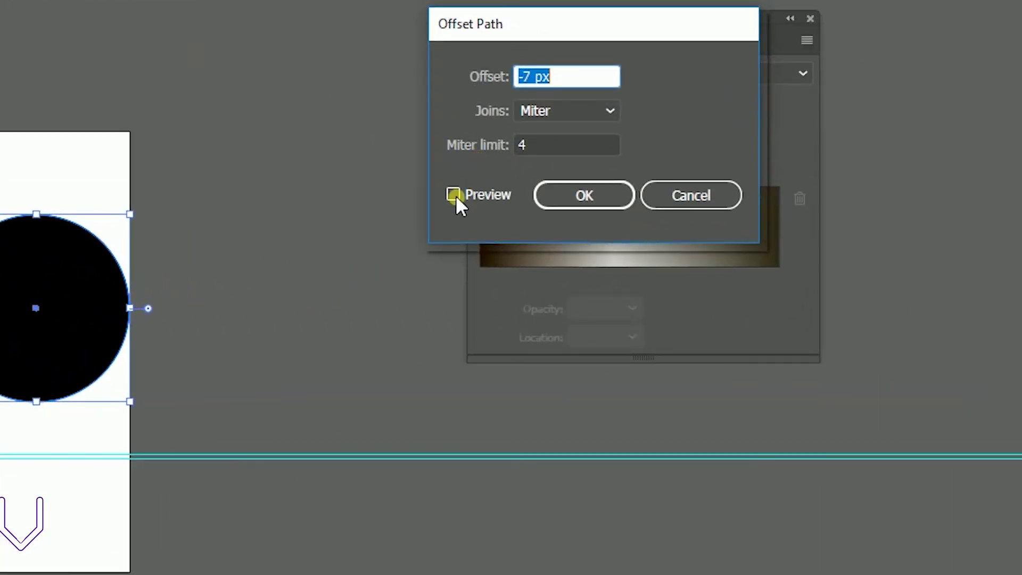
{"action": "left_click", "coordinate": [610, 196]}
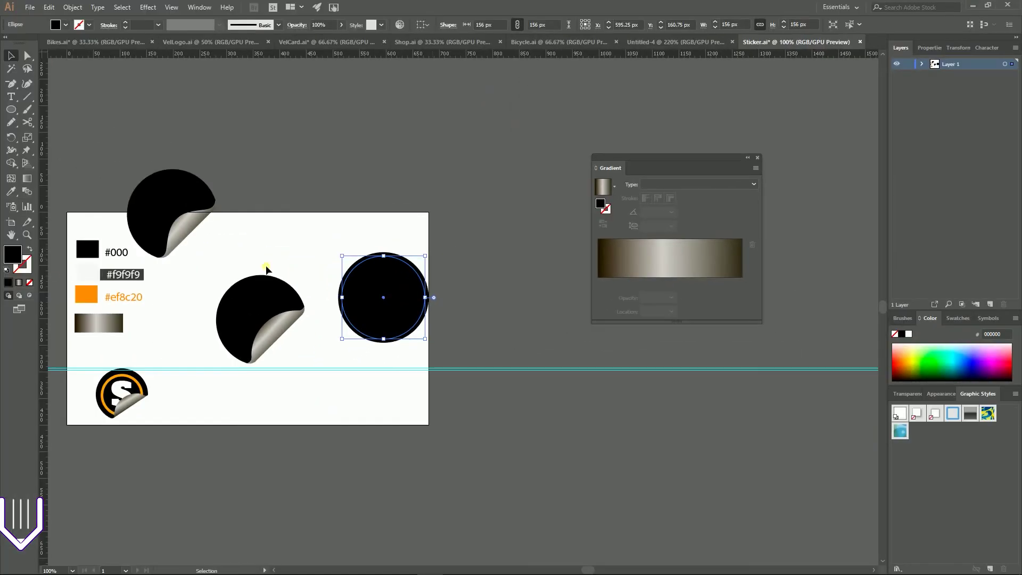
Step: Apply the orange #ef8c20 sample to the inner circle and swap it from fill to stroke
{"action": "key", "text": "i"}
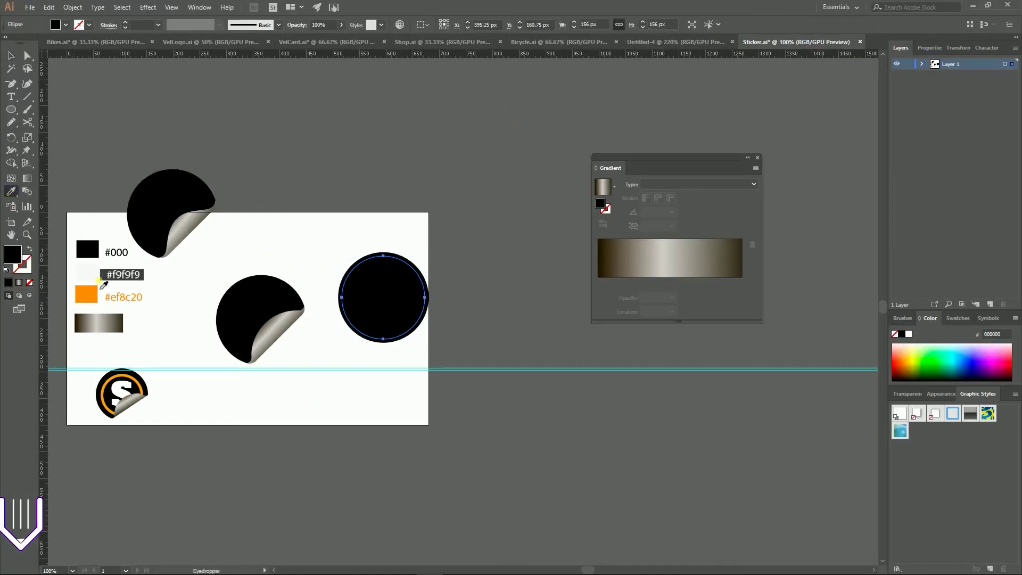
{"action": "left_click", "coordinate": [88, 303]}
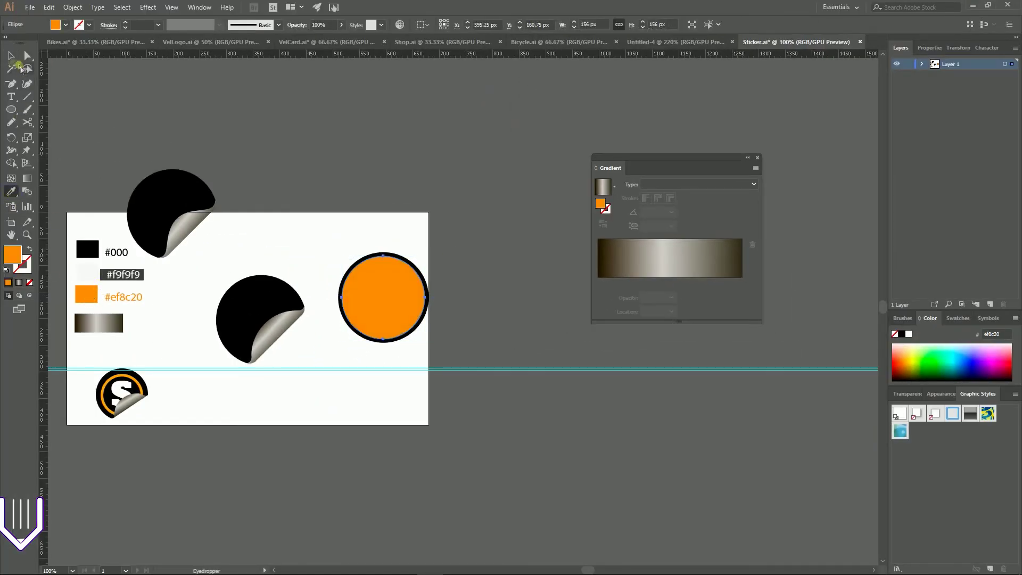
{"action": "left_click", "coordinate": [9, 56]}
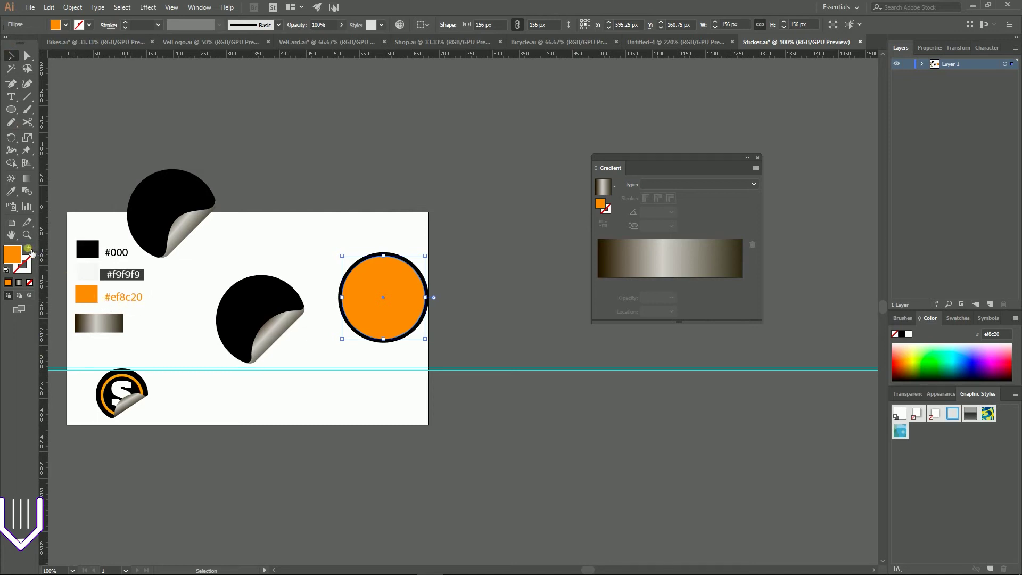
{"action": "left_click", "coordinate": [29, 250]}
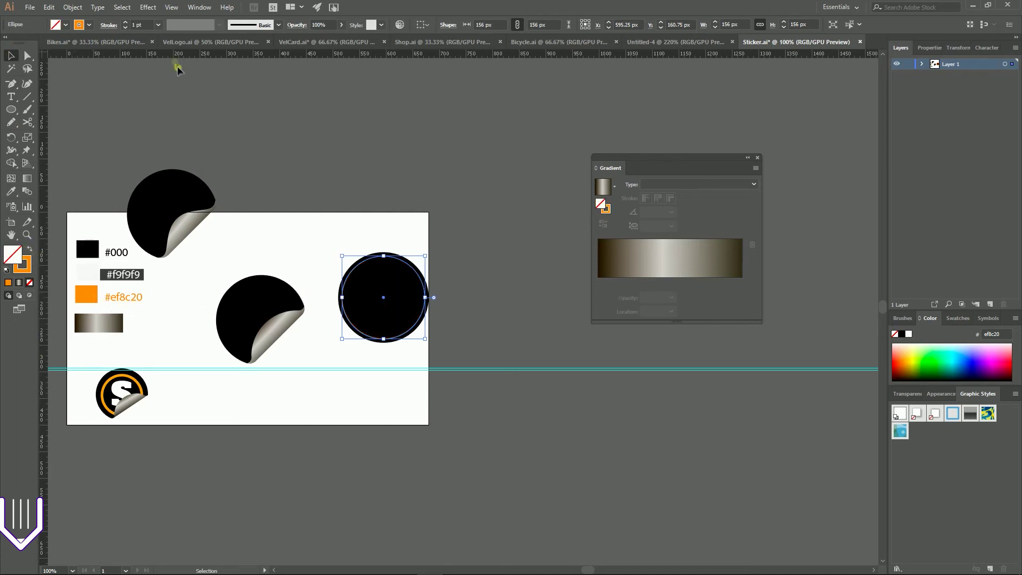
Step: Set the inner circle's orange stroke weight to 7 pt and align the stroke to the inside
{"action": "left_click", "coordinate": [126, 23]}
{"action": "left_click", "coordinate": [127, 23]}
{"action": "left_click", "coordinate": [127, 23]}
{"action": "left_click", "coordinate": [126, 23]}
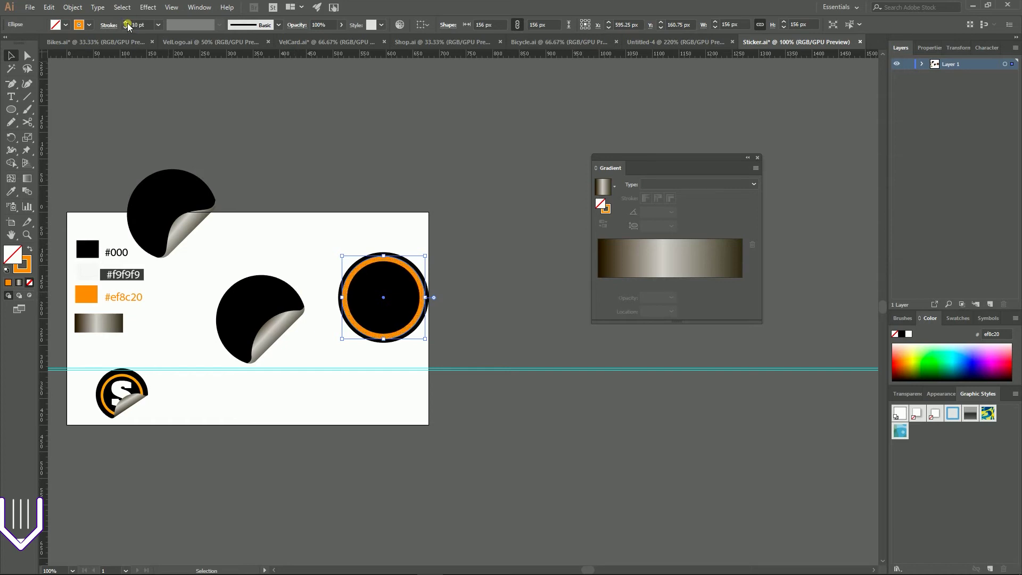
{"action": "left_click", "coordinate": [126, 28]}
{"action": "left_click", "coordinate": [126, 28]}
{"action": "left_click", "coordinate": [126, 27]}
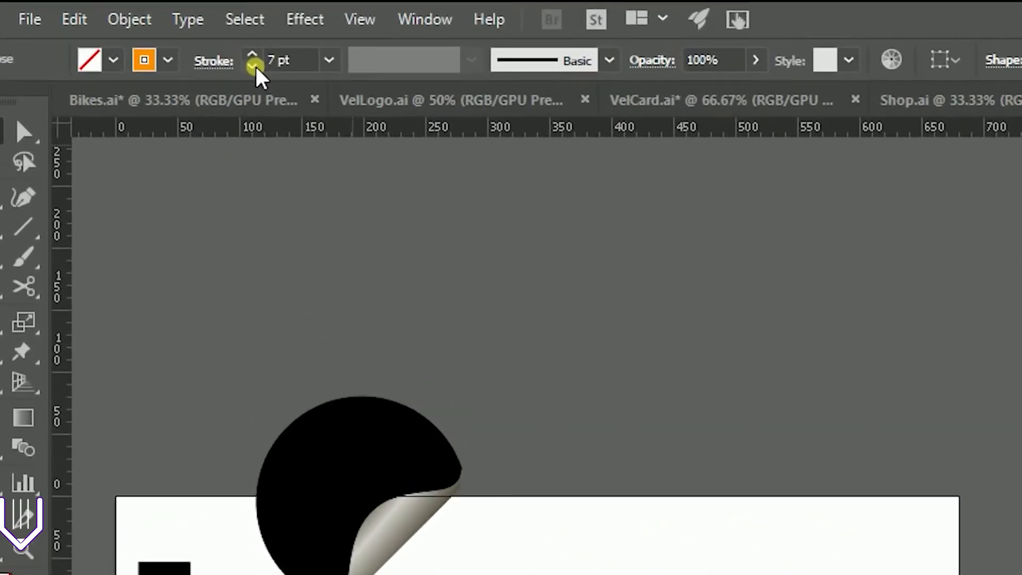
{"action": "left_click", "coordinate": [208, 62]}
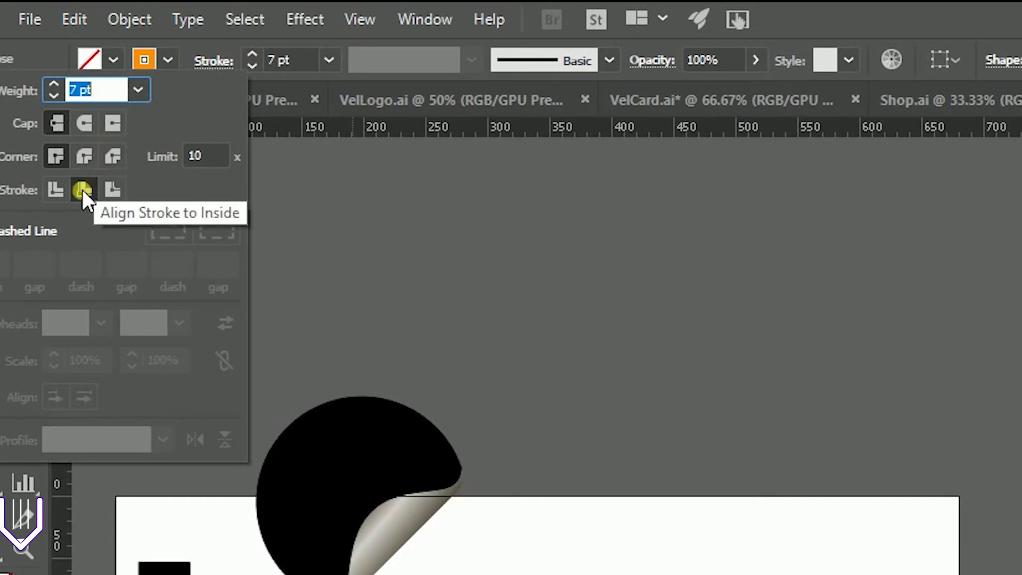
{"action": "key", "text": "super+plus"}
{"action": "key", "text": "super+Escape"}
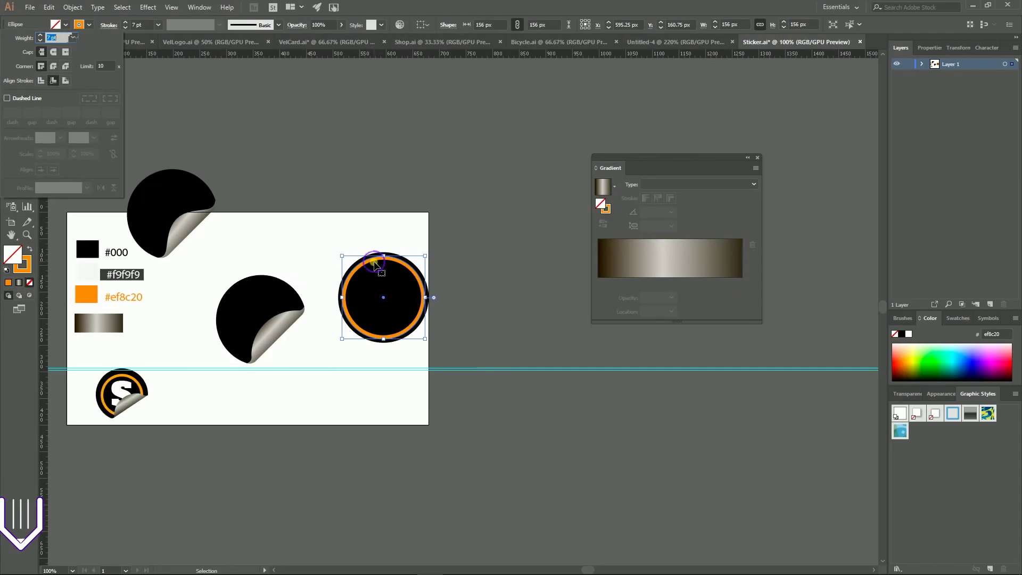
{"action": "left_click", "coordinate": [656, 472]}
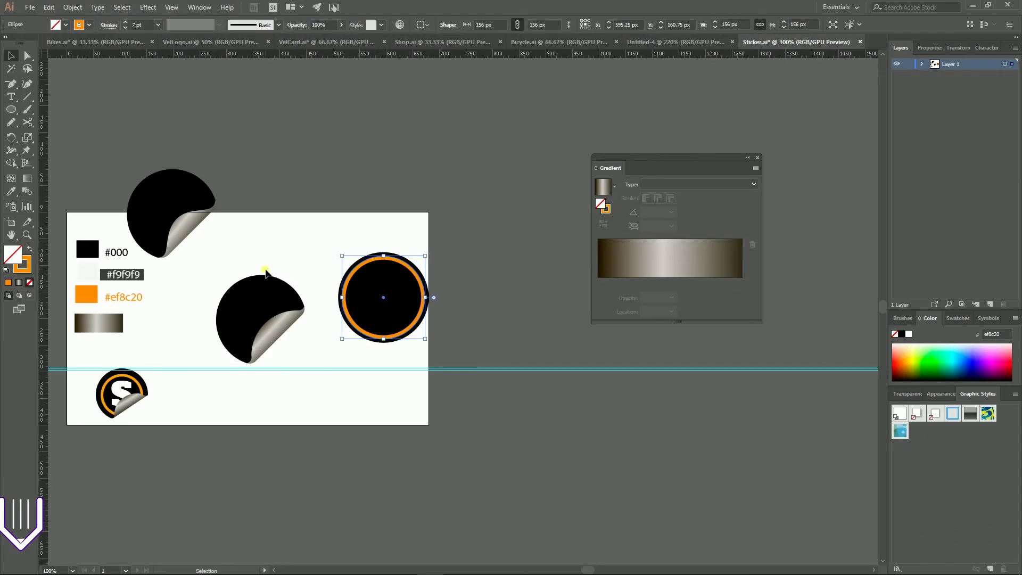
Step: Select the full black circle together with its orange ring and turn on Smart Guides
{"action": "left_click_drag", "start_coordinate": [360, 271], "coordinate": [261, 290]}
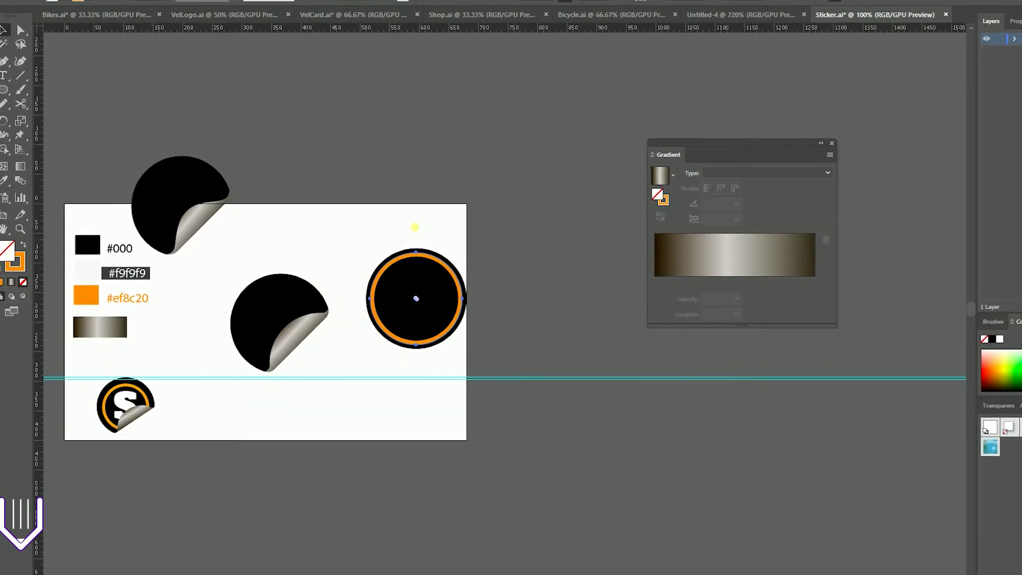
{"action": "left_click_drag", "start_coordinate": [415, 227], "coordinate": [392, 320]}
{"action": "left_click_drag", "start_coordinate": [420, 279], "coordinate": [367, 222]}
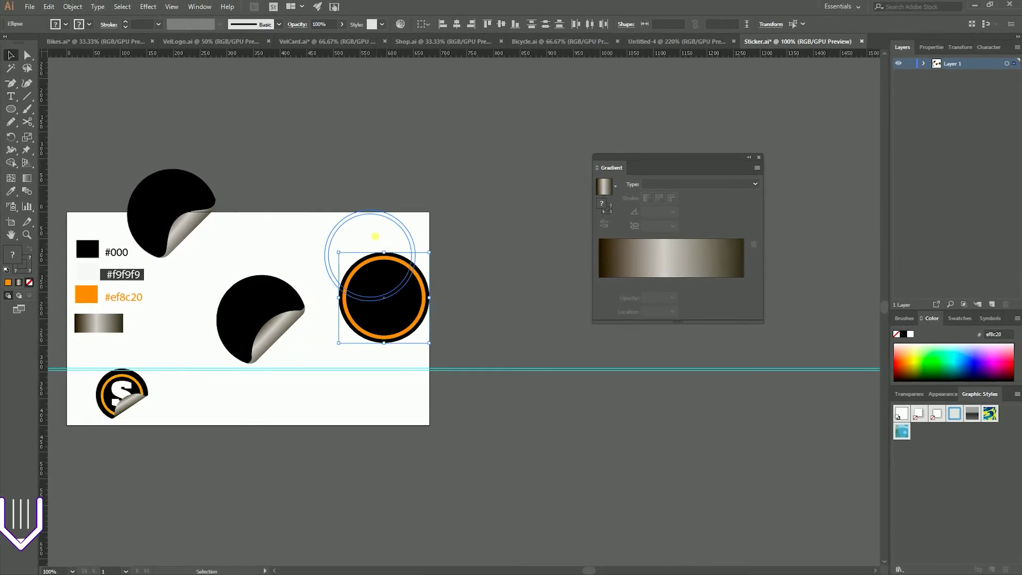
{"action": "key", "text": "ctrl+z"}
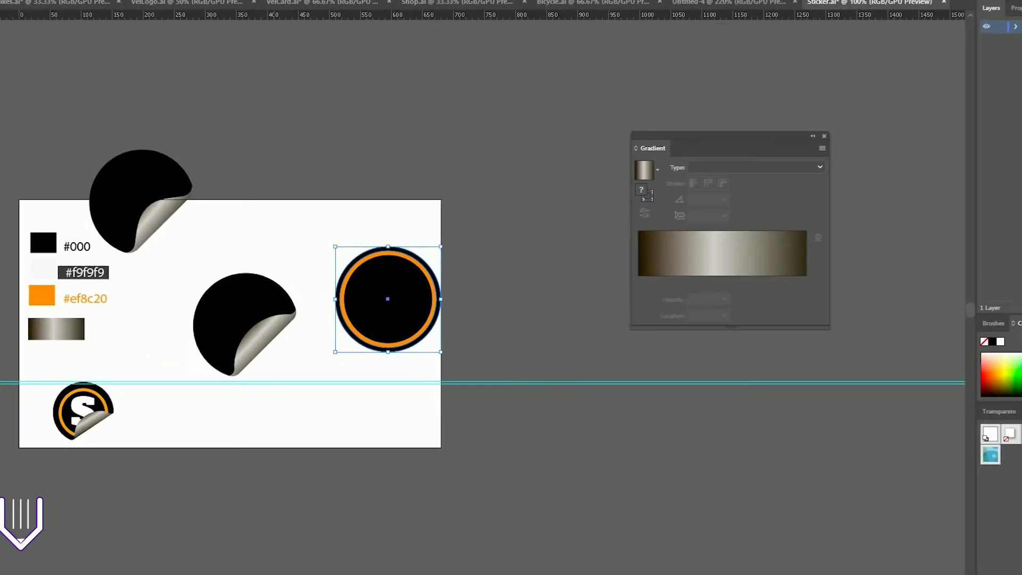
{"action": "left_click", "coordinate": [148, 7]}
{"action": "mouse_move", "coordinate": [171, 6]}
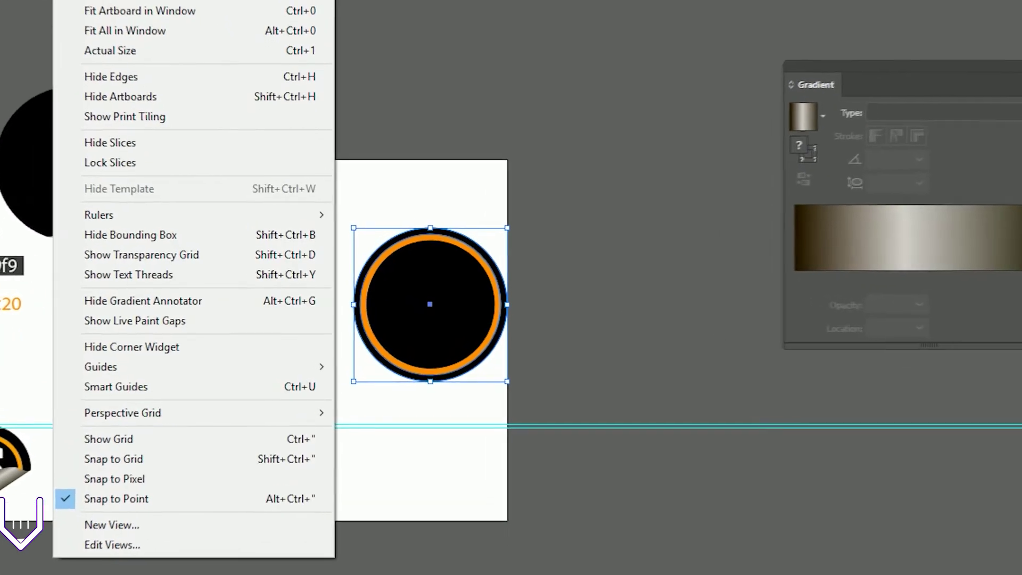
{"action": "left_click", "coordinate": [133, 387]}
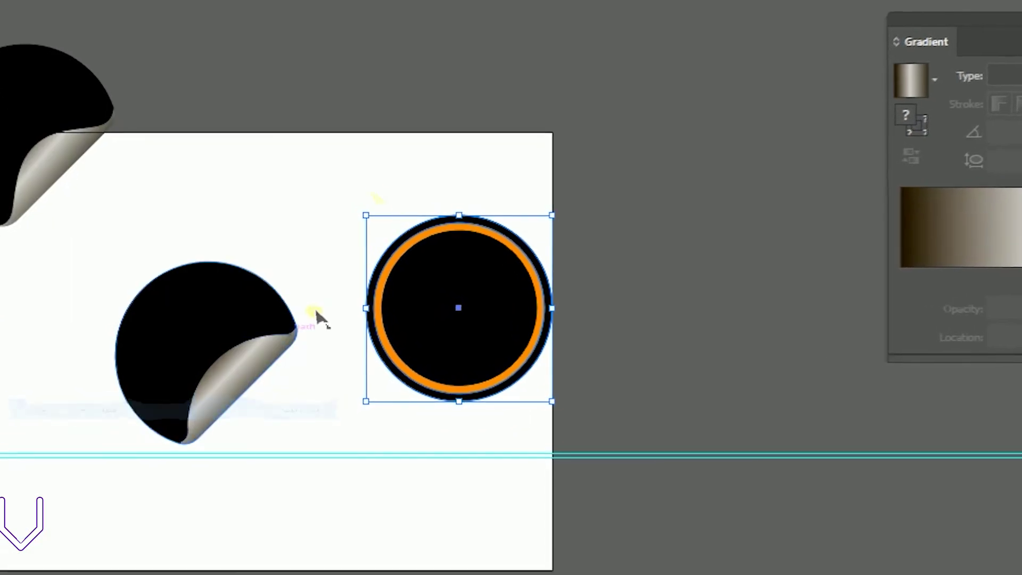
Step: Move the circle and ring onto the curled sticker in alignment, and delete the full black circle
{"action": "left_click_drag", "start_coordinate": [465, 272], "coordinate": [253, 307]}
{"action": "left_click", "coordinate": [298, 367]}
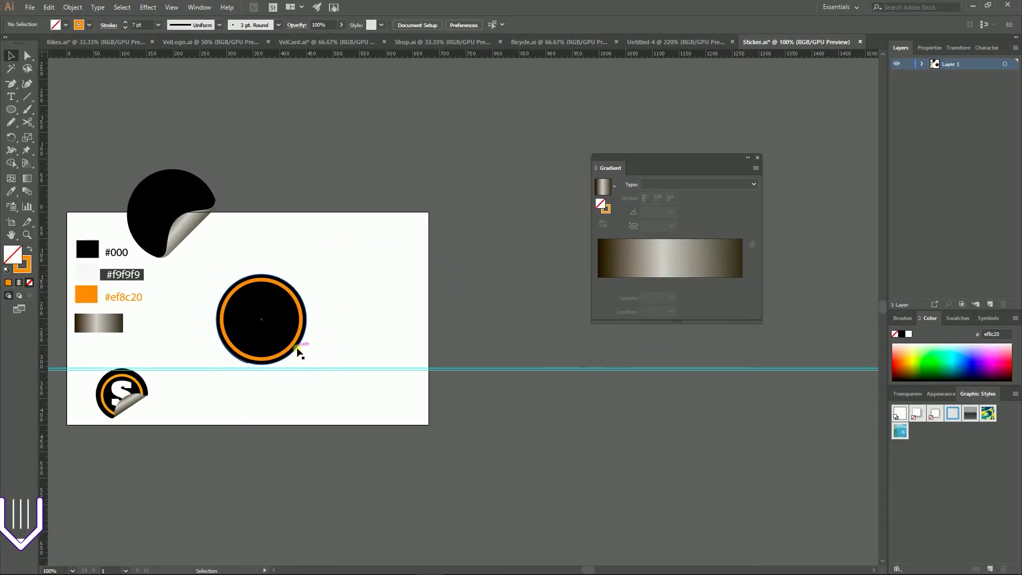
{"action": "left_click_drag", "start_coordinate": [298, 351], "coordinate": [420, 238]}
{"action": "key", "text": "Delete"}
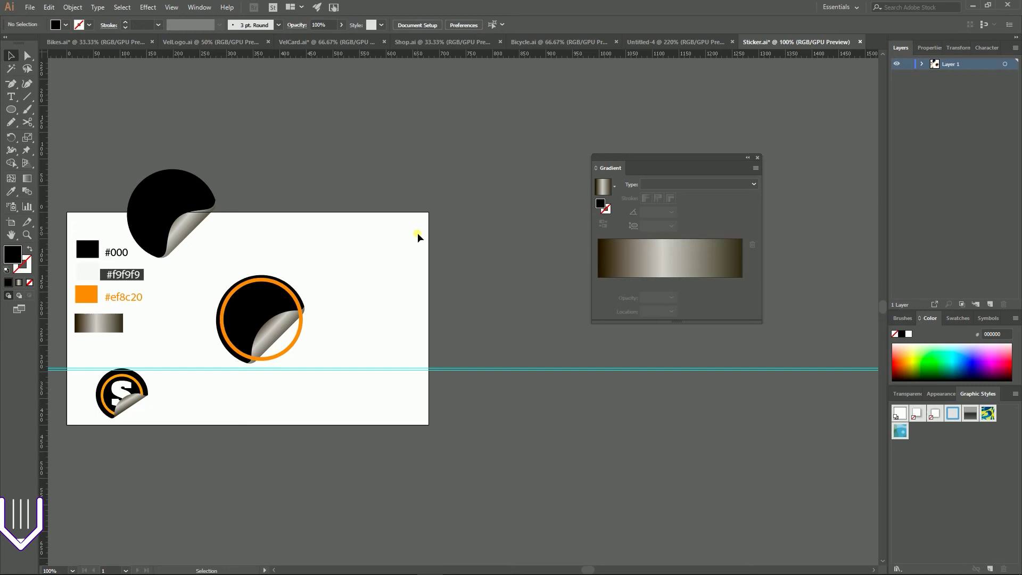
Step: Try moving the curled sticker's black shape away from the orange ring, and undo the move
{"action": "key", "text": "ctrl+plus"}
{"action": "key", "text": "ctrl+plus"}
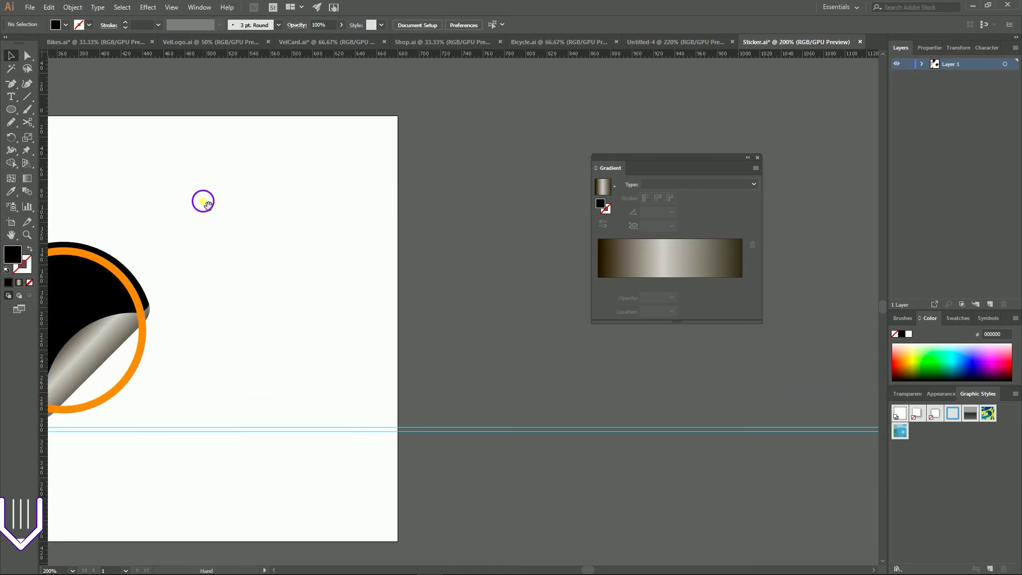
{"action": "left_click_drag", "start_coordinate": [208, 203], "coordinate": [541, 178]}
{"action": "left_click", "coordinate": [377, 276]}
{"action": "key", "text": "a"}
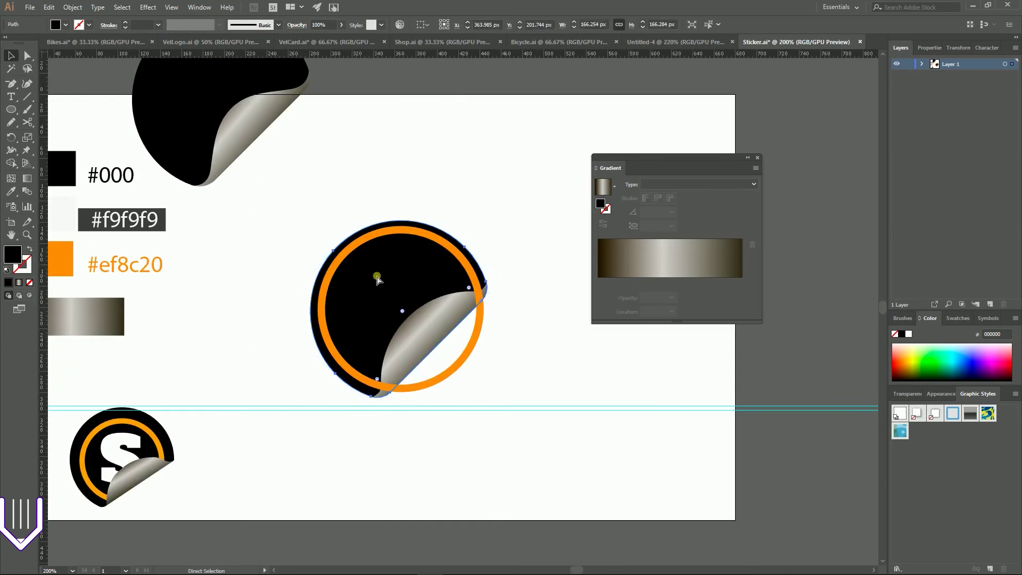
{"action": "key", "text": "v"}
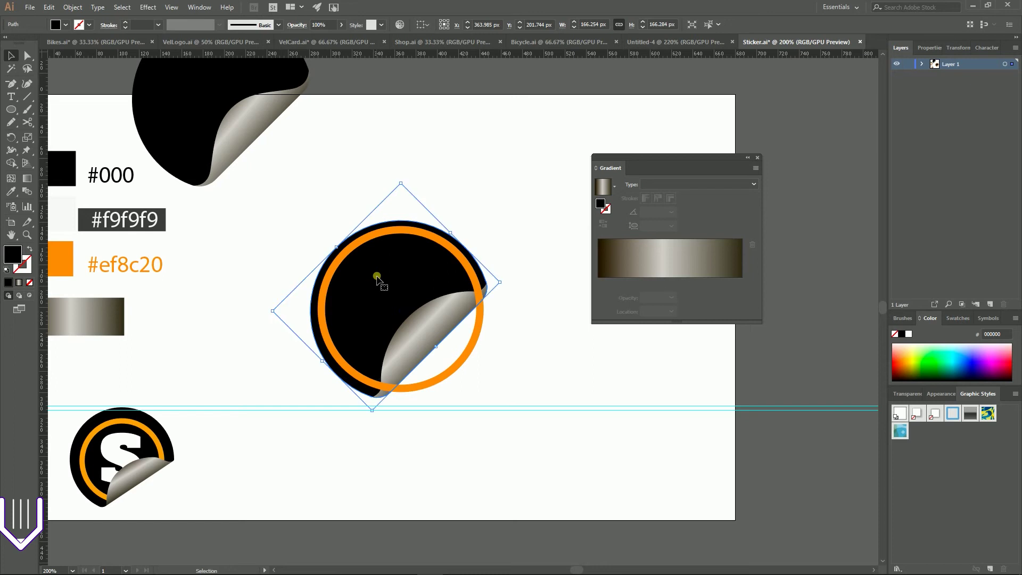
{"action": "left_click_drag", "start_coordinate": [377, 277], "coordinate": [326, 131]}
{"action": "key", "text": "a"}
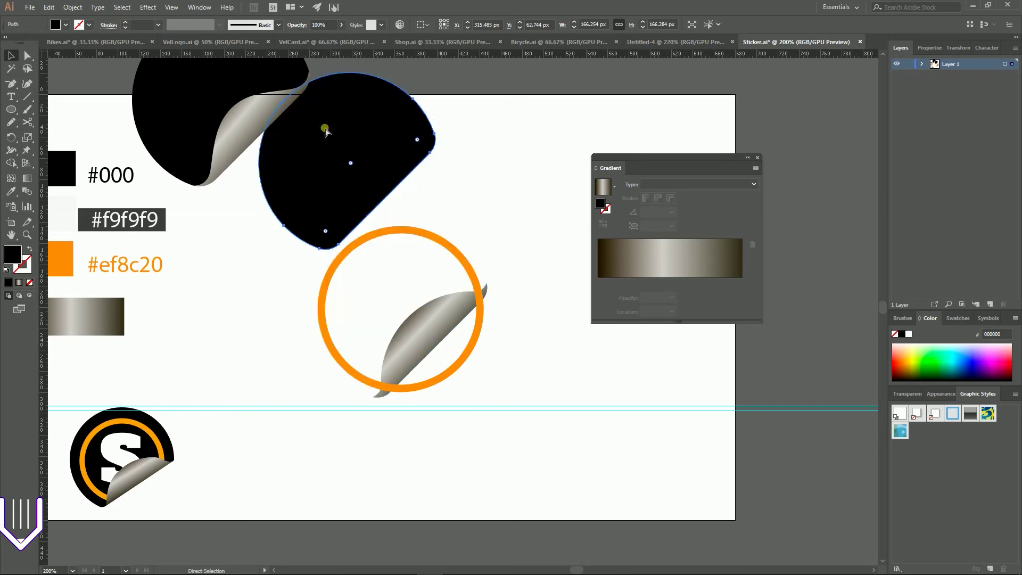
{"action": "key", "text": "ctrl+z"}
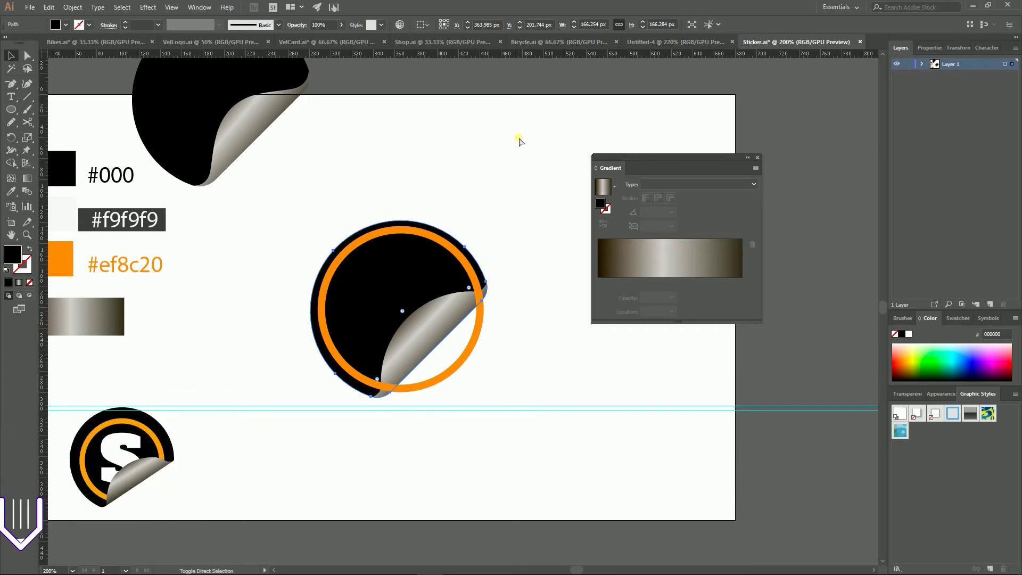
Step: Bring a copy of the sticker's black shape to the front and make it a clipping mask for the orange ring
{"action": "key", "text": "ctrl+shift+bracketright"}
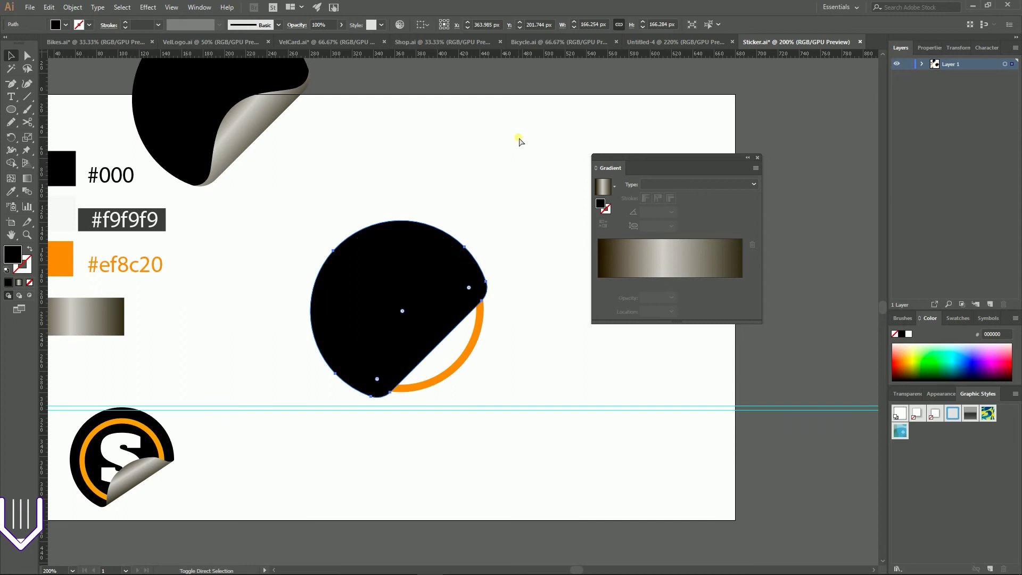
{"action": "key", "text": "v"}
{"action": "left_click", "coordinate": [468, 365], "text": "shift"}
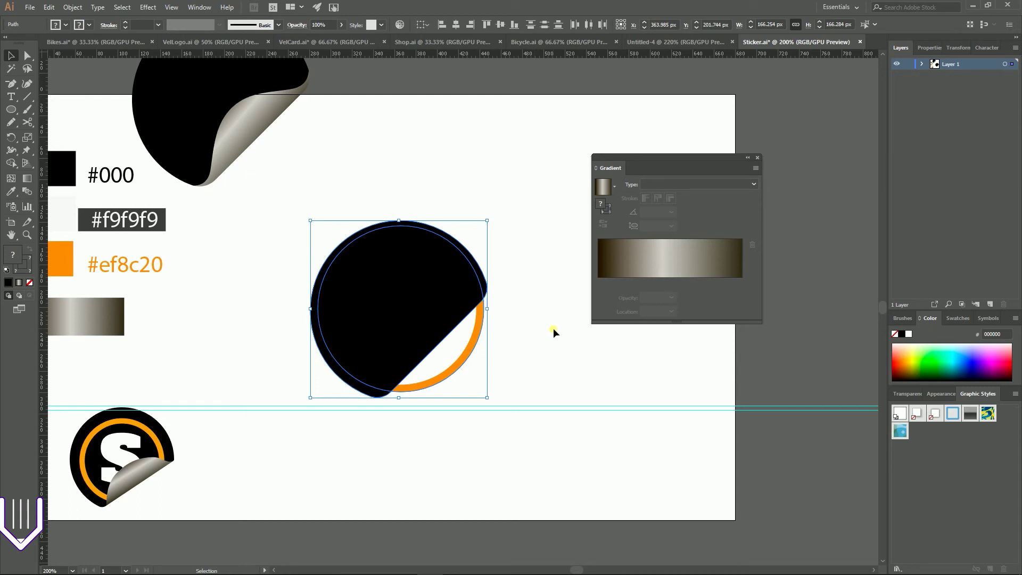
{"action": "right_click", "coordinate": [418, 263]}
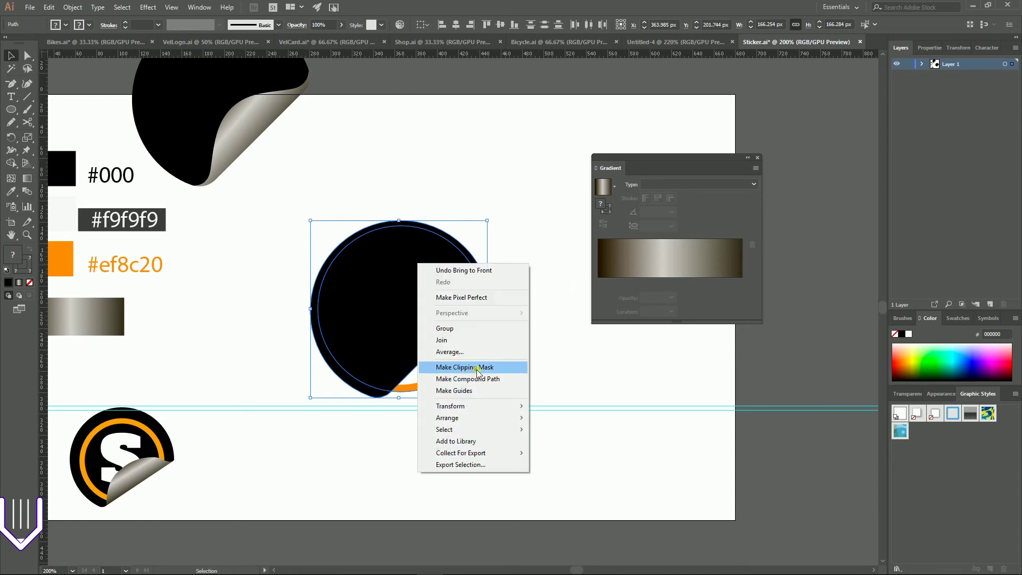
{"action": "left_click", "coordinate": [478, 367]}
{"action": "left_click", "coordinate": [522, 338]}
Step: Bring the metallic curled segment to the front so it covers the orange ring
{"action": "left_click", "coordinate": [443, 310]}
{"action": "key", "text": "ctrl+shift+bracketright"}
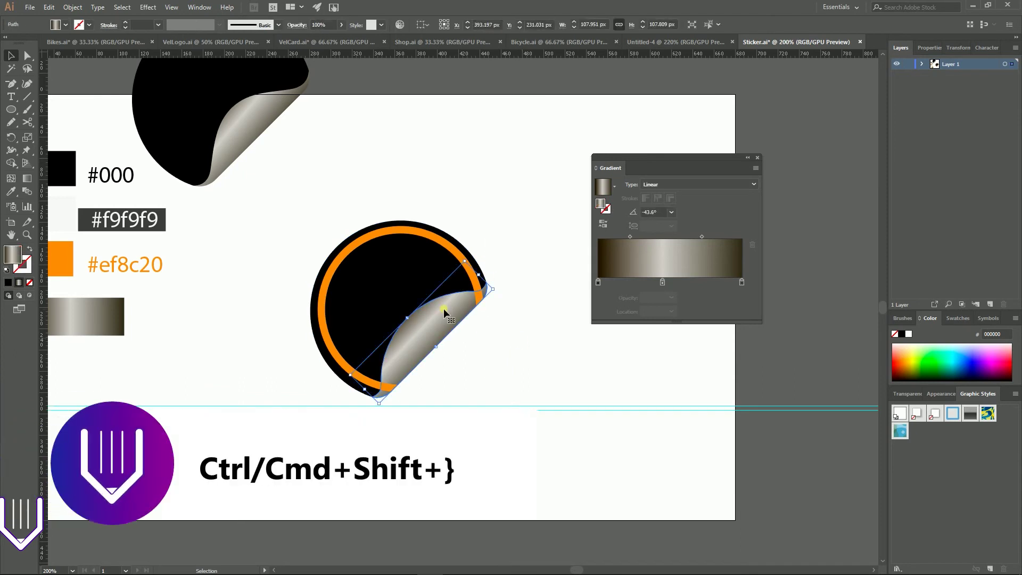
{"action": "key", "text": "a"}
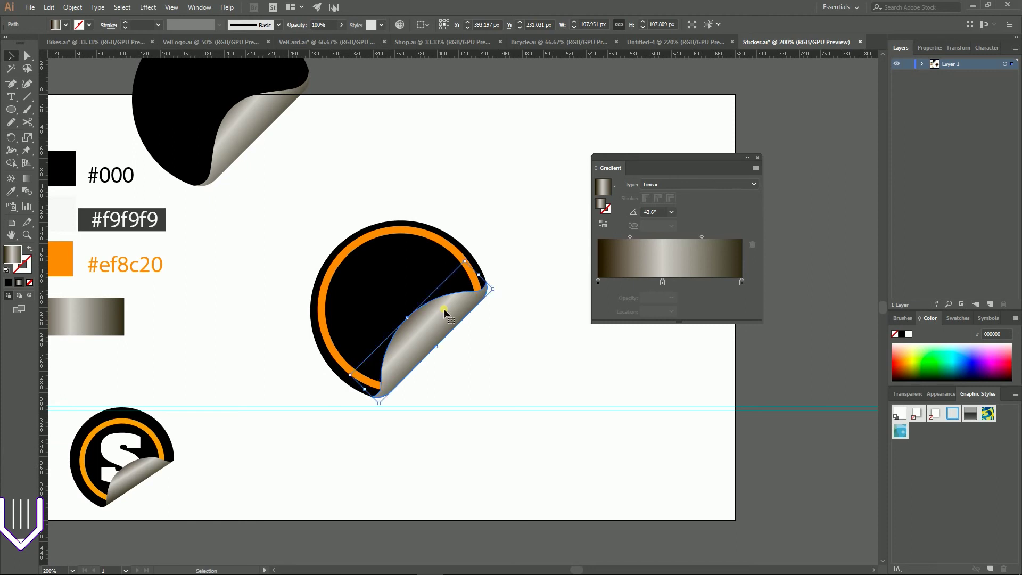
{"action": "left_click", "coordinate": [417, 185]}
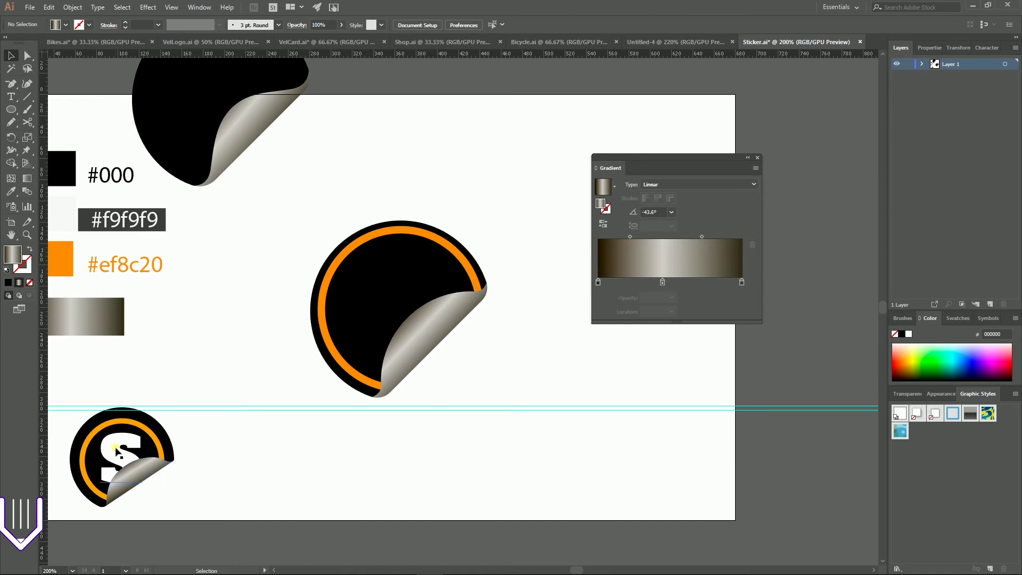
Step: Copy the letter S from the reference sticker onto the large sticker and enlarge it to fit inside the orange ring
{"action": "left_click_drag", "start_coordinate": [116, 452], "coordinate": [397, 296]}
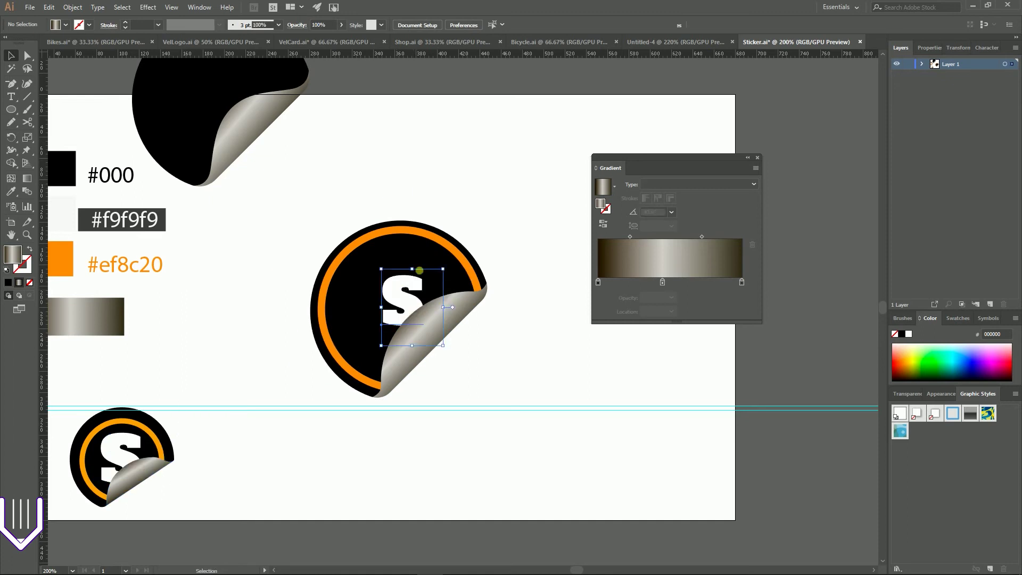
{"action": "left_click_drag", "start_coordinate": [443, 269], "coordinate": [479, 225]}
{"action": "mouse_move", "coordinate": [379, 278]}
{"action": "left_mouse_down"}
{"action": "mouse_move", "coordinate": [422, 292]}
{"action": "mouse_move", "coordinate": [391, 291]}
{"action": "left_mouse_up"}
{"action": "left_click_drag", "start_coordinate": [489, 238], "coordinate": [479, 250]}
{"action": "left_click_drag", "start_coordinate": [391, 289], "coordinate": [389, 289]}
{"action": "left_click", "coordinate": [447, 212]}
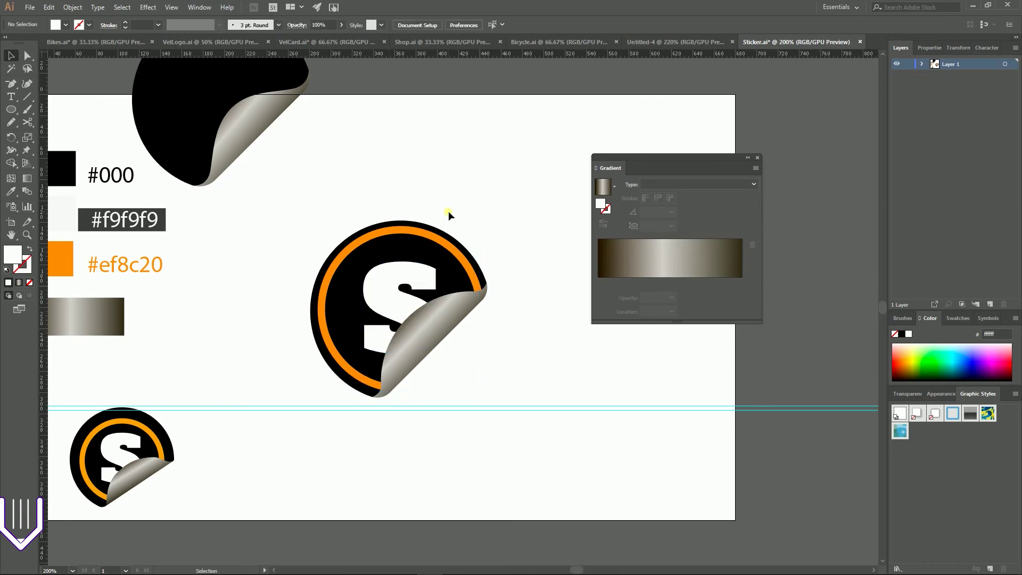
Step: Move the large sticker's letter S about 4 px up and 1.5 px to the left inside the orange ring
{"action": "left_click", "coordinate": [394, 295]}
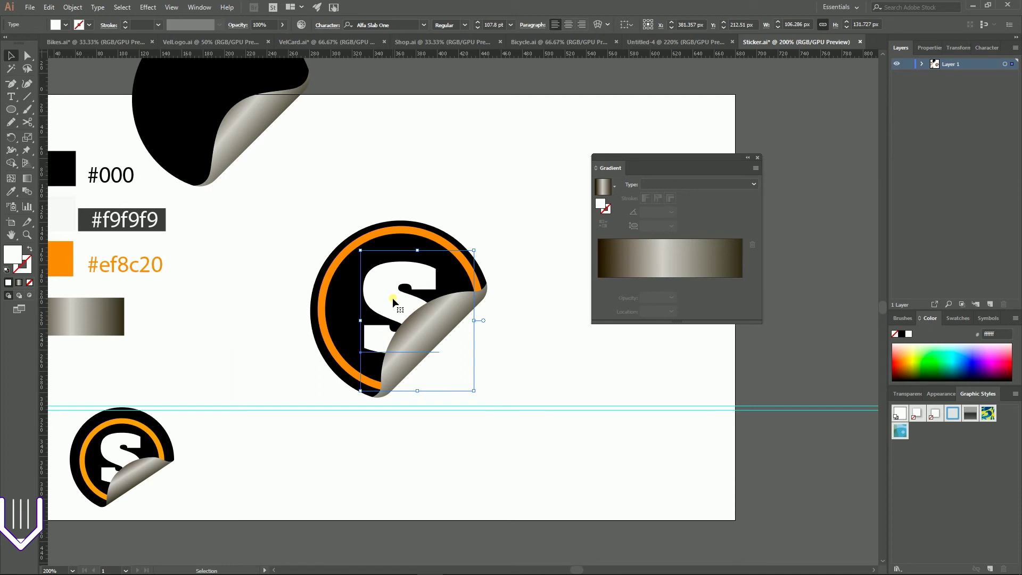
{"action": "left_click_drag", "start_coordinate": [392, 298], "coordinate": [387, 277]}
{"action": "left_click", "coordinate": [269, 318]}
{"action": "left_click", "coordinate": [433, 191]}
{"action": "left_click", "coordinate": [390, 286]}
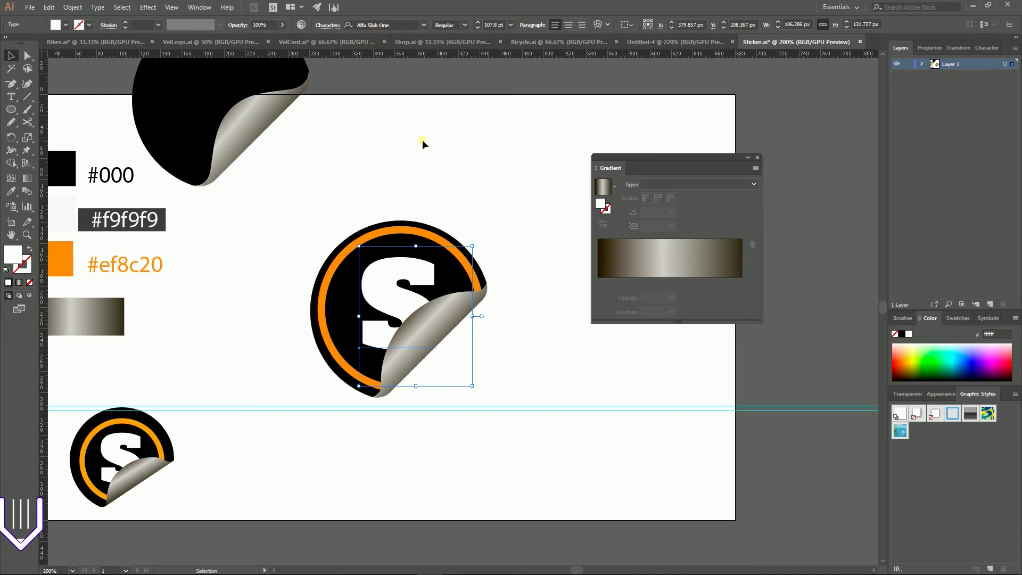
Step: Nudge the letter S about 2.2 px down and 0.2 px to the right within the ring
{"action": "key", "text": "Down"}
{"action": "key", "text": "Down"}
{"action": "key", "text": "Down"}
{"action": "key", "text": "Down"}
{"action": "key", "text": "Right"}
{"action": "key", "text": "Right"}
{"action": "key", "text": "Down"}
{"action": "key", "text": "Down"}
{"action": "key", "text": "Down"}
{"action": "key", "text": "Down"}
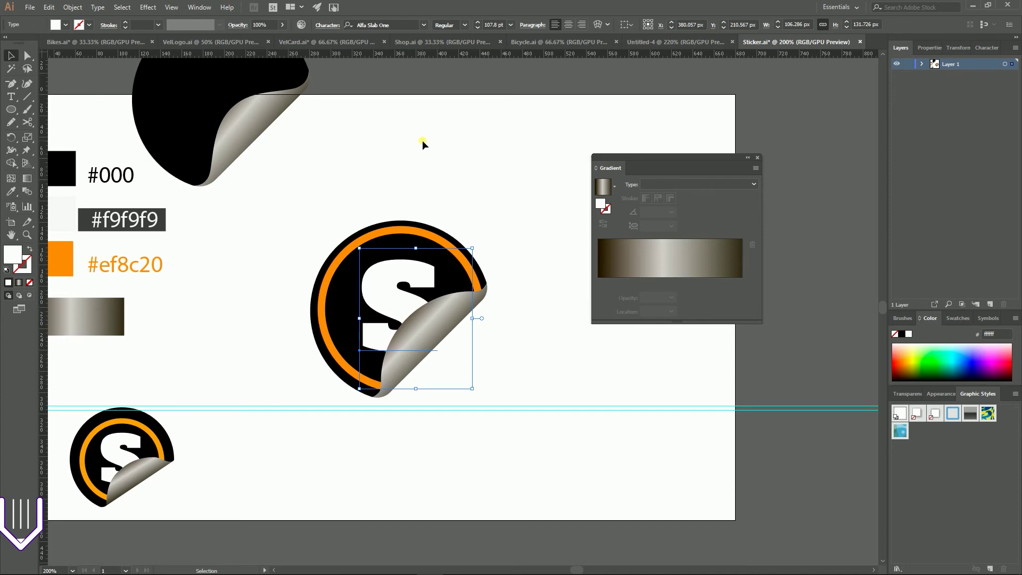
Step: Switch to the Firefox browser and search the web for academica in a new tab
{"action": "key", "text": "super"}
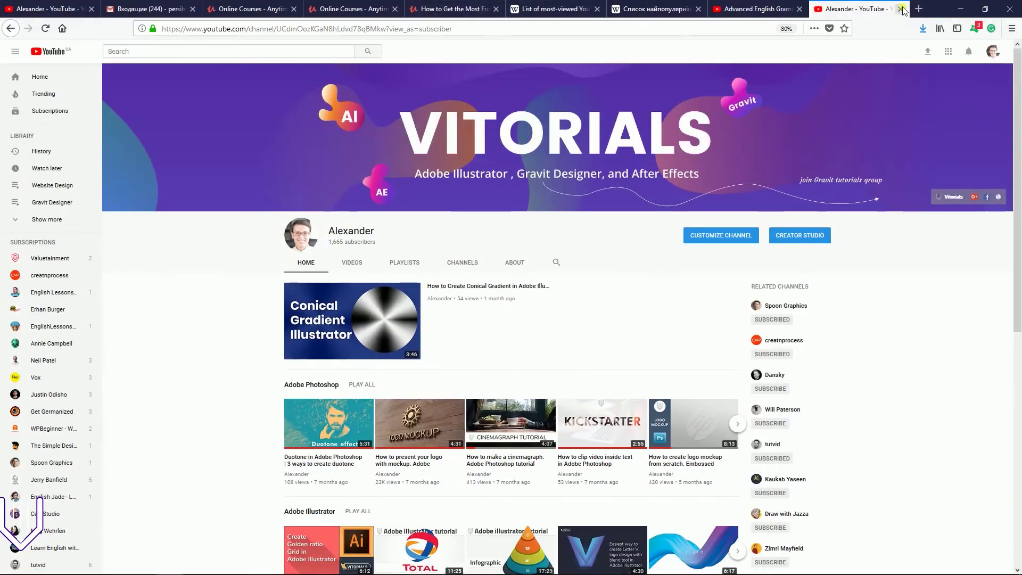
{"action": "left_click", "coordinate": [919, 8]}
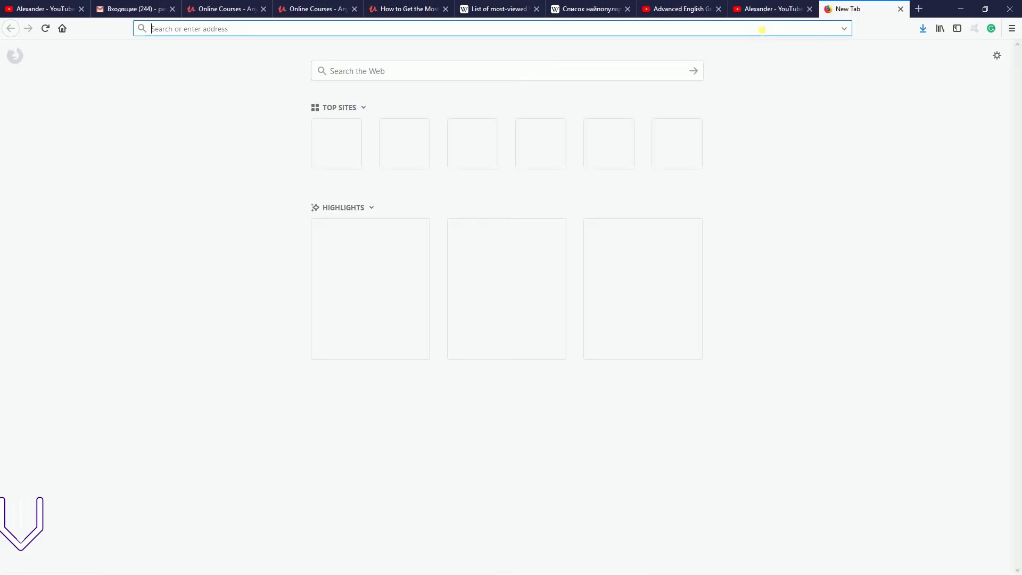
{"action": "type", "text": "aca"}
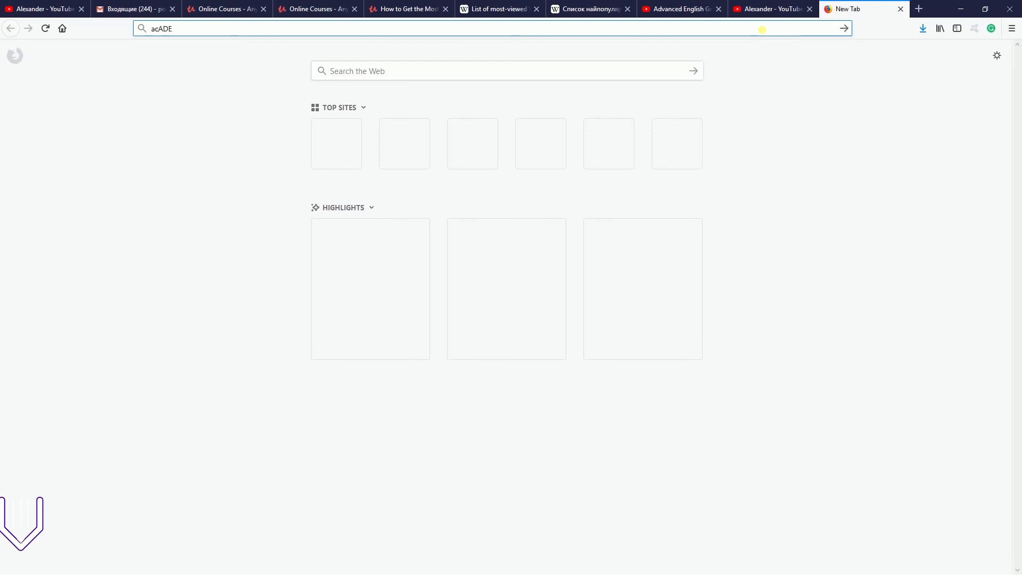
{"action": "type", "text": "A"}
{"action": "key", "text": "Return"}
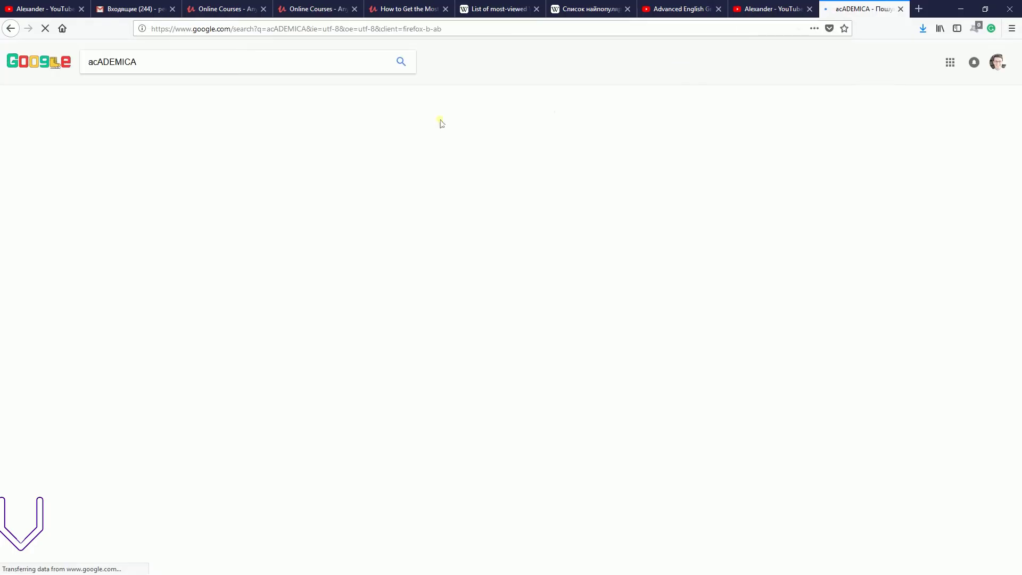
Step: Refine the web search to academica typeface free
{"action": "left_click", "coordinate": [161, 66]}
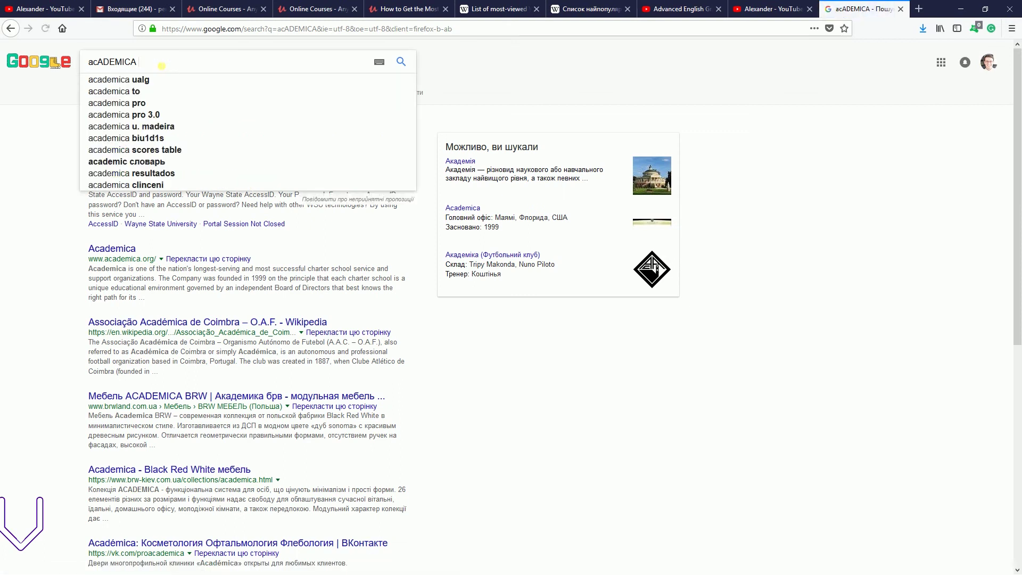
{"action": "type", "text": "TYPE"}
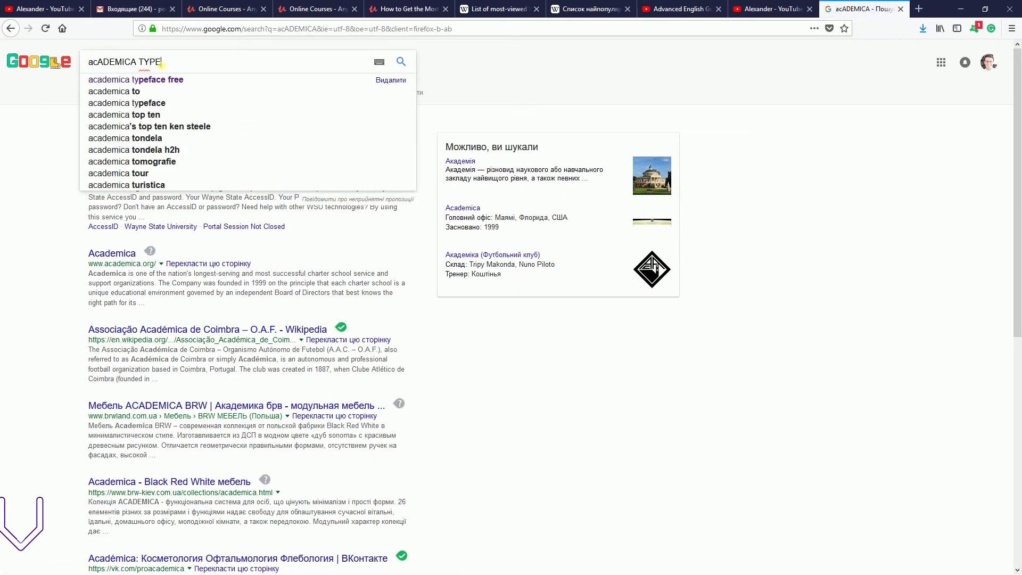
{"action": "key", "text": "Down"}
{"action": "key", "text": "Return"}
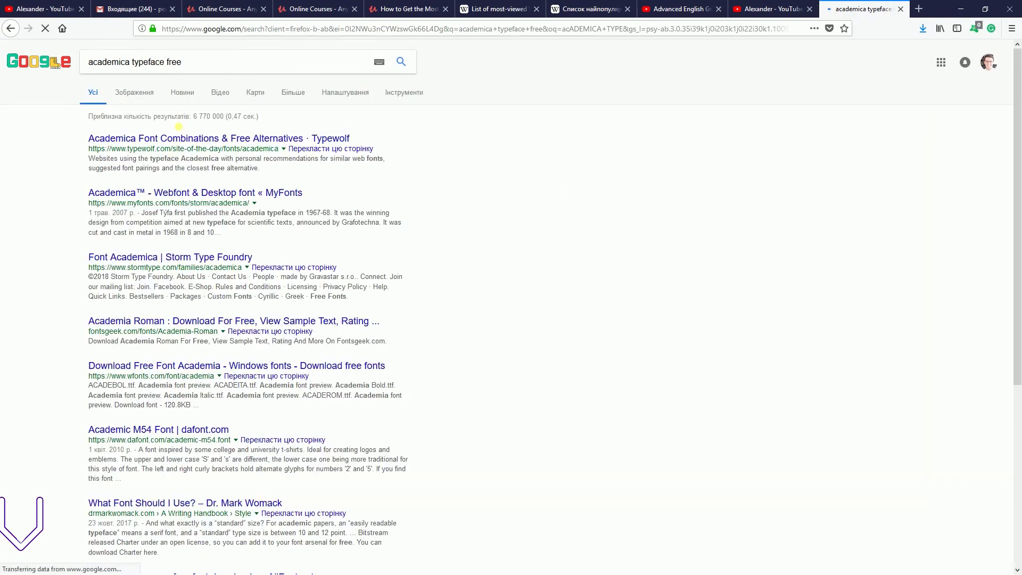
Step: Open the Typewolf result for the Academica font and look through the page
{"action": "left_click", "coordinate": [157, 140]}
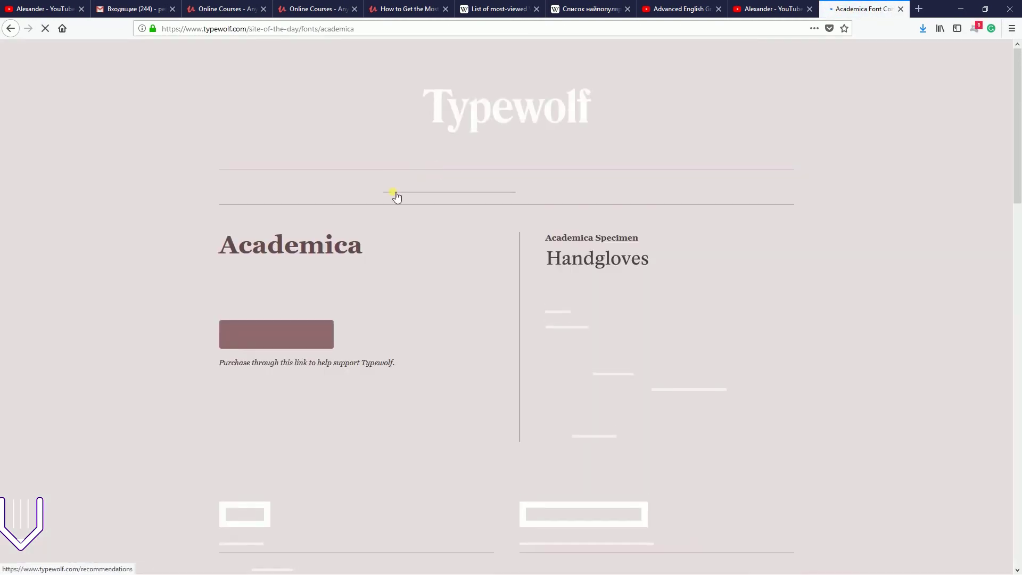
{"action": "scroll", "coordinate": [427, 243], "scroll_direction": "down", "scroll_amount": 8}
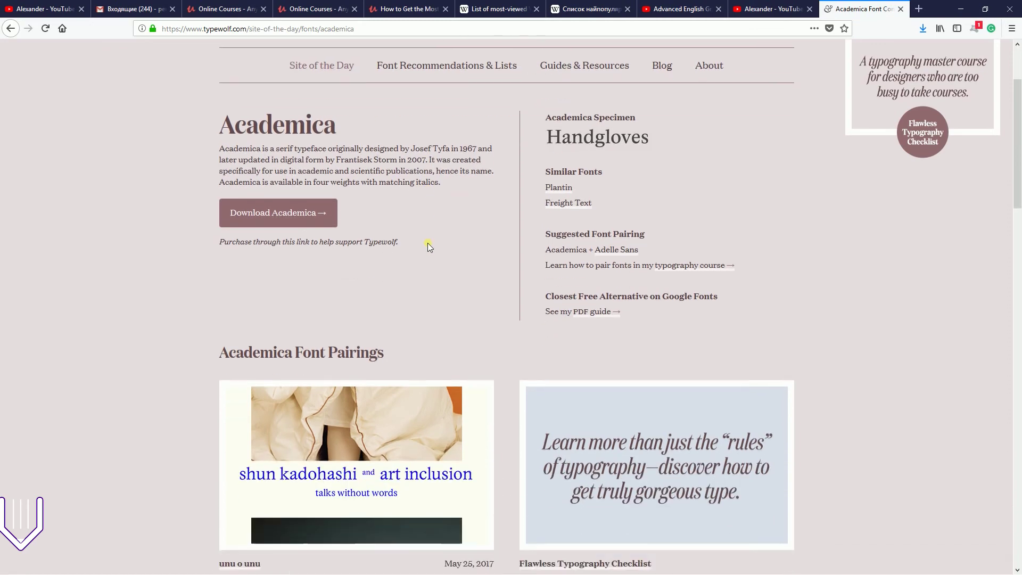
{"action": "scroll", "coordinate": [803, 262], "scroll_direction": "up", "scroll_amount": 8}
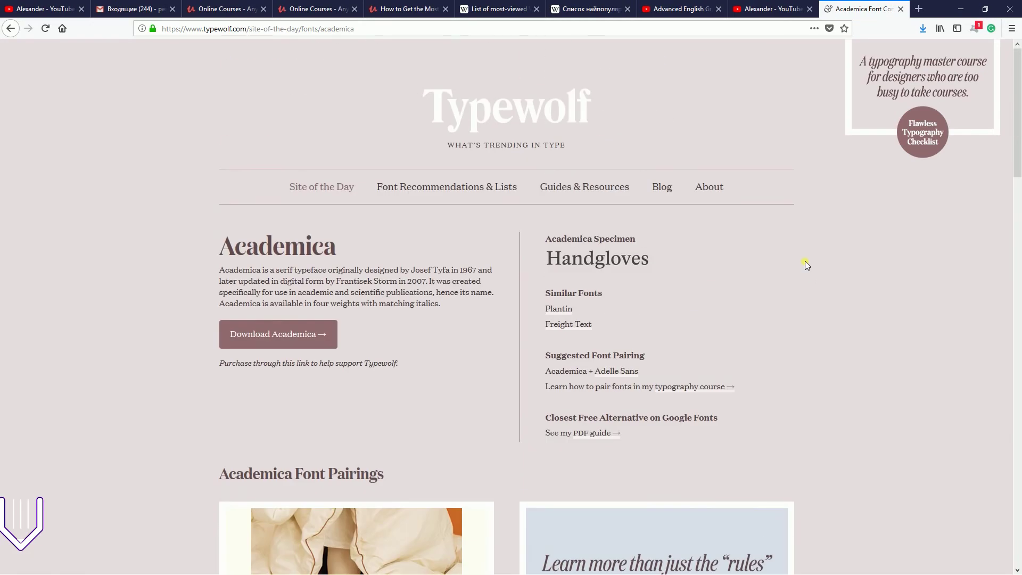
{"action": "scroll", "coordinate": [801, 258], "scroll_direction": "down", "scroll_amount": 20}
{"action": "scroll", "coordinate": [796, 269], "scroll_direction": "up", "scroll_amount": 5}
{"action": "scroll", "coordinate": [798, 261], "scroll_direction": "up", "scroll_amount": 16}
Step: Go back to the search results, view Storm Type Foundry's Academica page, and return to the results
{"action": "left_click", "coordinate": [11, 14]}
{"action": "left_click", "coordinate": [852, 10]}
{"action": "left_click", "coordinate": [10, 28]}
{"action": "left_click", "coordinate": [163, 258]}
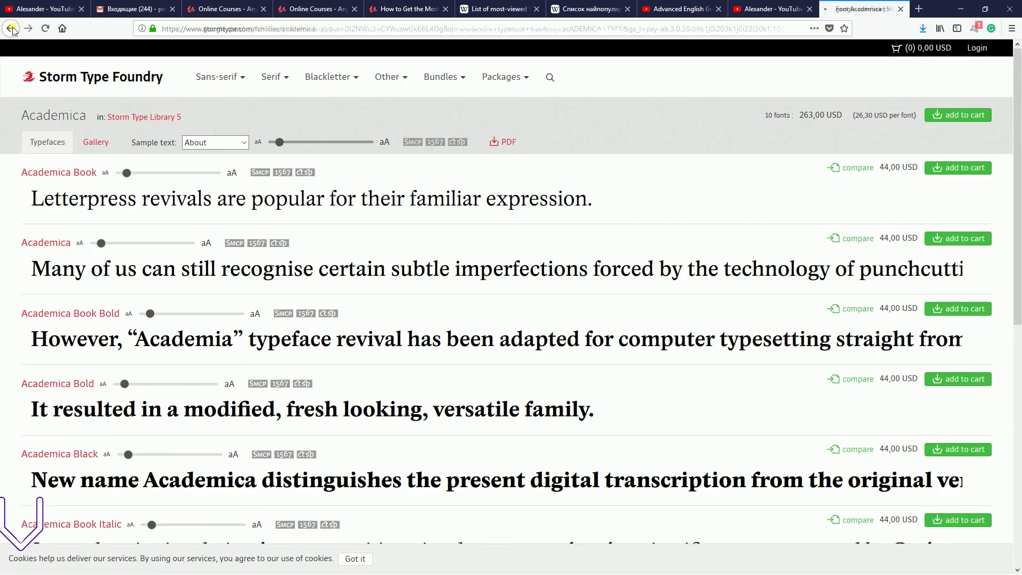
{"action": "left_click", "coordinate": [10, 29]}
Step: Search the web for SLAB SERIF TYPEFACE
{"action": "type", "text": "SLAB"}
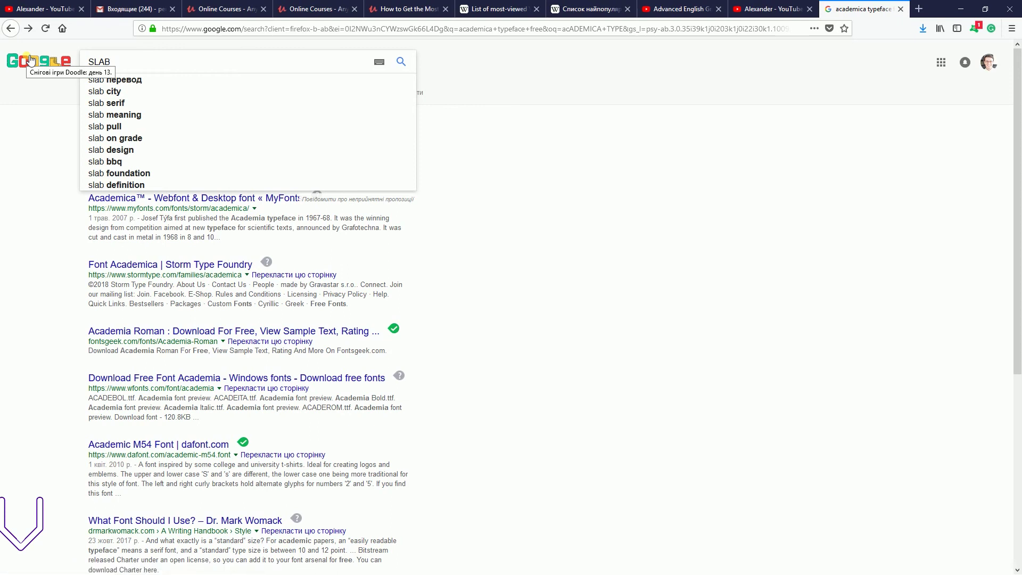
{"action": "type", "text": " SERIF"}
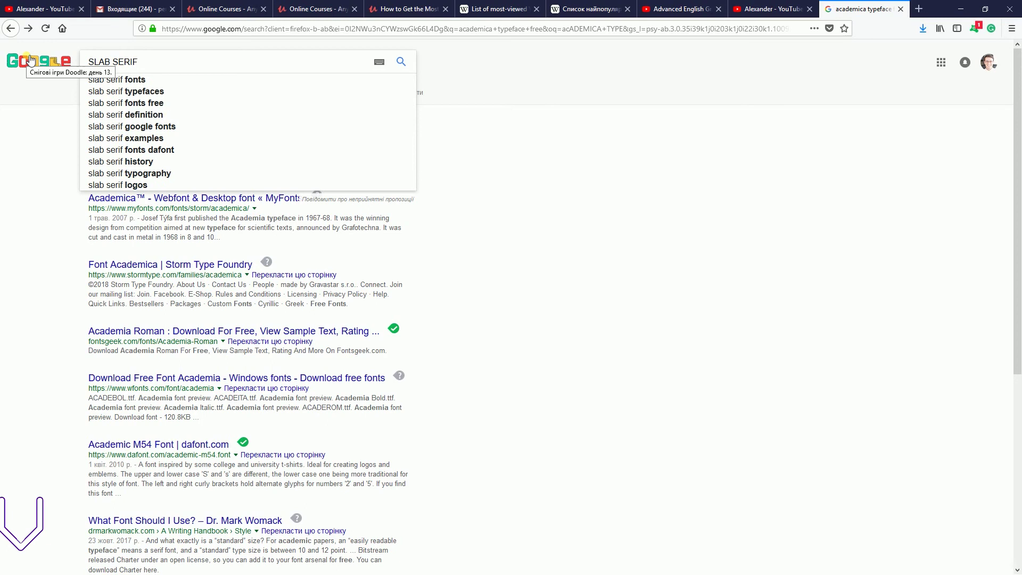
{"action": "type", "text": " TYPEFACE"}
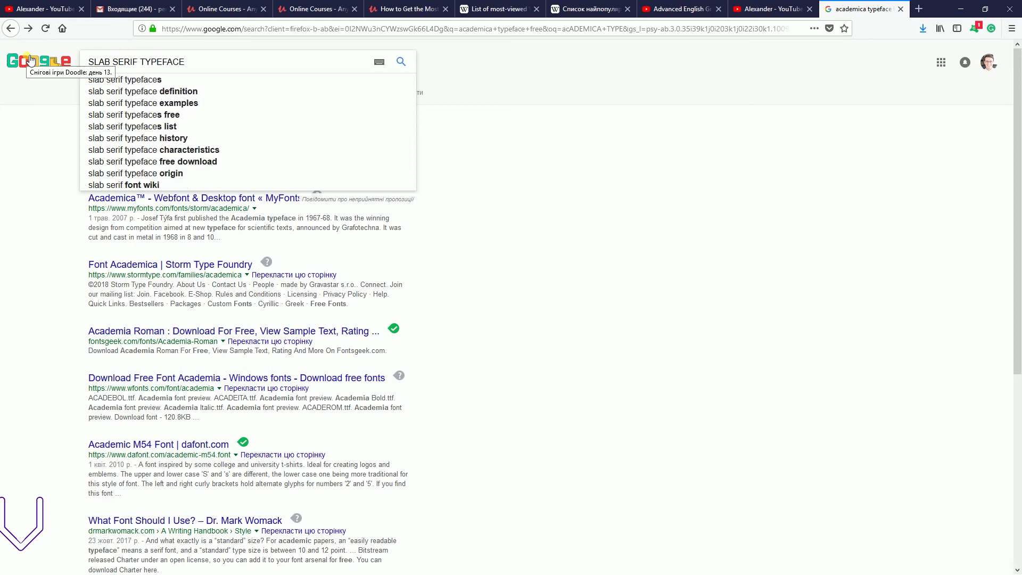
{"action": "key", "text": "Return"}
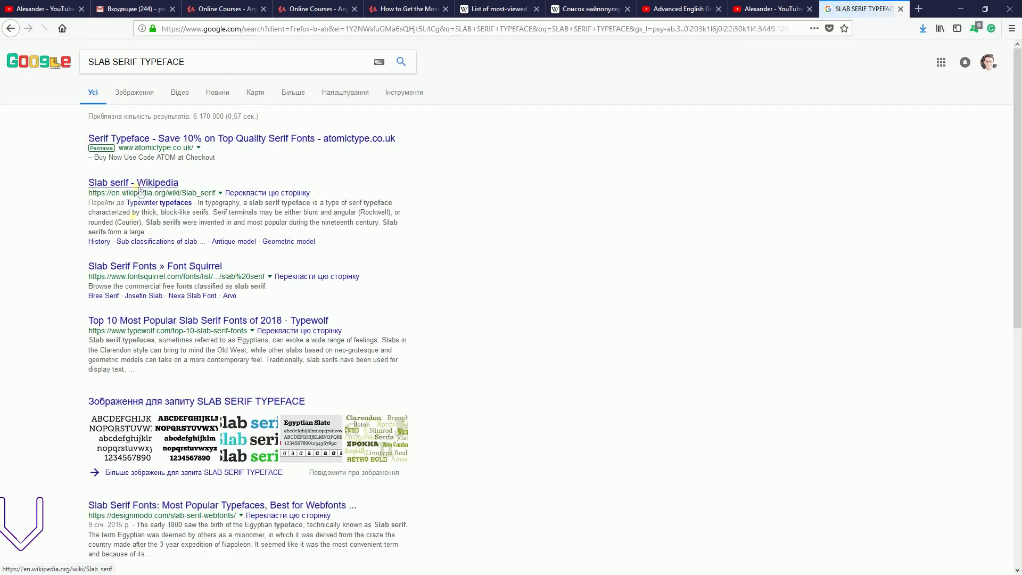
Step: Open Font Squirrel's slab serif fonts list, browse it, and view the Aleo font page in a new tab
{"action": "scroll", "coordinate": [191, 240], "scroll_direction": "down", "scroll_amount": 3}
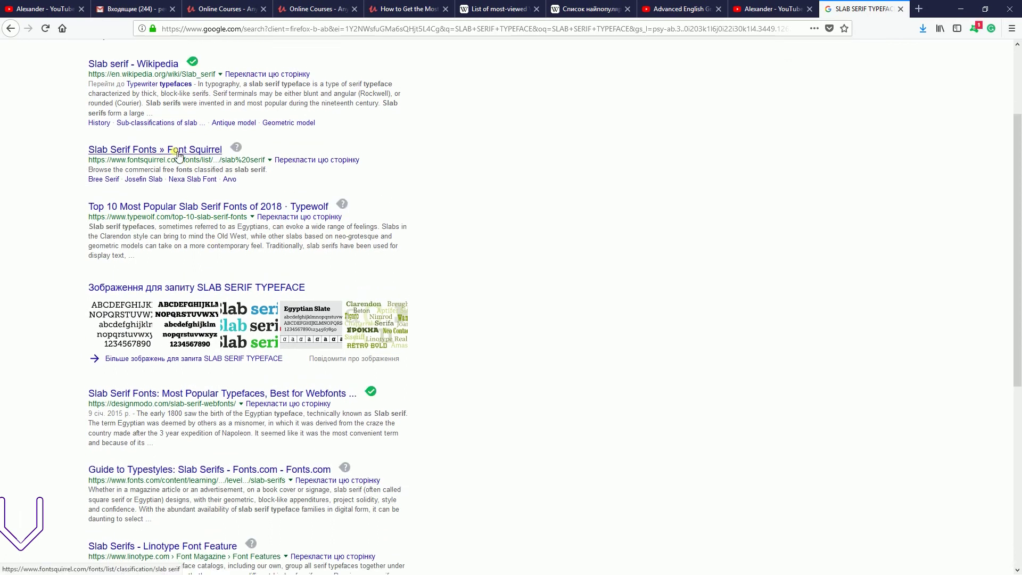
{"action": "left_click", "coordinate": [178, 156]}
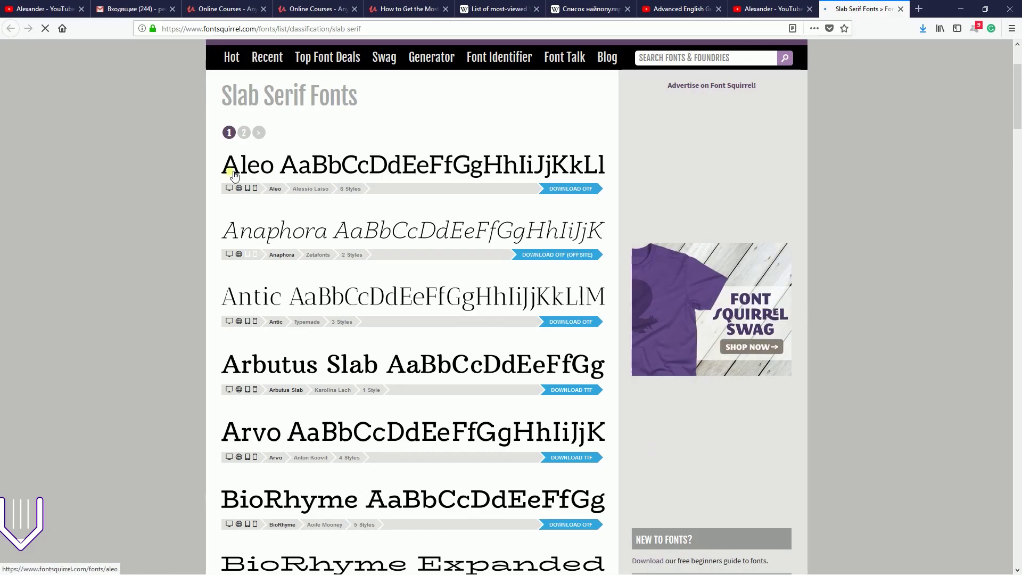
{"action": "middle_click", "coordinate": [234, 176]}
{"action": "scroll", "coordinate": [175, 234], "scroll_direction": "down", "scroll_amount": 6}
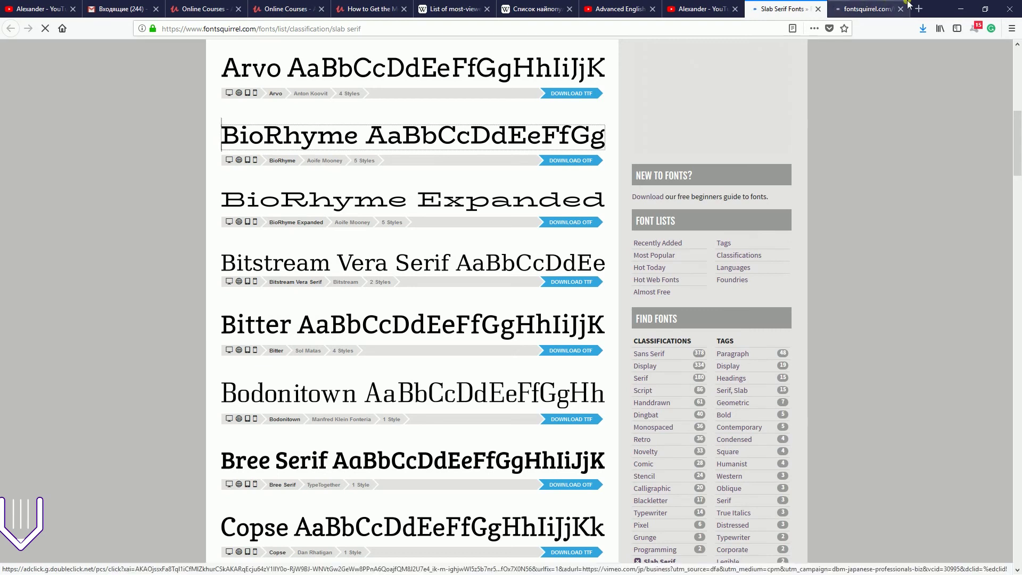
{"action": "left_click", "coordinate": [879, 7]}
{"action": "left_click", "coordinate": [803, 6]}
{"action": "left_click", "coordinate": [848, 13]}
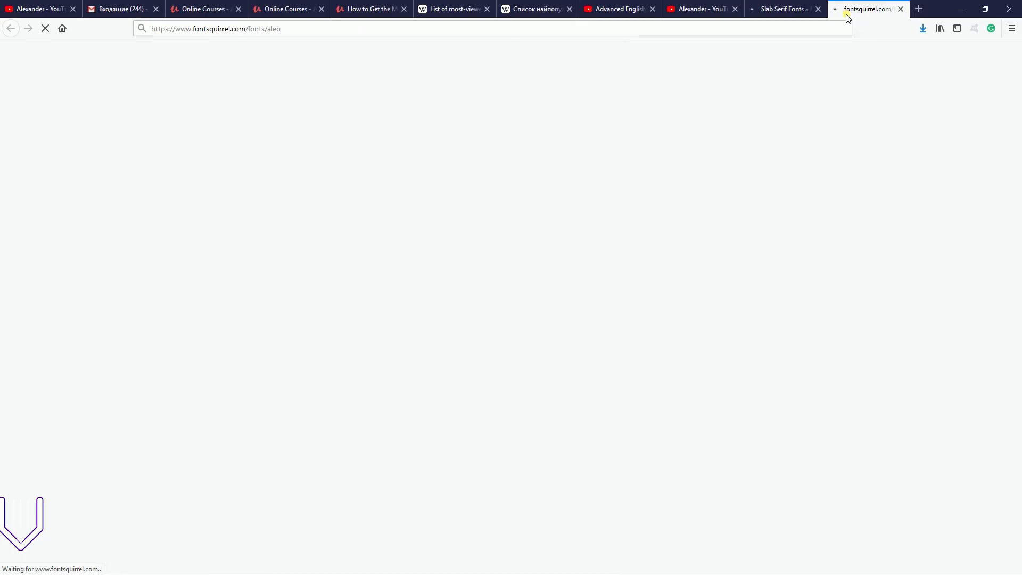
{"action": "left_click", "coordinate": [958, 10]}
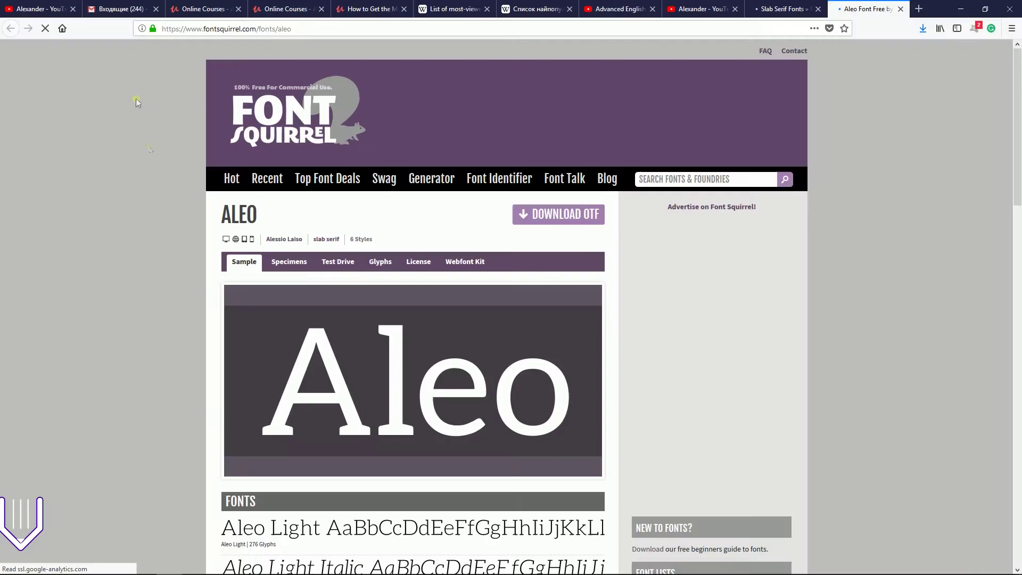
Step: Open the Udemy curriculum of How to Get the Most From the Adobe Illustrator and examine which lectures its sections contain
{"action": "left_click", "coordinate": [186, 3]}
{"action": "scroll", "coordinate": [239, 196], "scroll_direction": "up", "scroll_amount": 6}
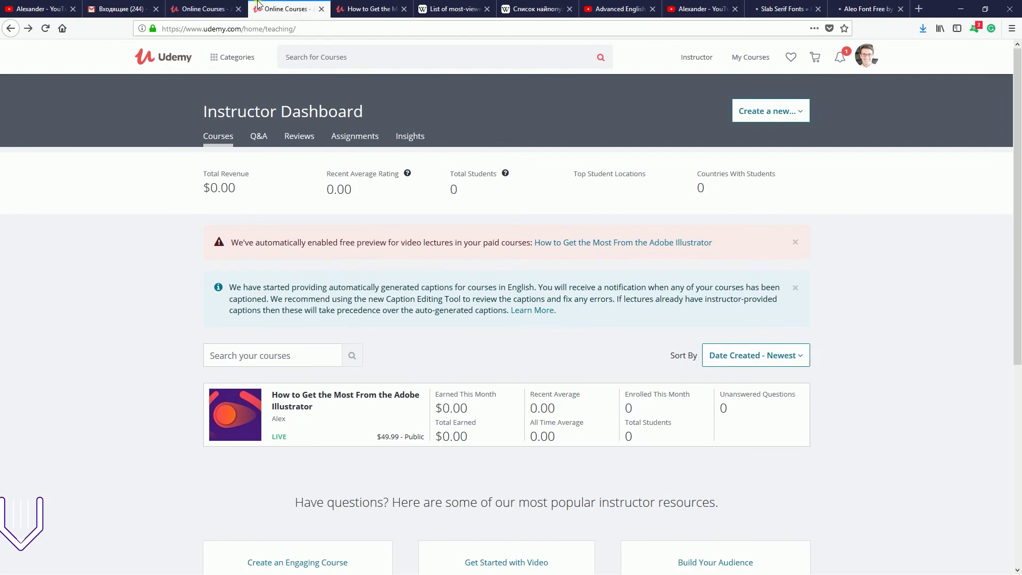
{"action": "left_click", "coordinate": [385, 6]}
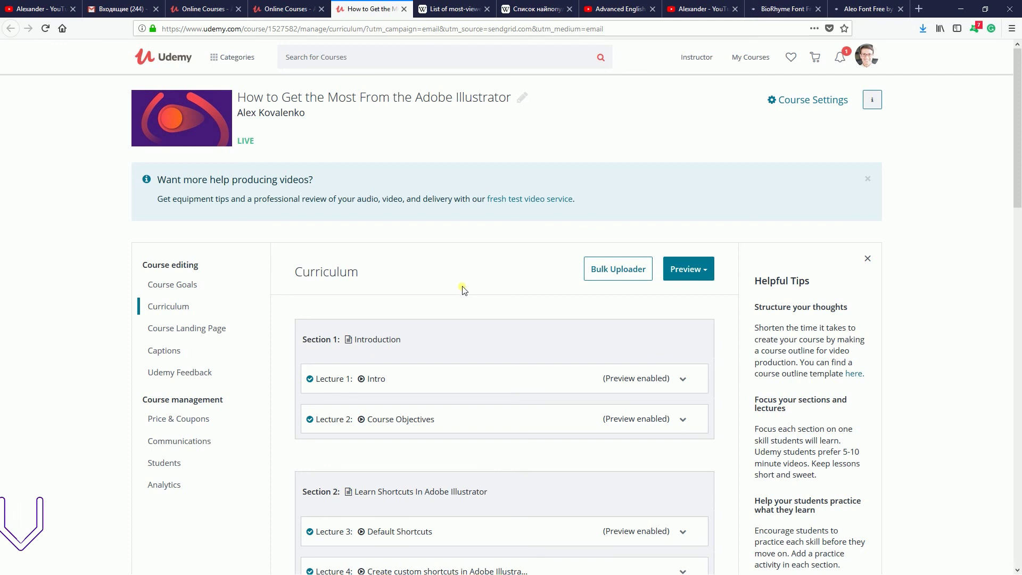
{"action": "scroll", "coordinate": [460, 288], "scroll_direction": "down", "scroll_amount": 8}
{"action": "scroll", "coordinate": [426, 230], "scroll_direction": "down", "scroll_amount": 7}
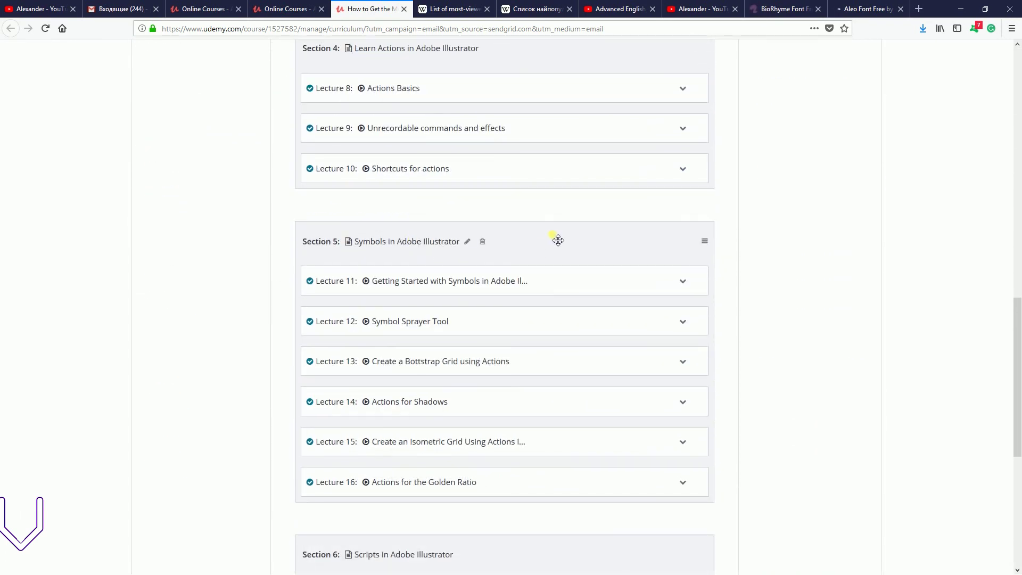
{"action": "scroll", "coordinate": [558, 241], "scroll_direction": "down", "scroll_amount": 3}
{"action": "scroll", "coordinate": [558, 241], "scroll_direction": "up", "scroll_amount": 3}
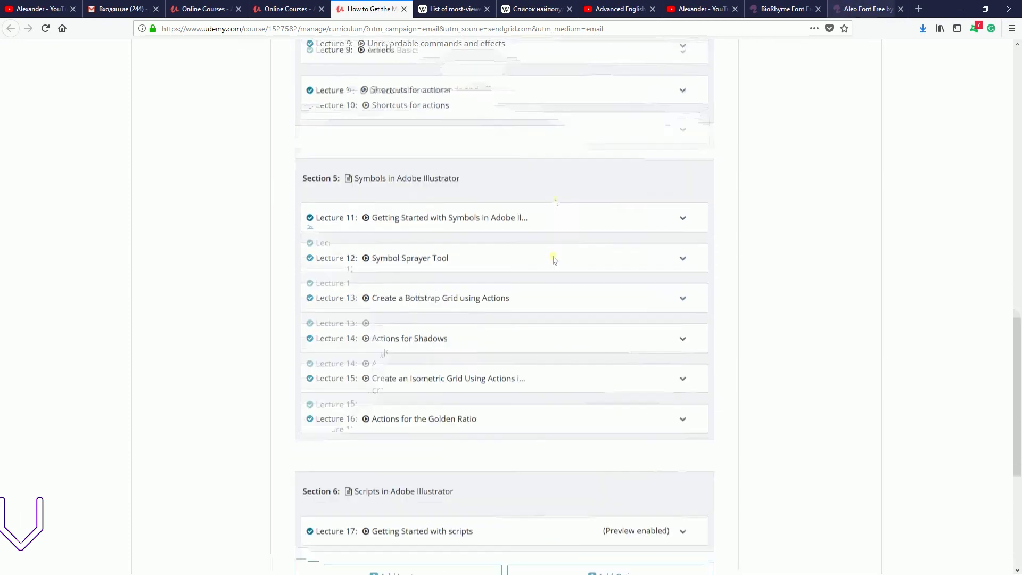
{"action": "scroll", "coordinate": [558, 241], "scroll_direction": "up", "scroll_amount": 1}
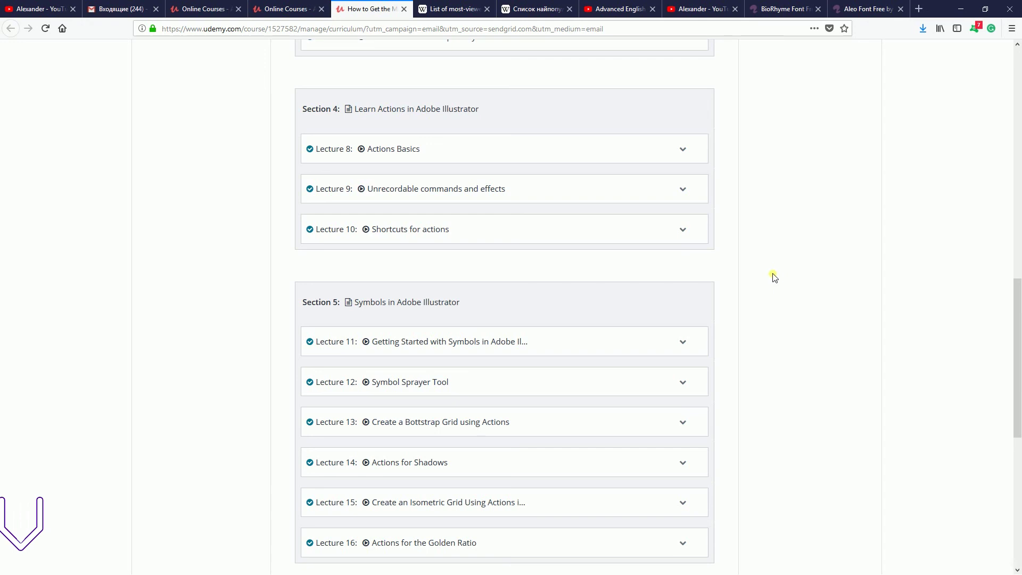
{"action": "scroll", "coordinate": [758, 273], "scroll_direction": "down", "scroll_amount": 3}
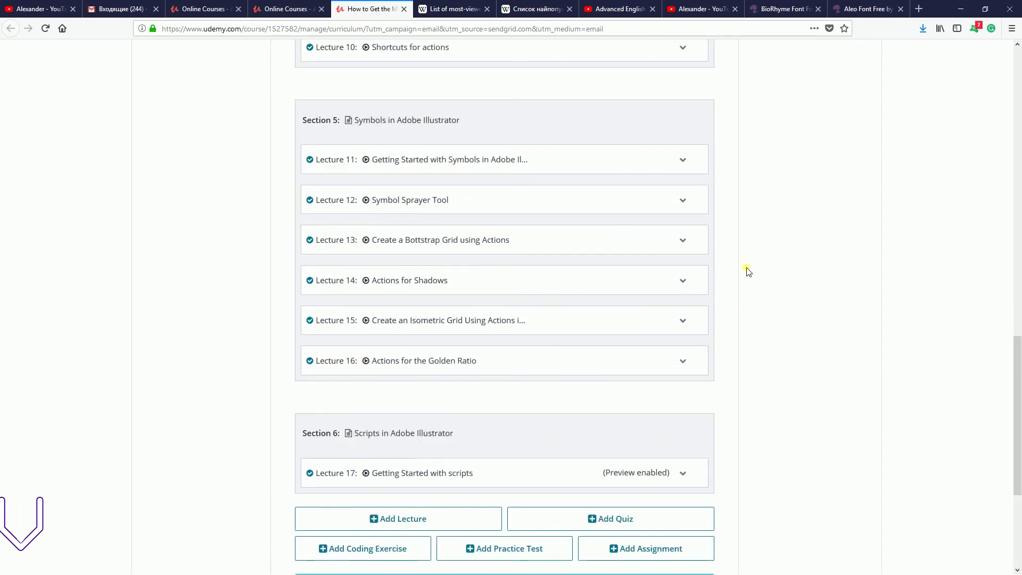
{"action": "scroll", "coordinate": [637, 320], "scroll_direction": "up", "scroll_amount": 2}
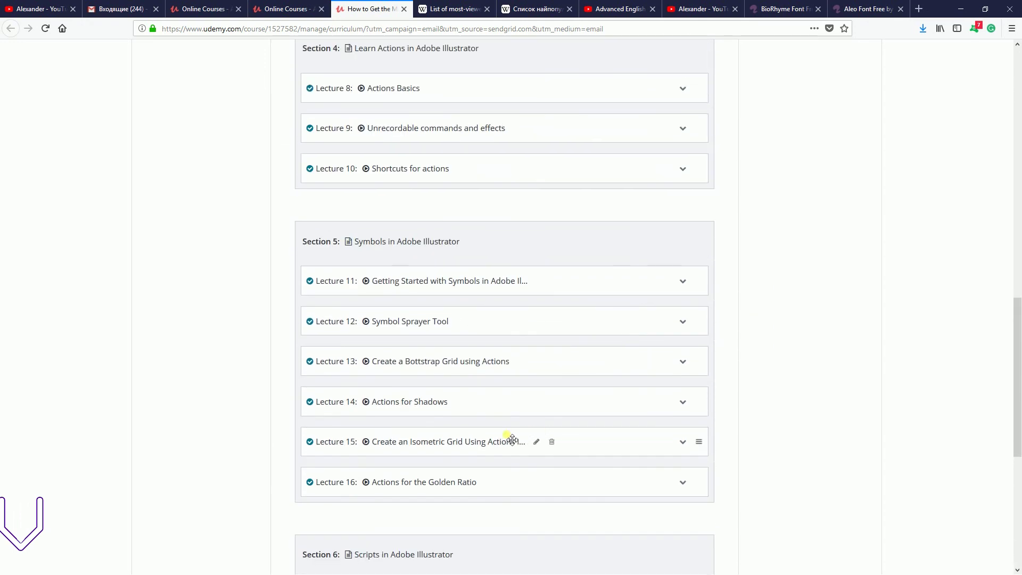
Step: Move the isometric grid, Actions for Shadows and Actions for the Golden Ratio lectures from Section 5 to the end of Section 4
{"action": "left_click_drag", "start_coordinate": [458, 448], "coordinate": [456, 222]}
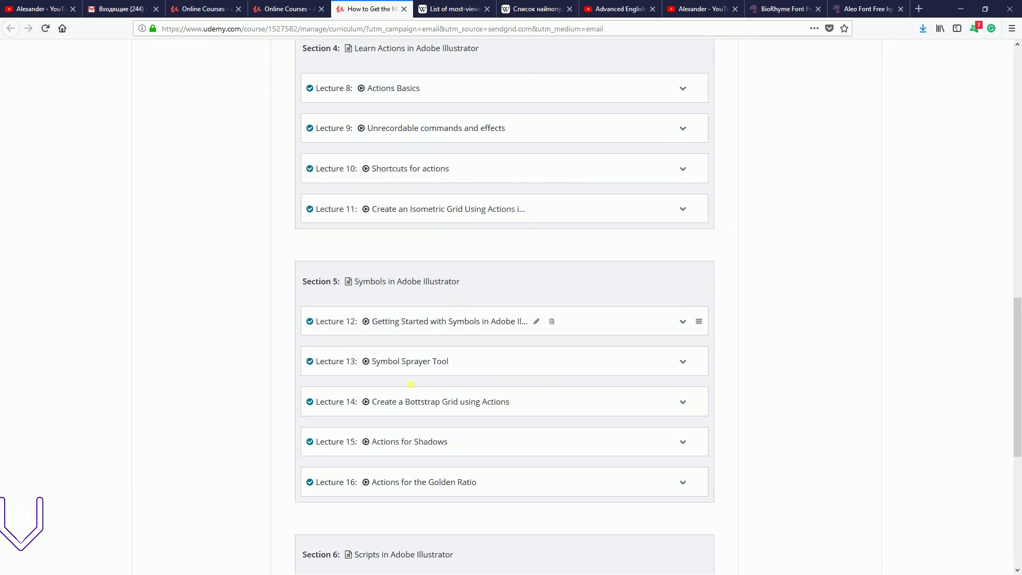
{"action": "left_click_drag", "start_coordinate": [425, 448], "coordinate": [429, 237]}
{"action": "left_click_drag", "start_coordinate": [428, 484], "coordinate": [420, 289]}
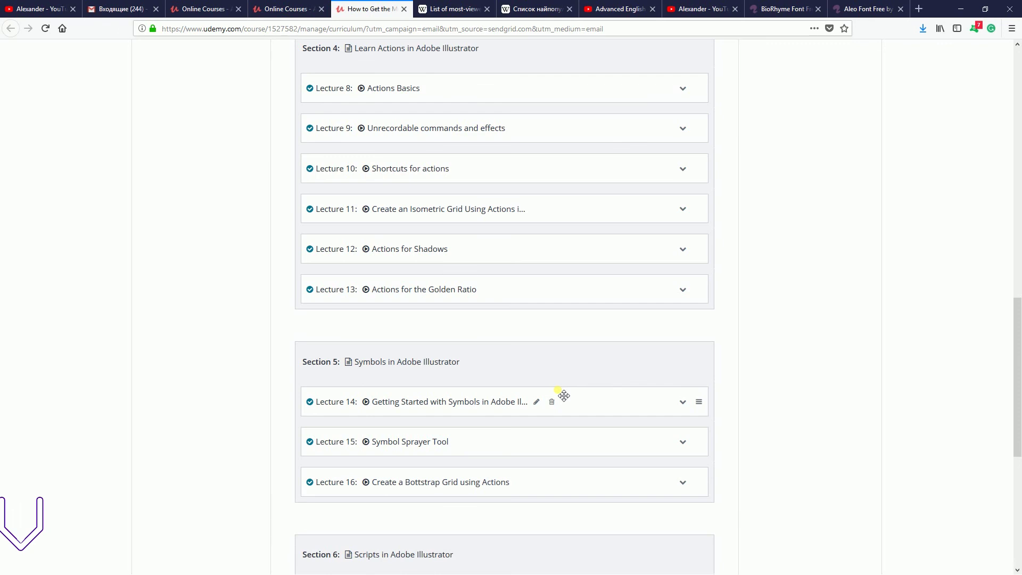
{"action": "scroll", "coordinate": [564, 396], "scroll_direction": "down", "scroll_amount": 4}
{"action": "scroll", "coordinate": [564, 395], "scroll_direction": "up", "scroll_amount": 3}
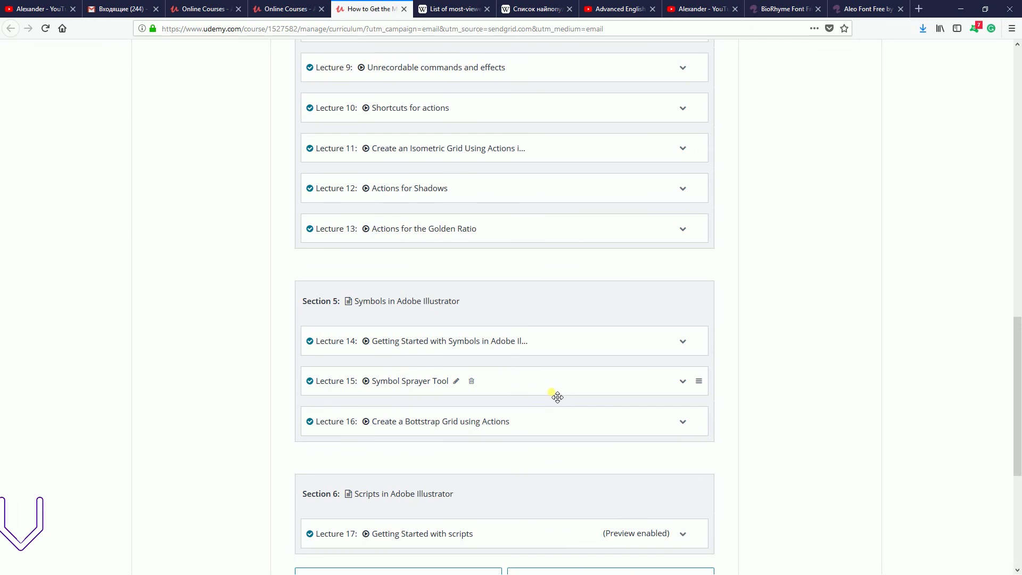
Step: Search Google Images for FLAT LINE ILLUSTRATION in a new tab and browse the resulting pictures
{"action": "left_click", "coordinate": [892, 10]}
{"action": "left_click", "coordinate": [917, 9]}
{"action": "left_click", "coordinate": [725, 30]}
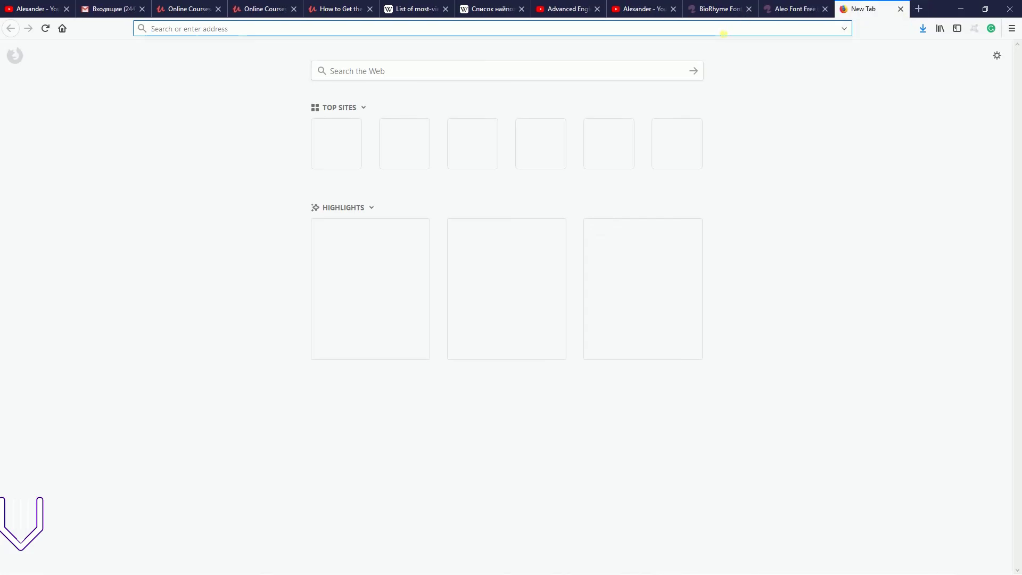
{"action": "type", "text": "FLAT LI"}
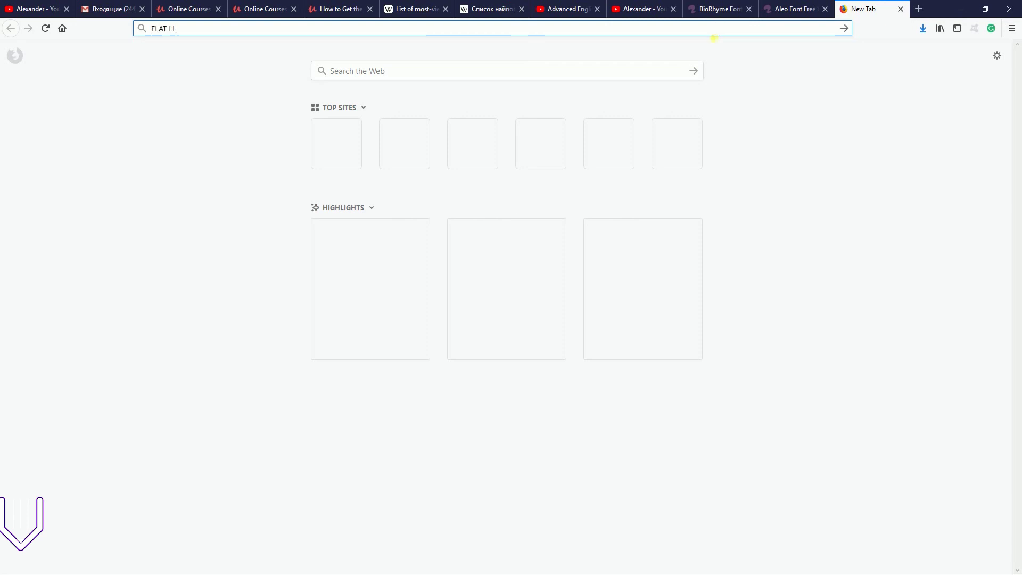
{"action": "type", "text": "NE"}
{"action": "key", "text": "Return"}
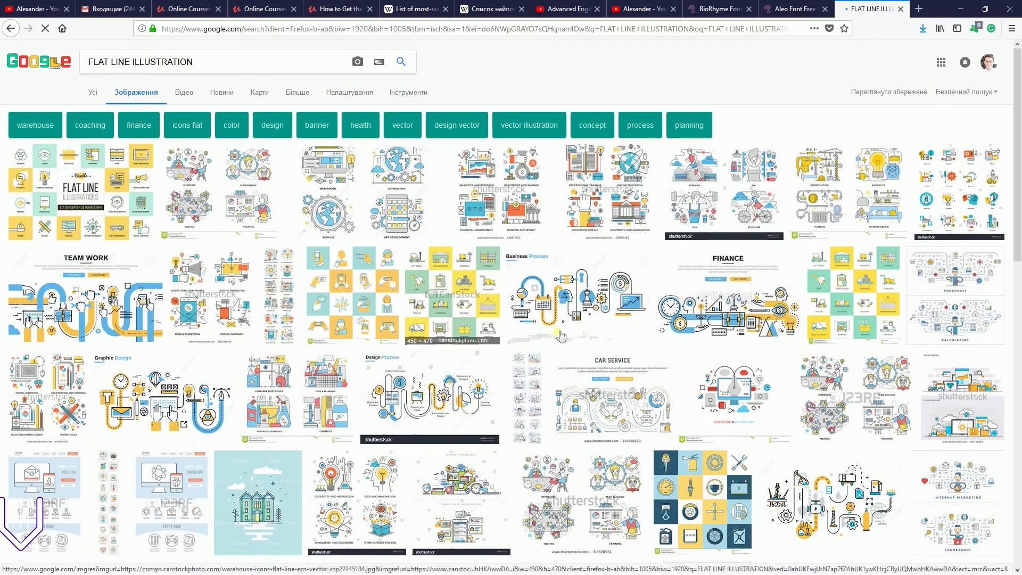
{"action": "scroll", "coordinate": [801, 304], "scroll_direction": "down", "scroll_amount": 8}
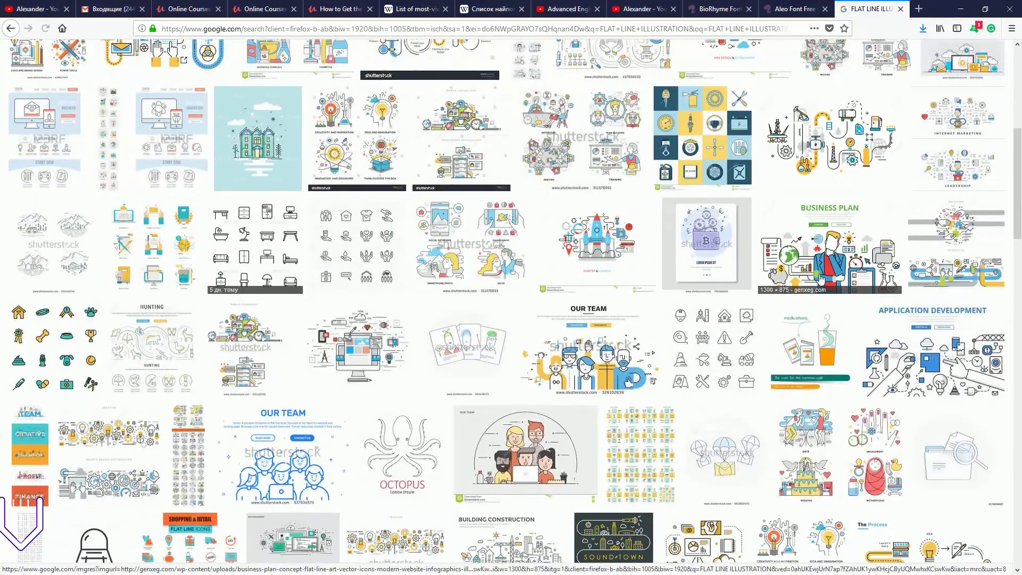
{"action": "scroll", "coordinate": [820, 278], "scroll_direction": "down", "scroll_amount": 3}
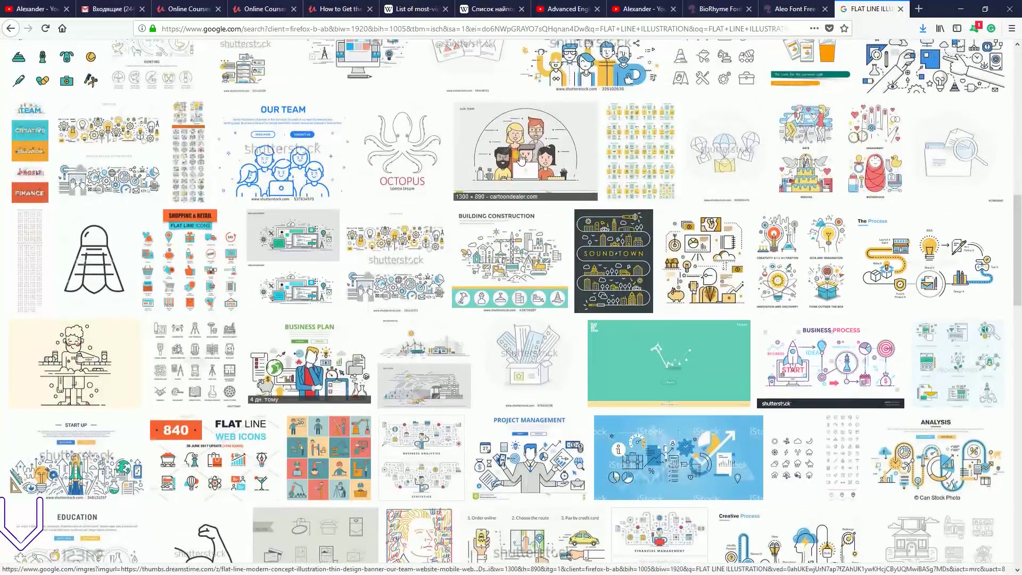